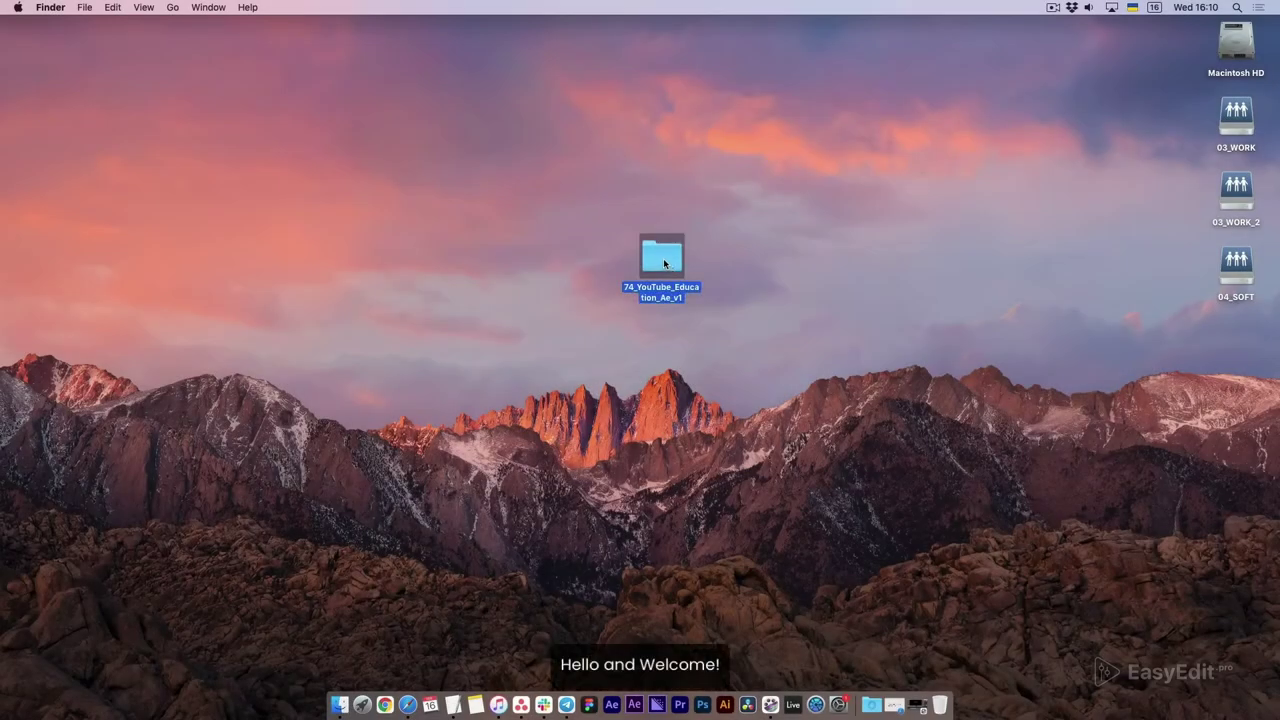
- Open the 74_YouTube_Education_Ae_v1 folder and browse its Tutorial, EasyEdit Viewer and For After Effects subfolders
double_click(662, 258)
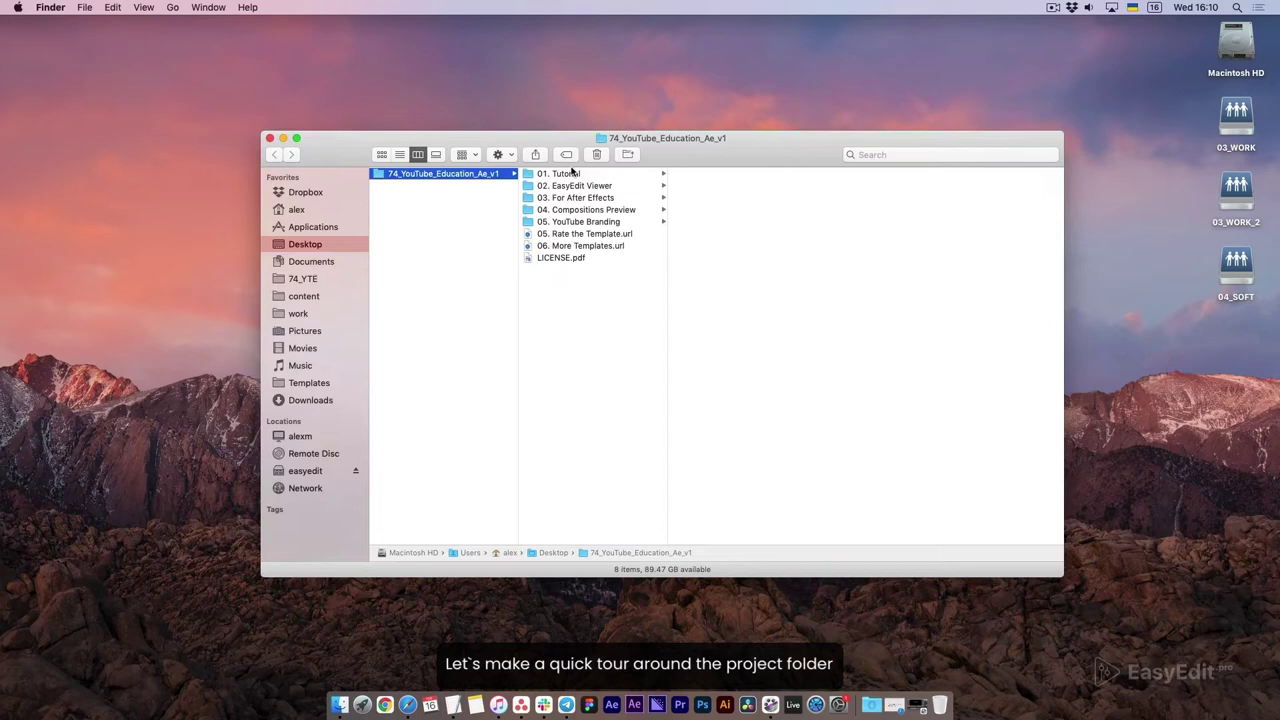
left_click(572, 173)
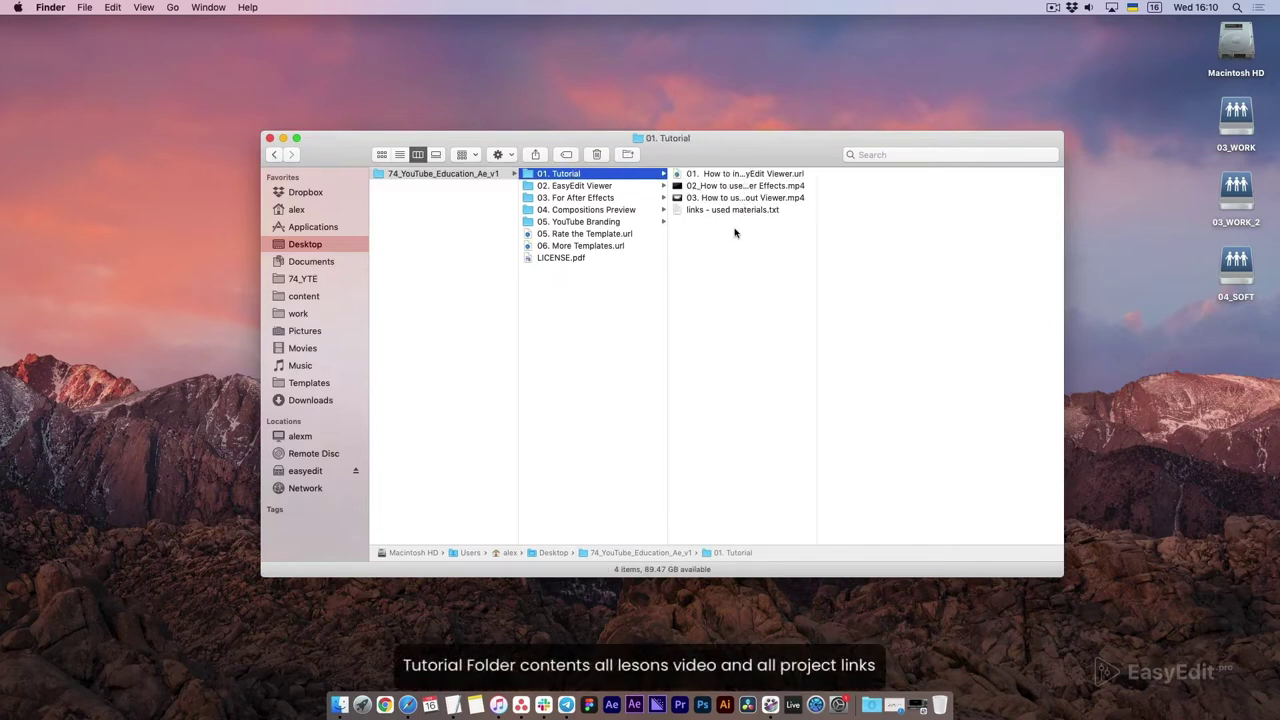
left_click(545, 187)
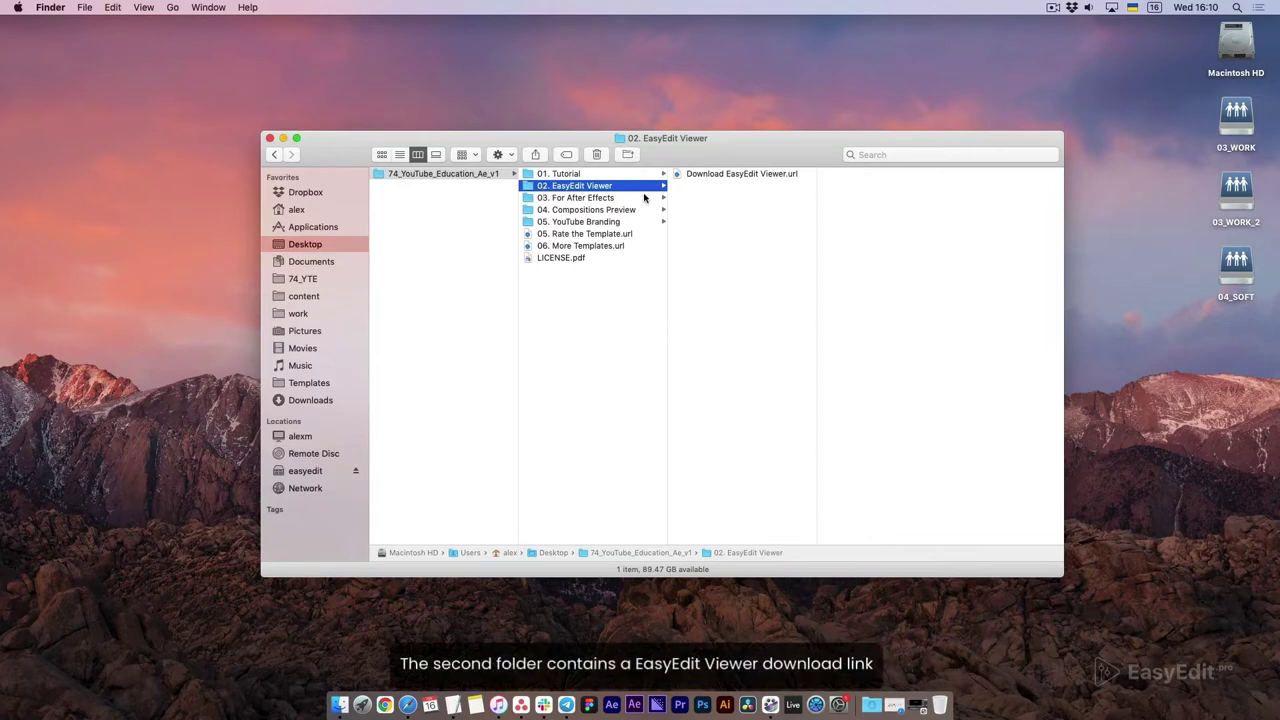
left_click(770, 176)
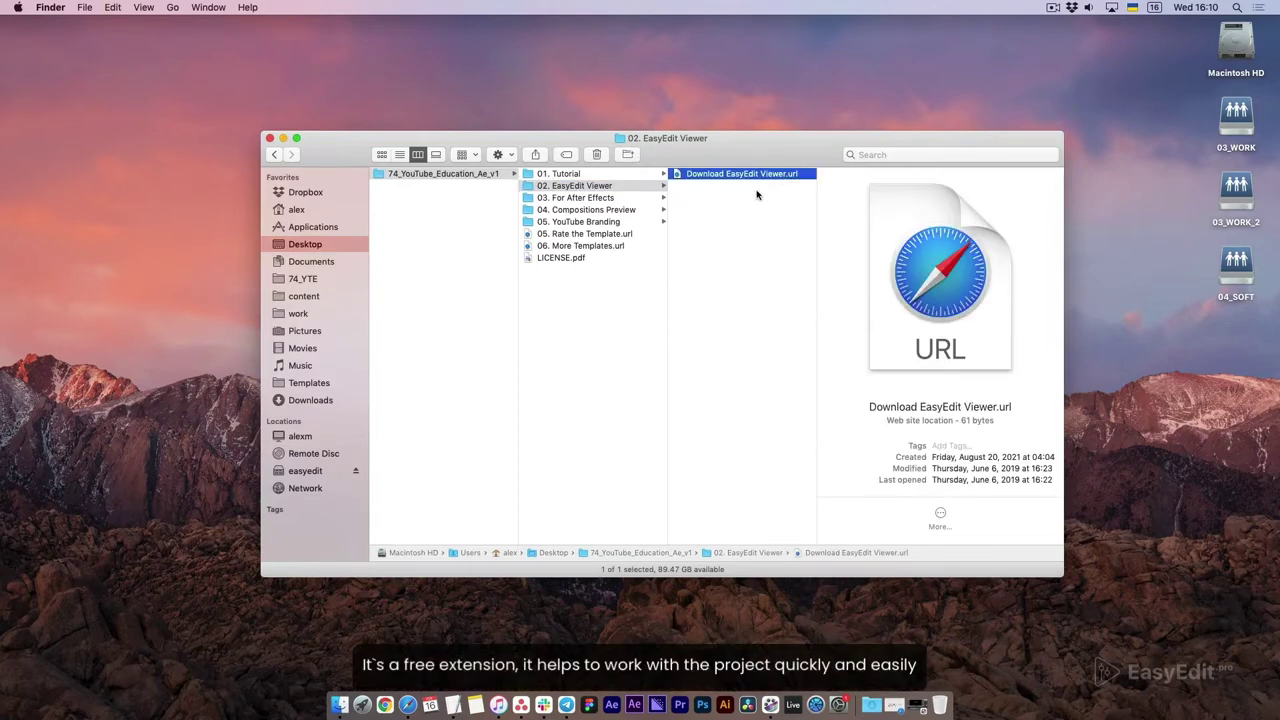
left_click(591, 198)
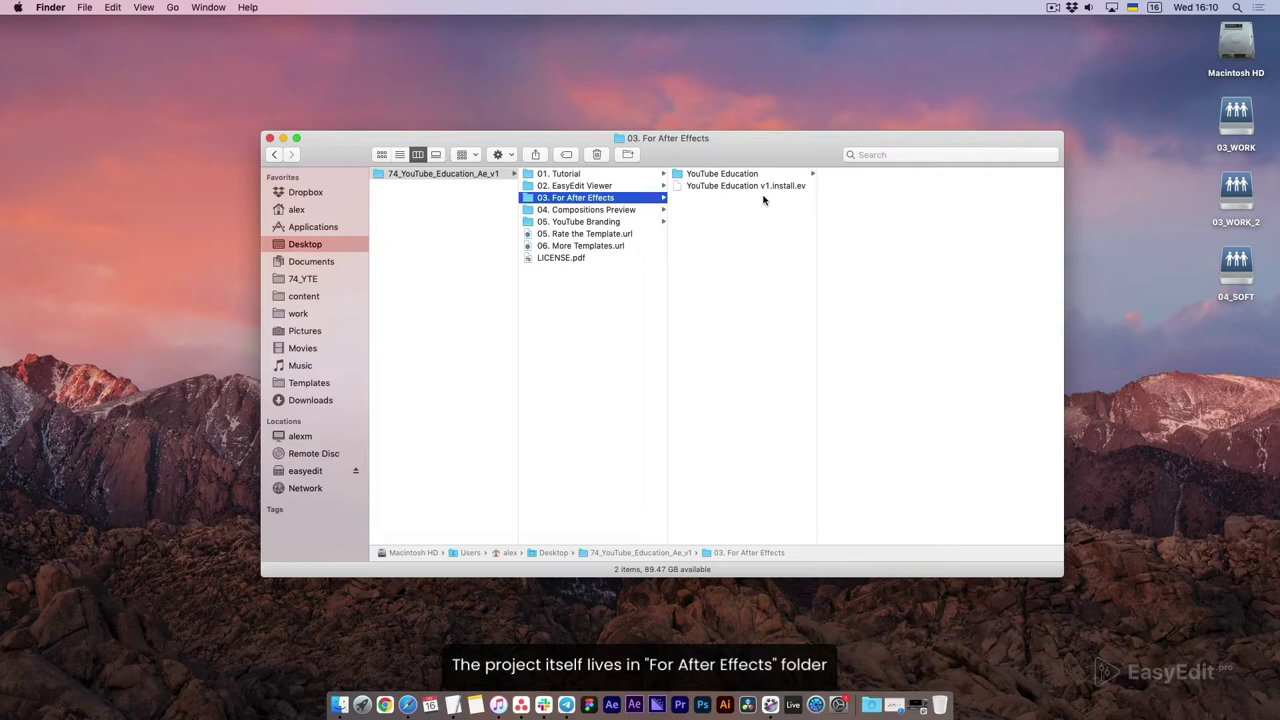
- Look through the Compositions Preview and YouTube Branding folders, briefly selecting the six branding files
left_click(596, 211)
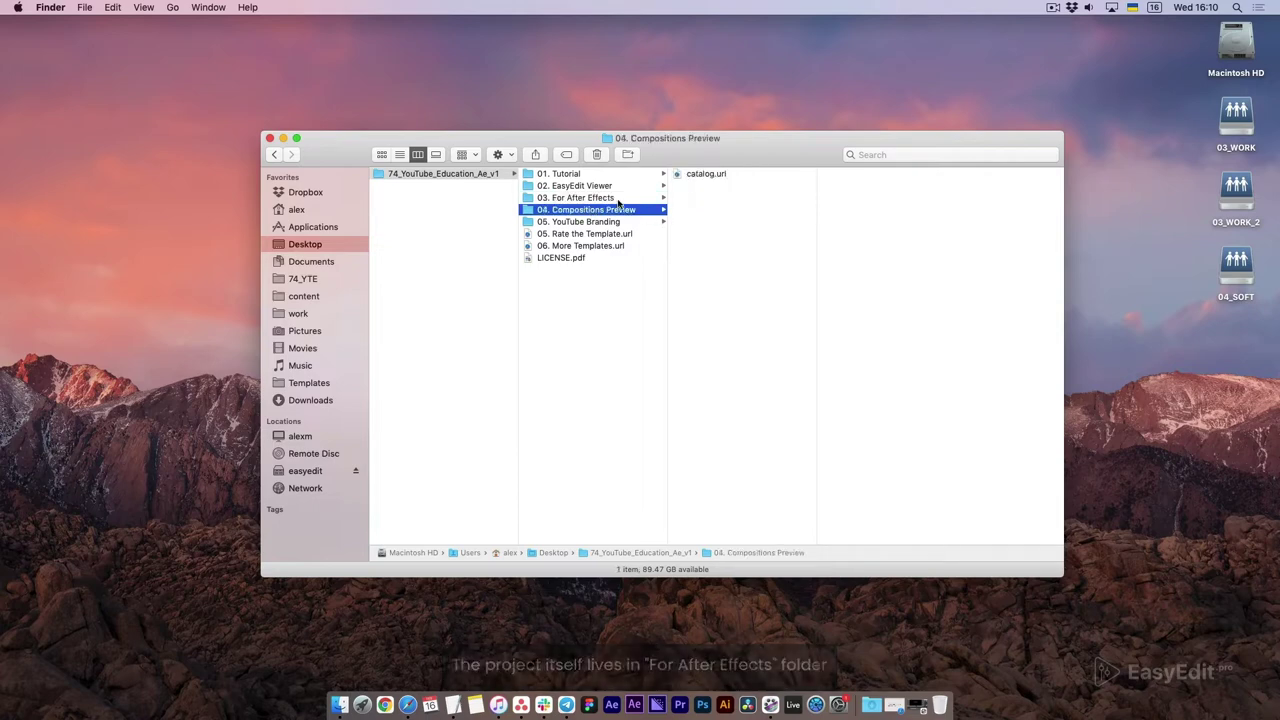
left_click(705, 175)
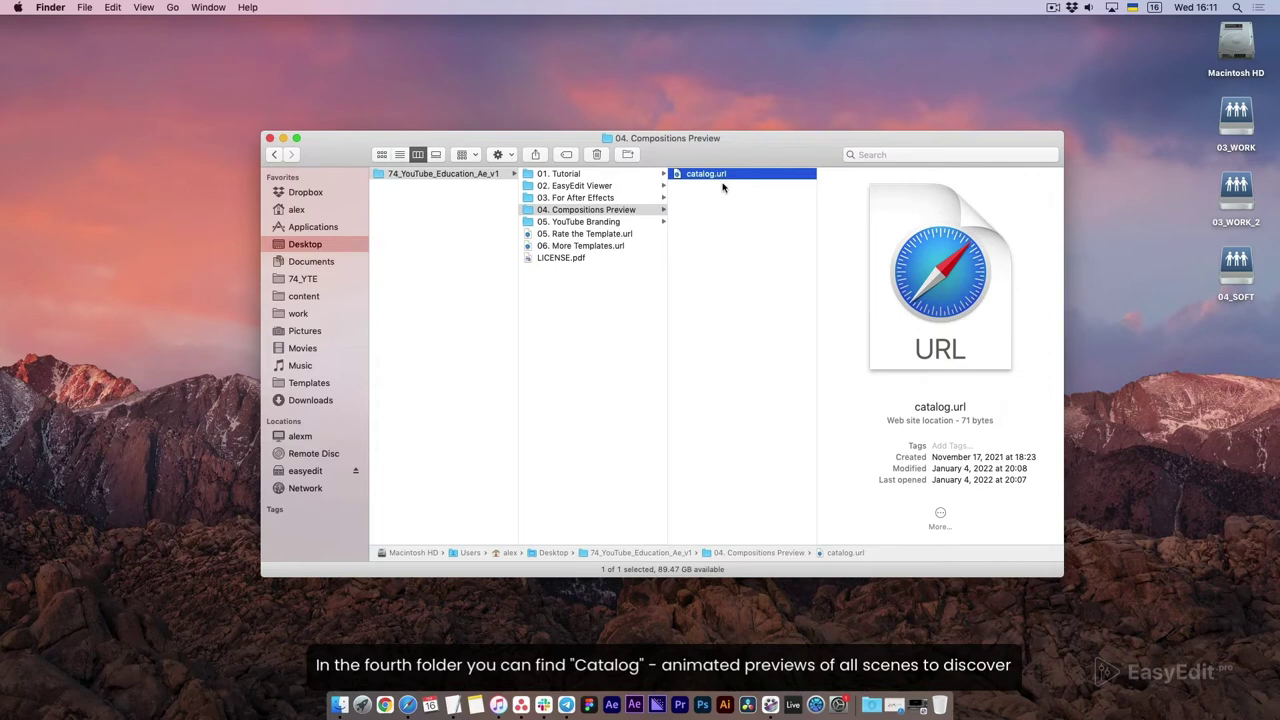
left_click(588, 224)
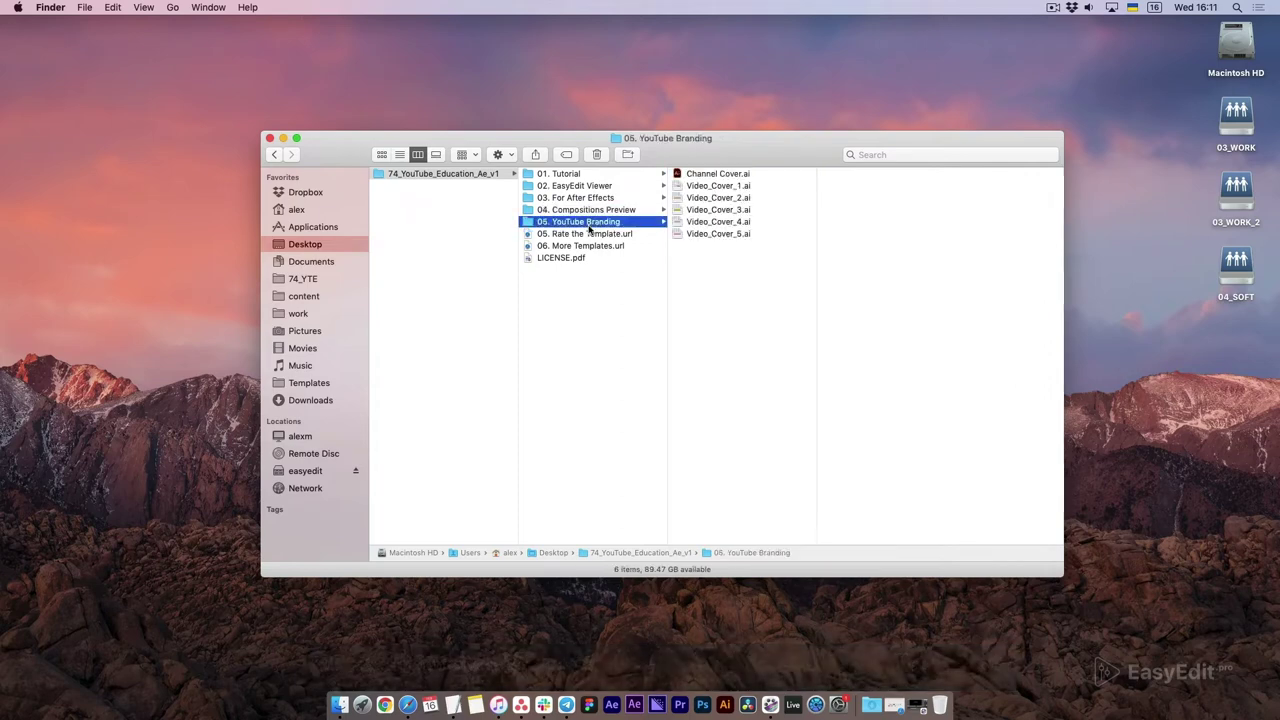
left_click_drag(727, 258, 733, 158)
left_click(725, 251)
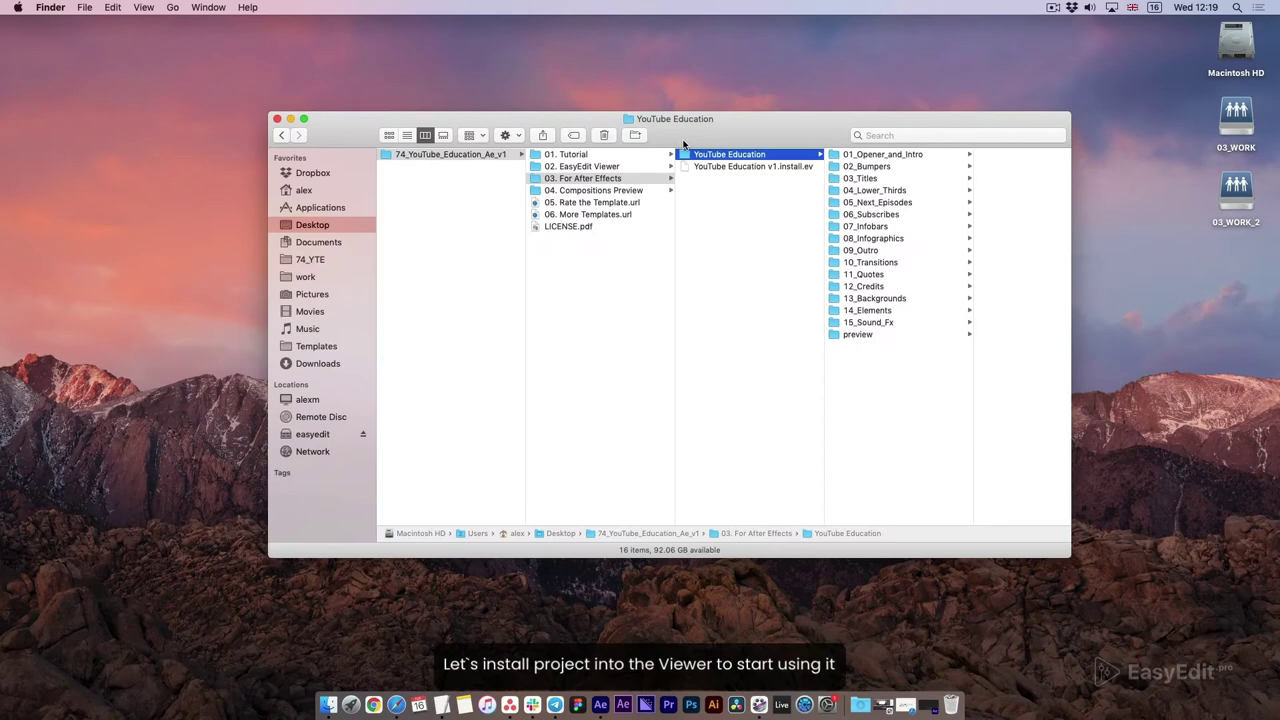
- Select the YouTube Education install.ev file and launch the EasyEdit Viewer extension in After Effects
left_click(708, 167)
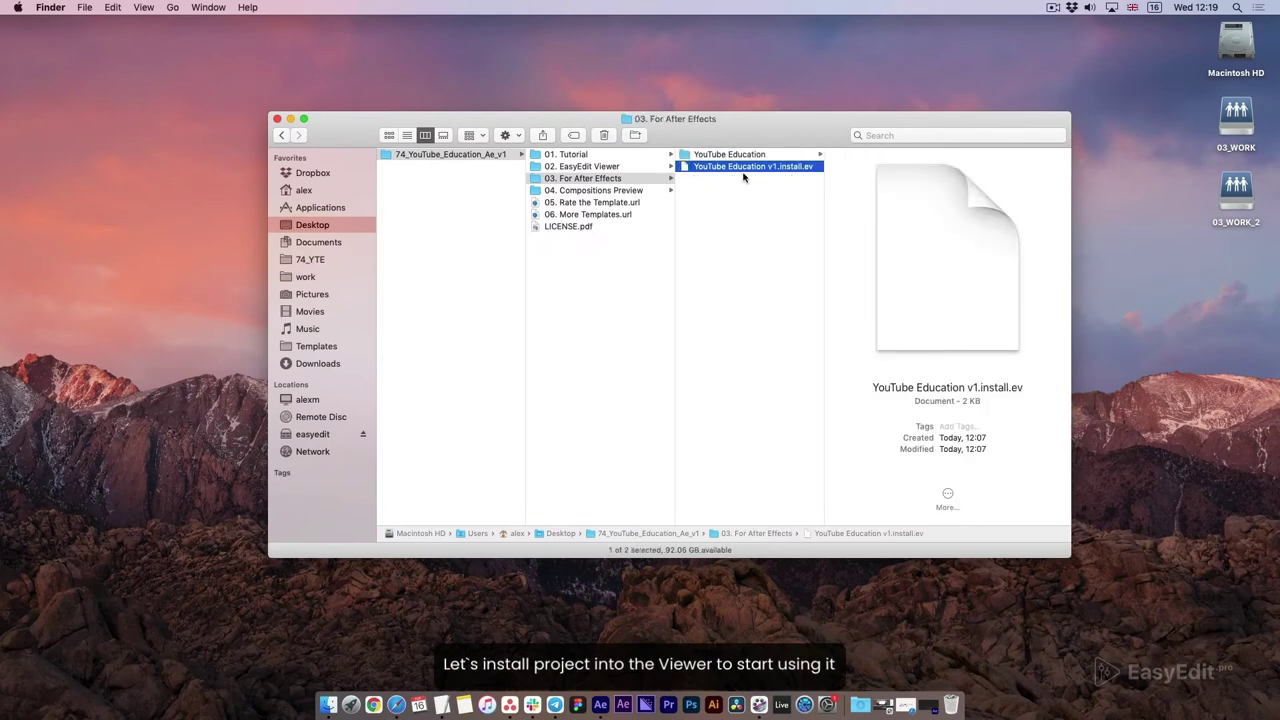
left_click(930, 706)
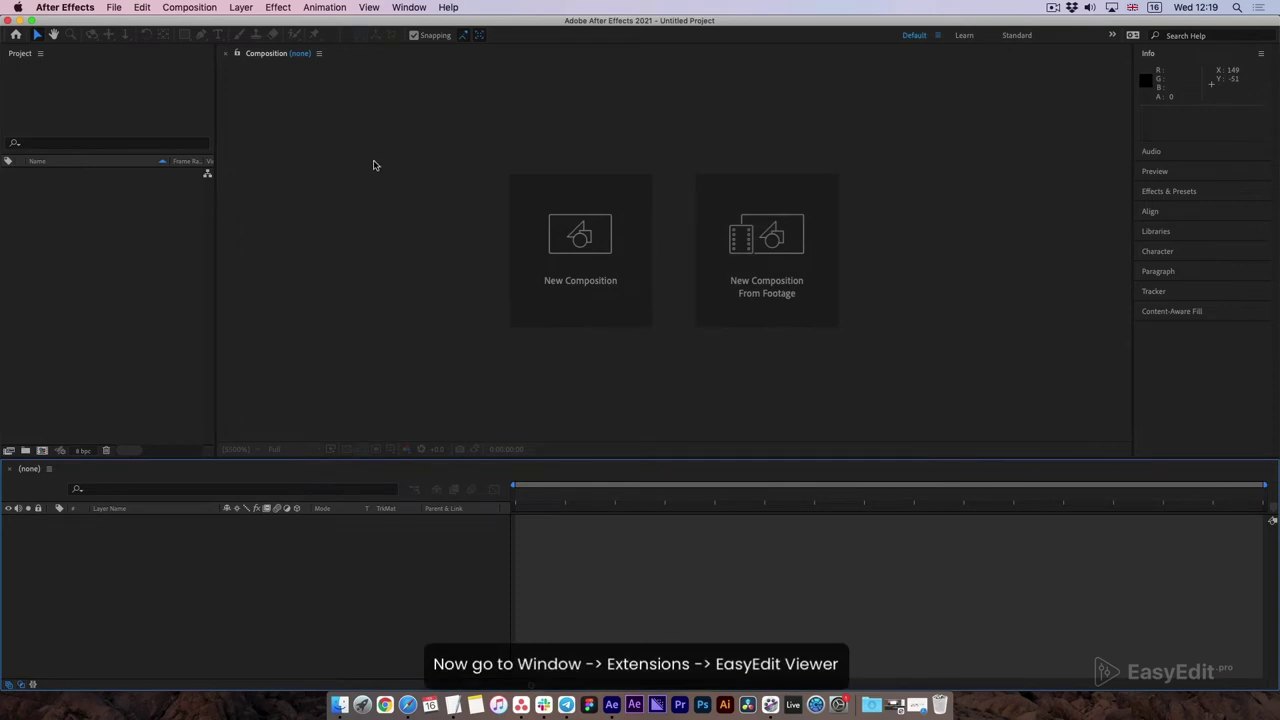
left_click(409, 8)
mouse_move(500, 77)
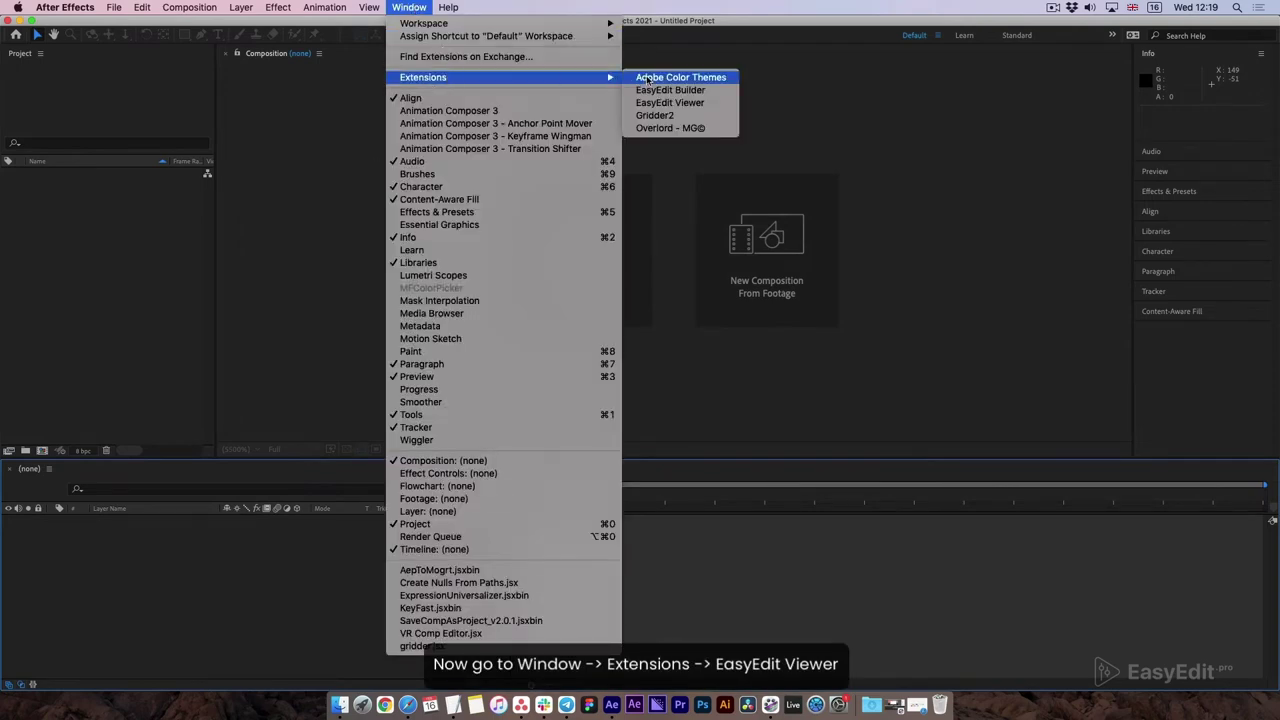
left_click(710, 103)
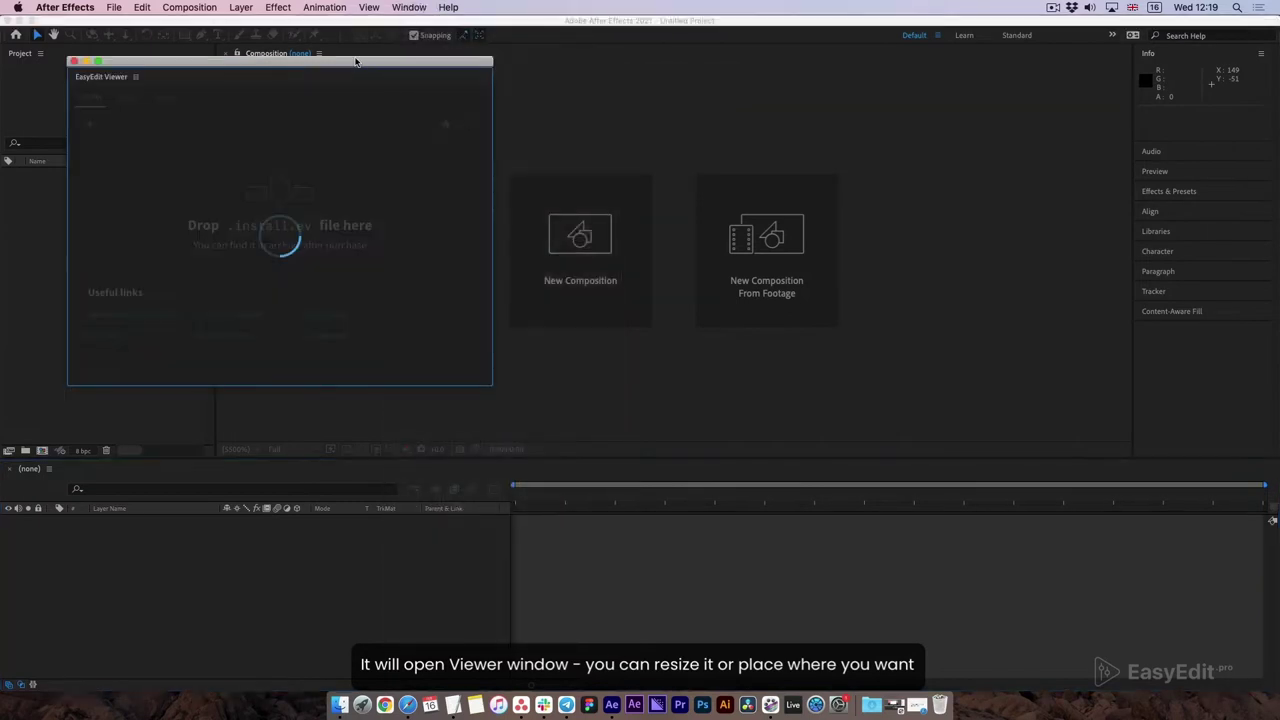
- Resize the EasyEdit Viewer window and dock it left of the Composition panel
left_click_drag(360, 62, 512, 53)
mouse_move(641, 383)
left_mouse_down()
mouse_move(530, 610)
mouse_move(594, 643)
left_mouse_up()
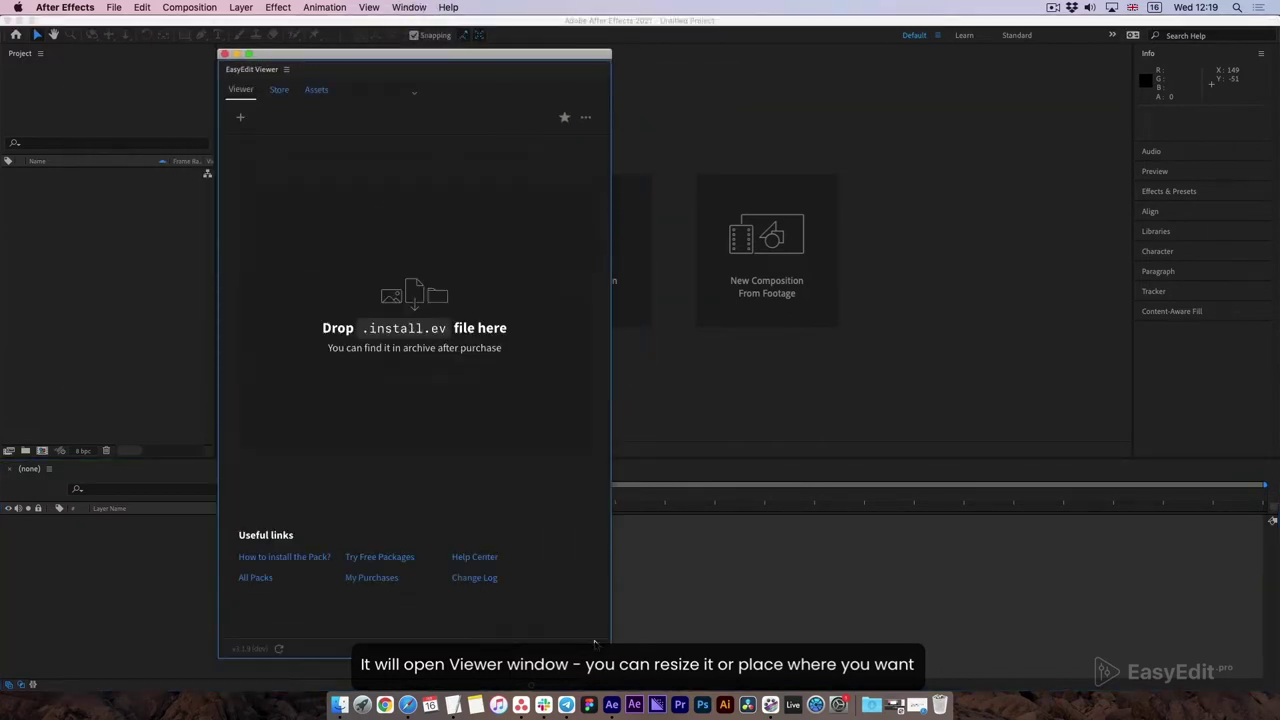
left_click_drag(300, 56, 473, 93)
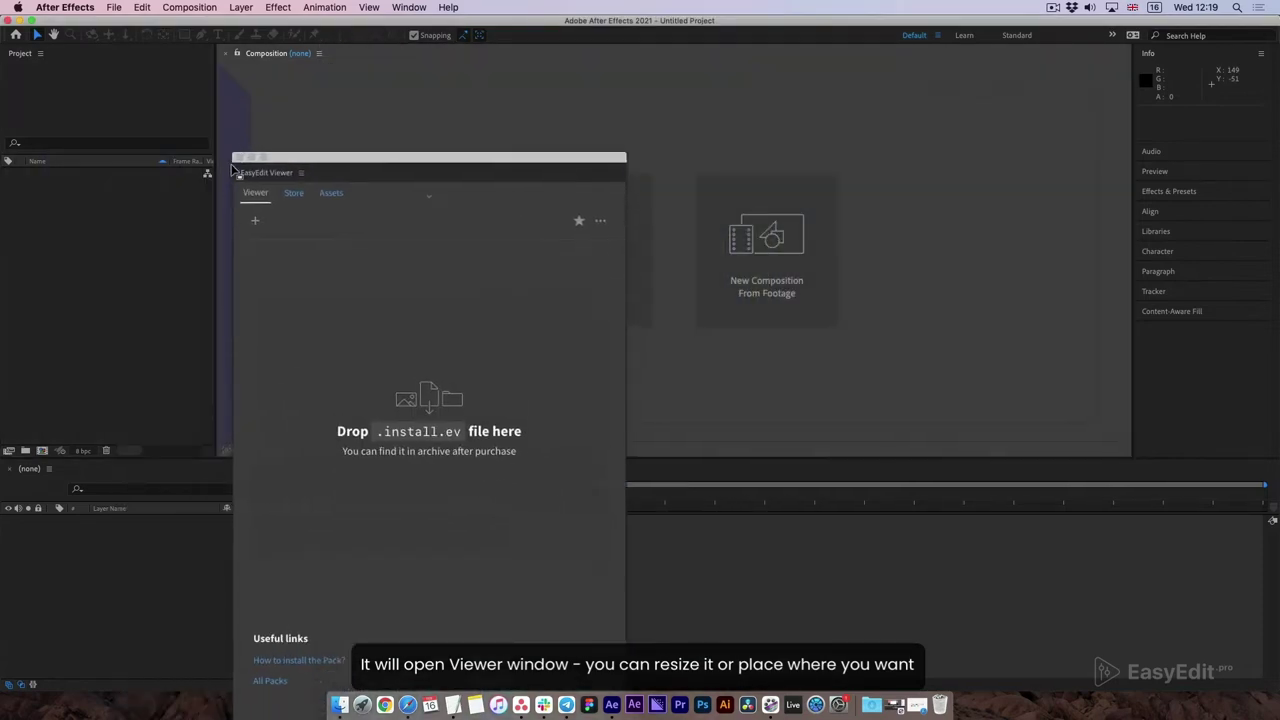
left_click_drag(473, 93, 233, 168)
left_click_drag(672, 168, 517, 172)
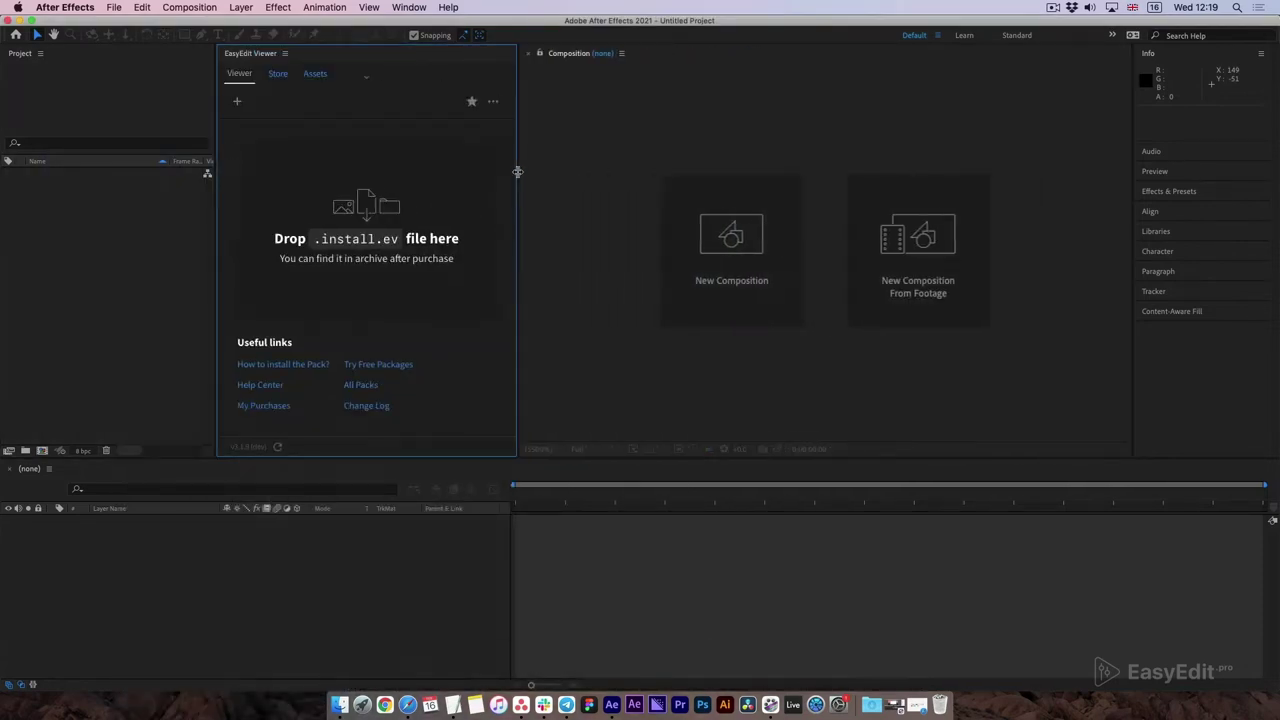
left_click_drag(640, 480, 600, 490)
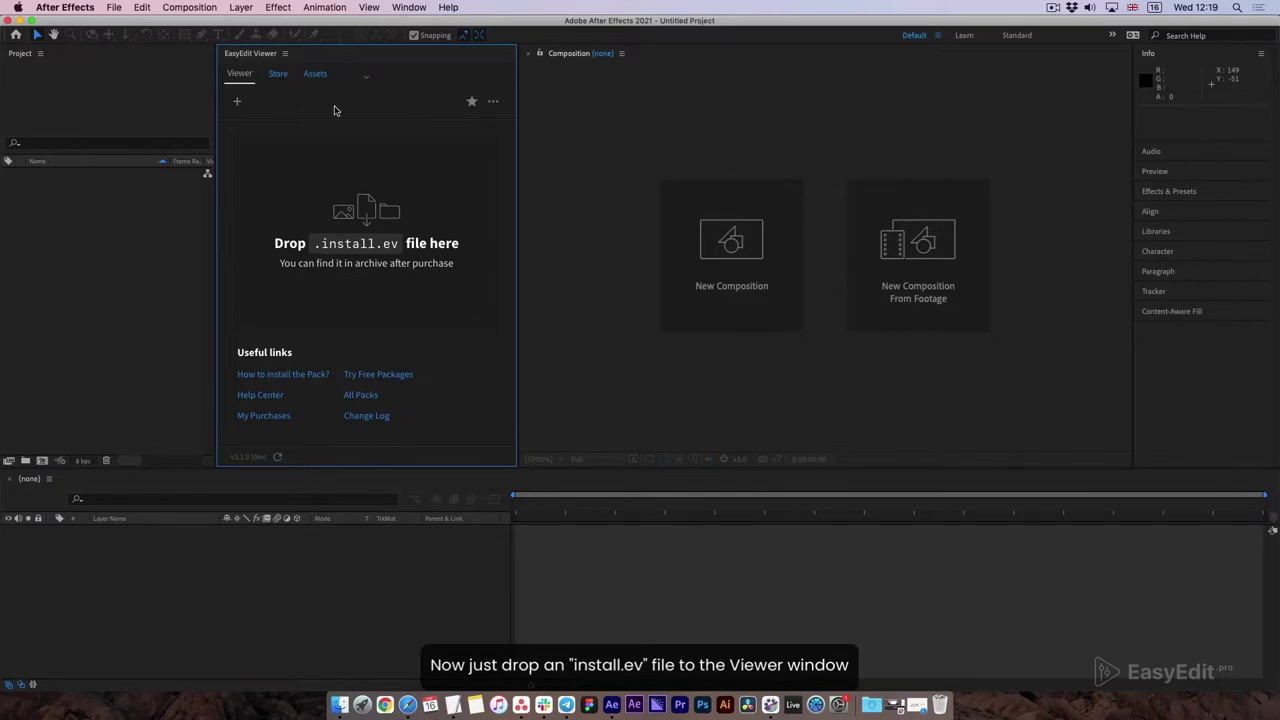
- Drop the install.ev file into EasyEdit Viewer and activate it with the purchase code
left_click(340, 705)
left_click_drag(734, 120, 951, 94)
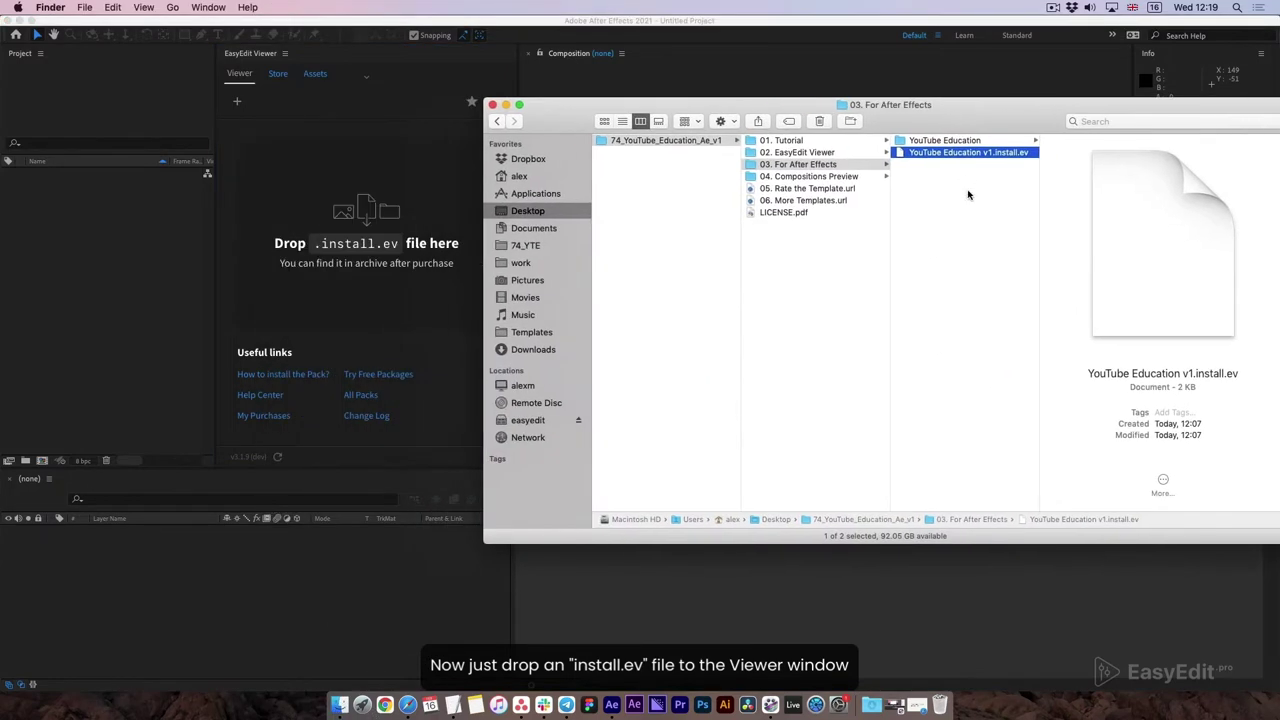
left_click_drag(982, 153, 368, 311)
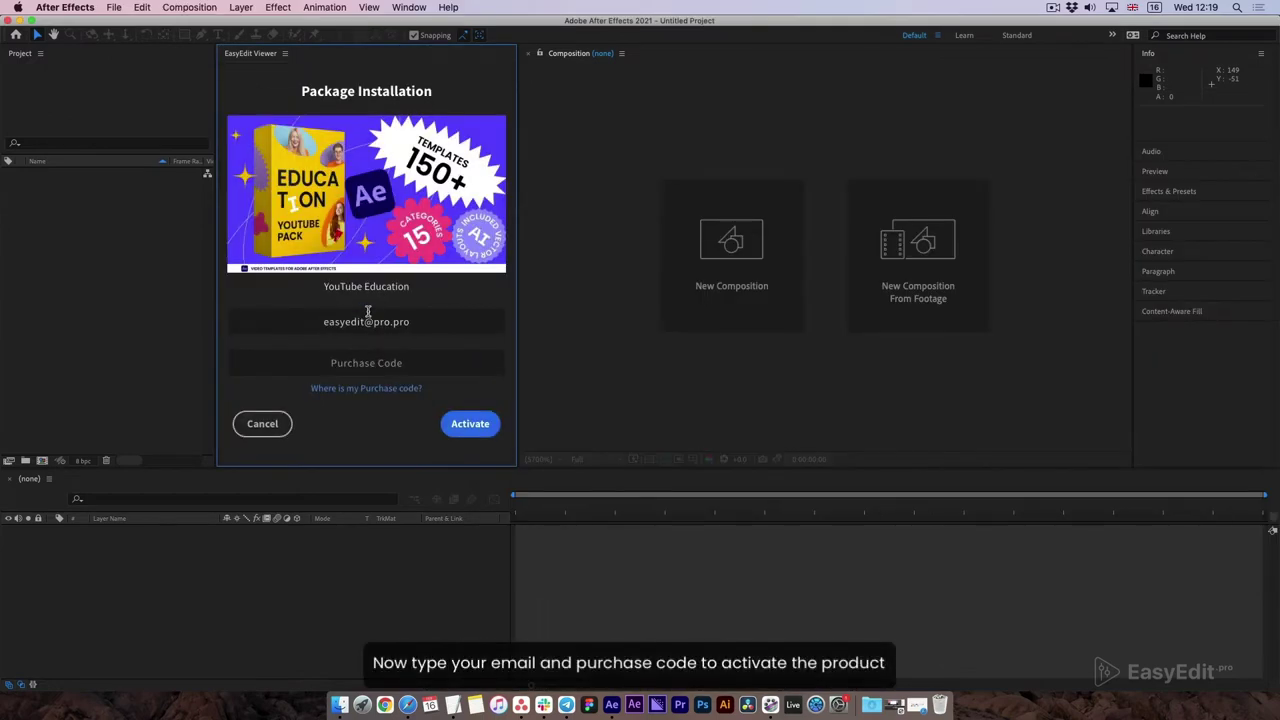
left_click(400, 367)
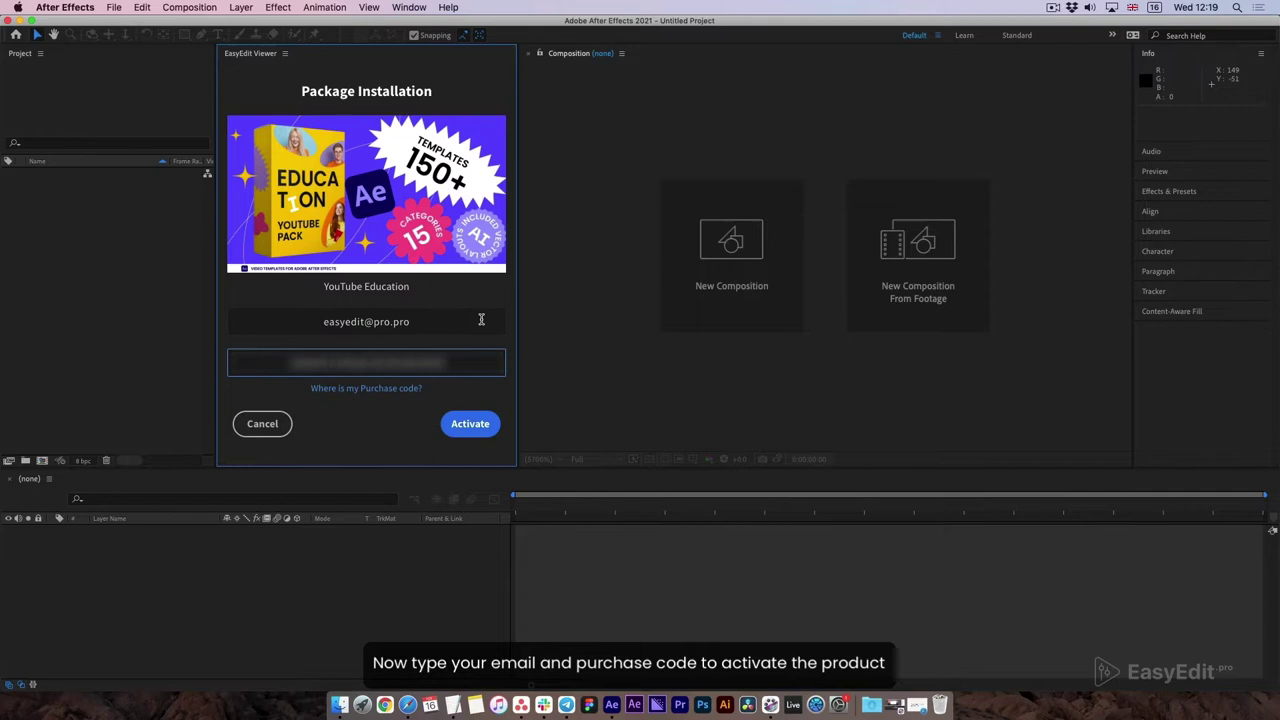
left_click(470, 423)
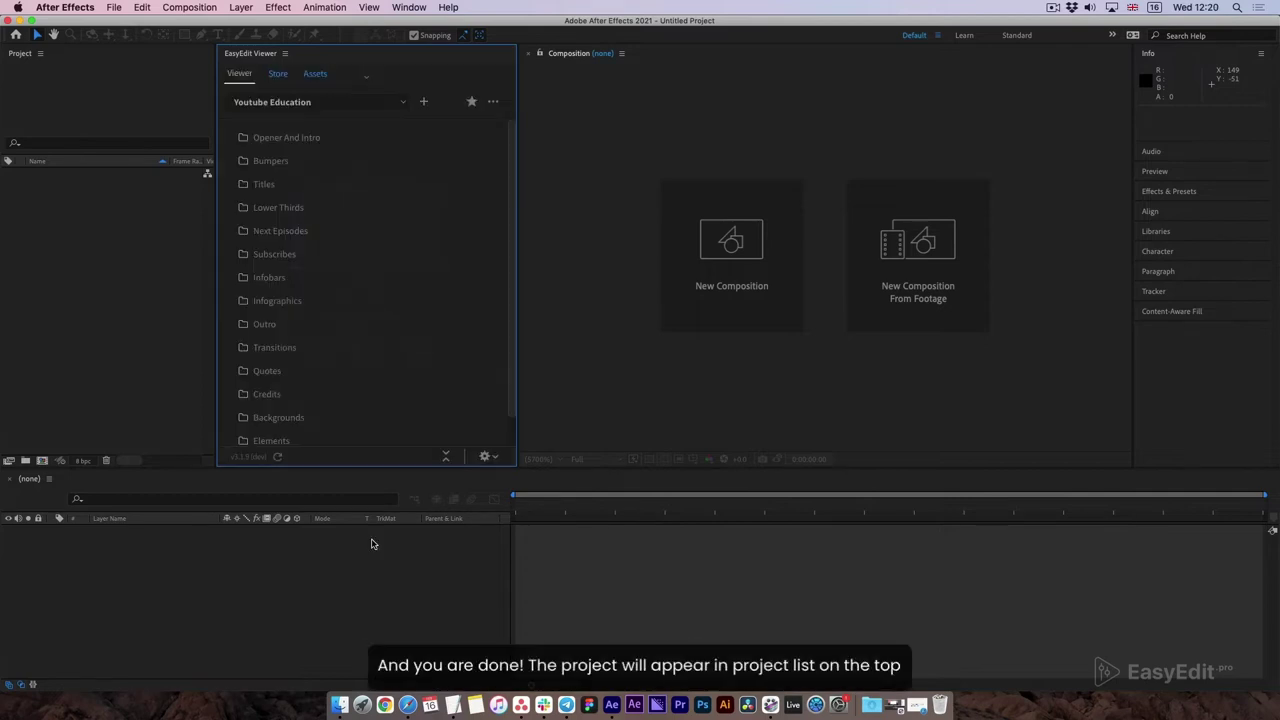
- Switch the Viewer to Sidebar View and browse the Opener, Next Episodes and Infobars categories
left_click(405, 104)
mouse_move(286, 136)
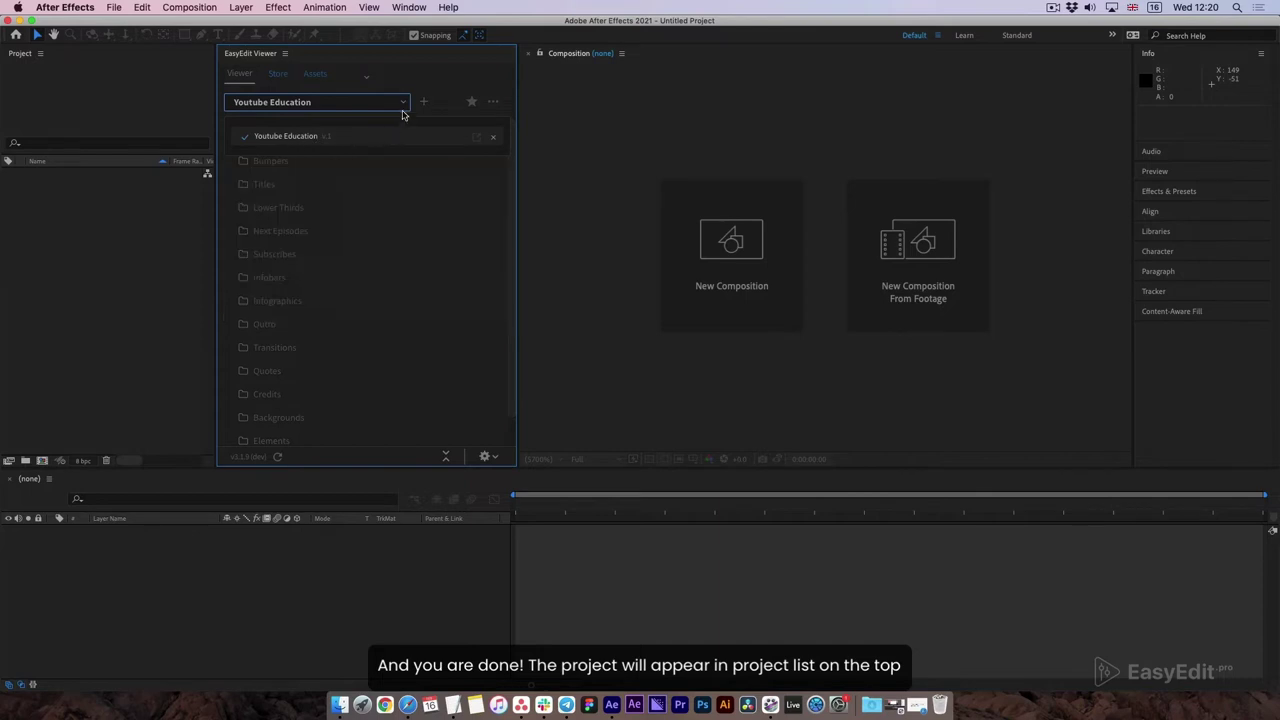
left_click(403, 103)
left_click_drag(514, 182, 516, 123)
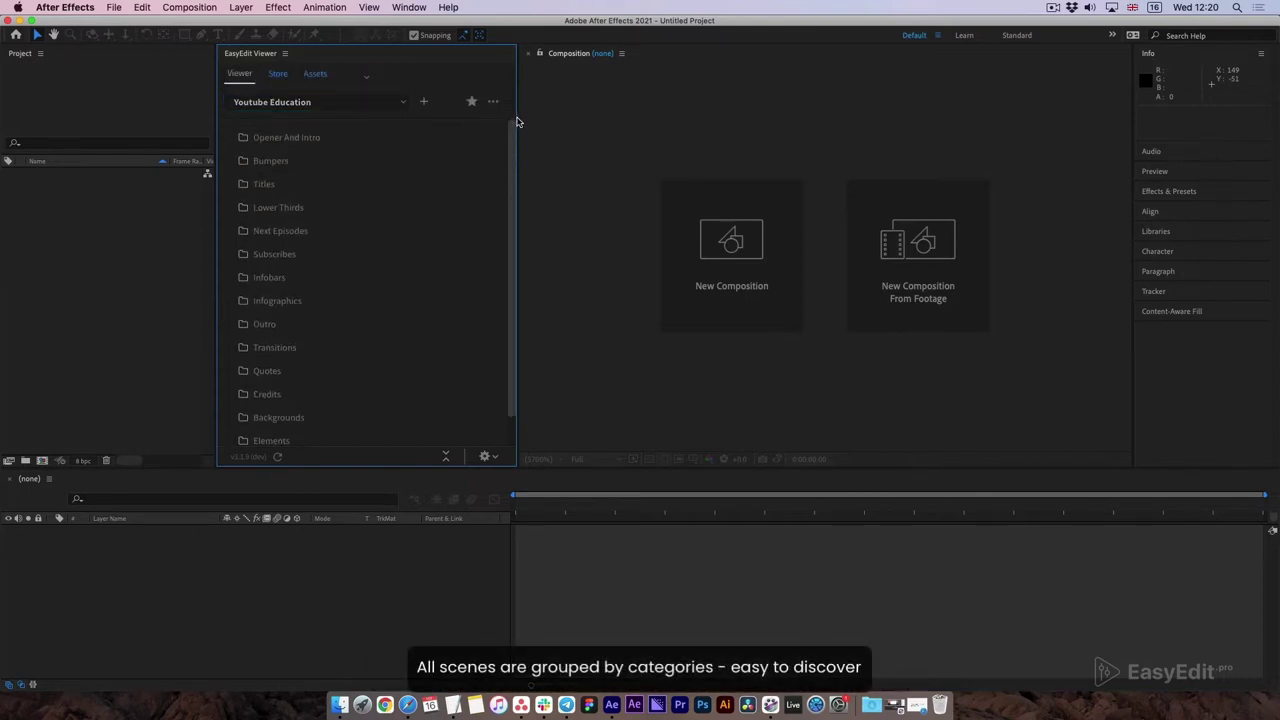
left_click(485, 456)
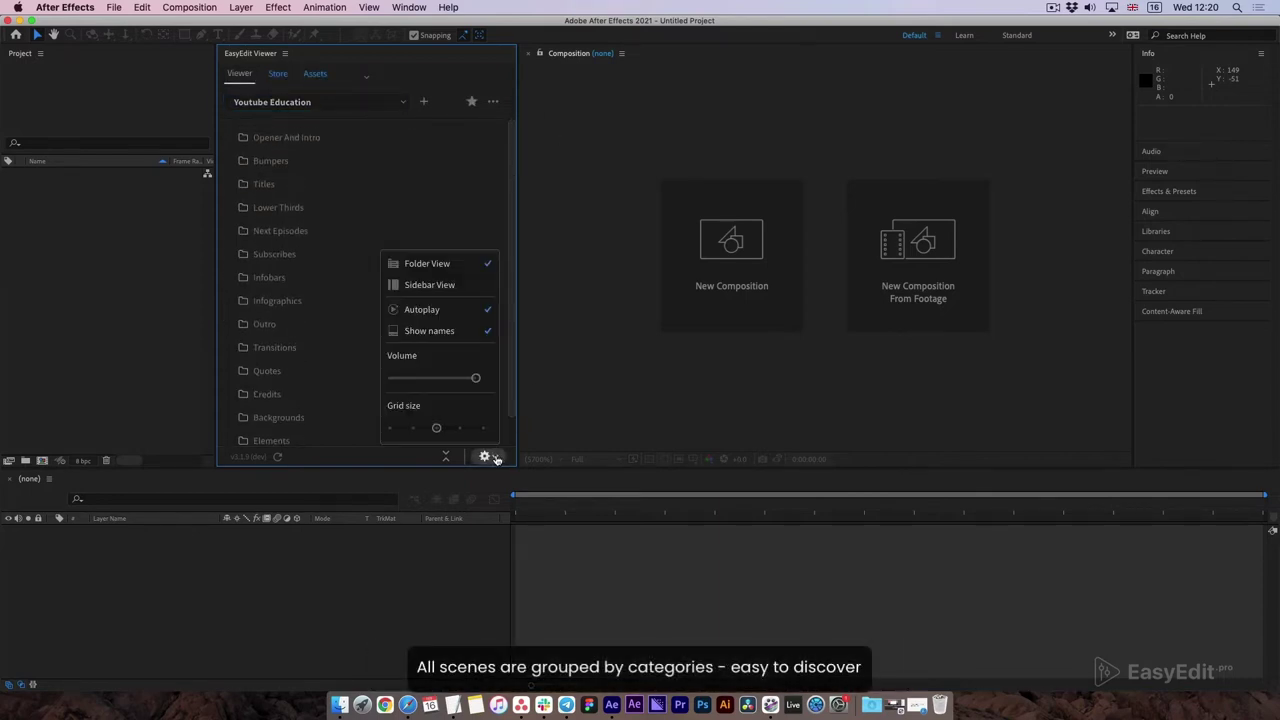
left_click(460, 284)
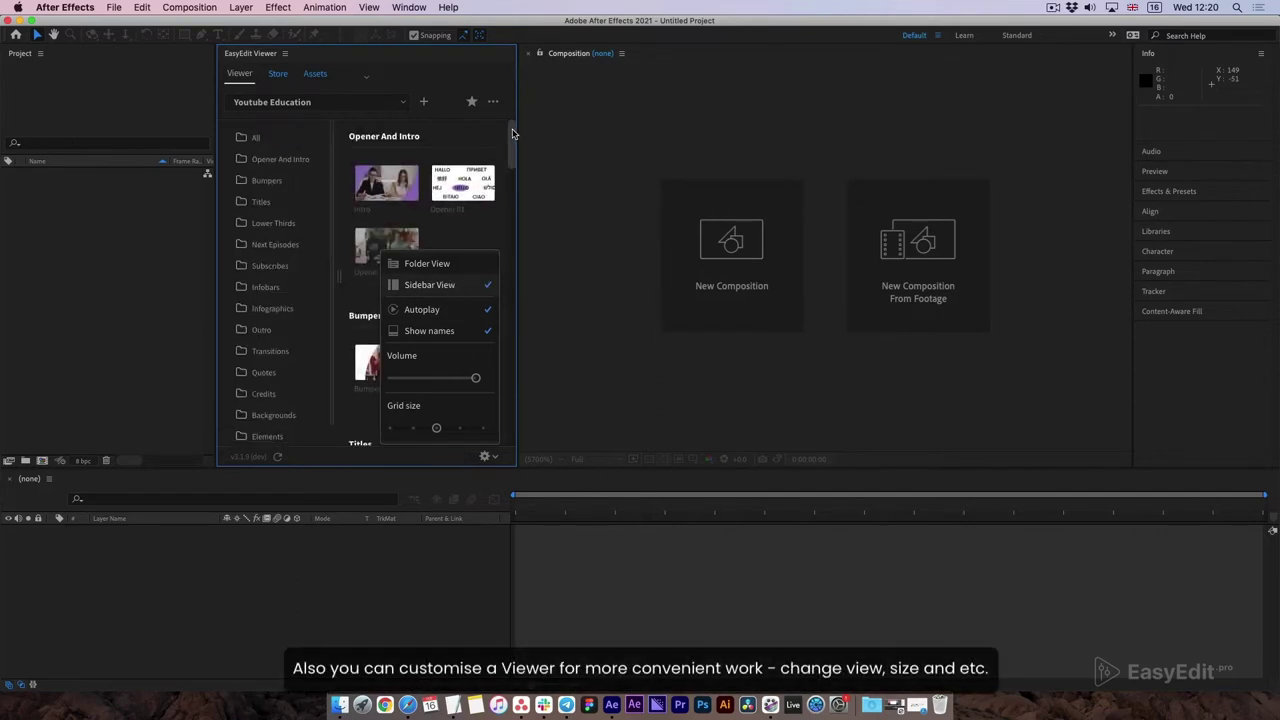
left_click(277, 161)
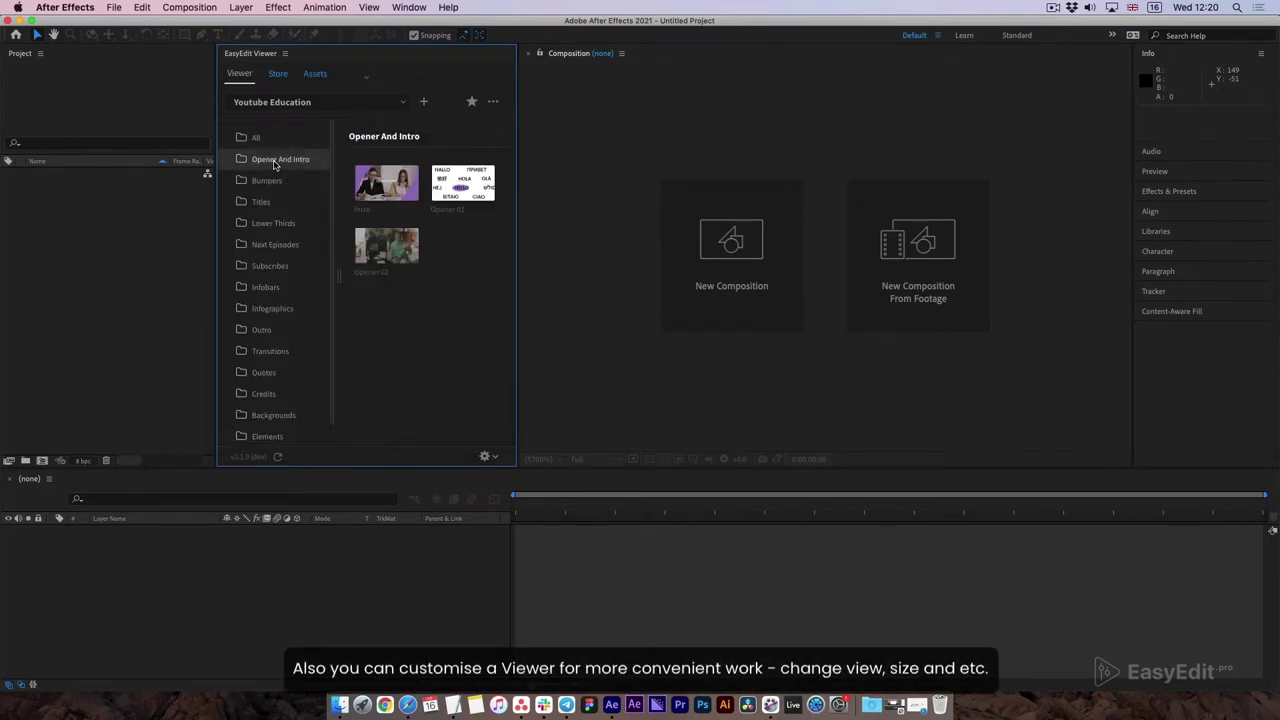
left_click(278, 246)
left_click(284, 284)
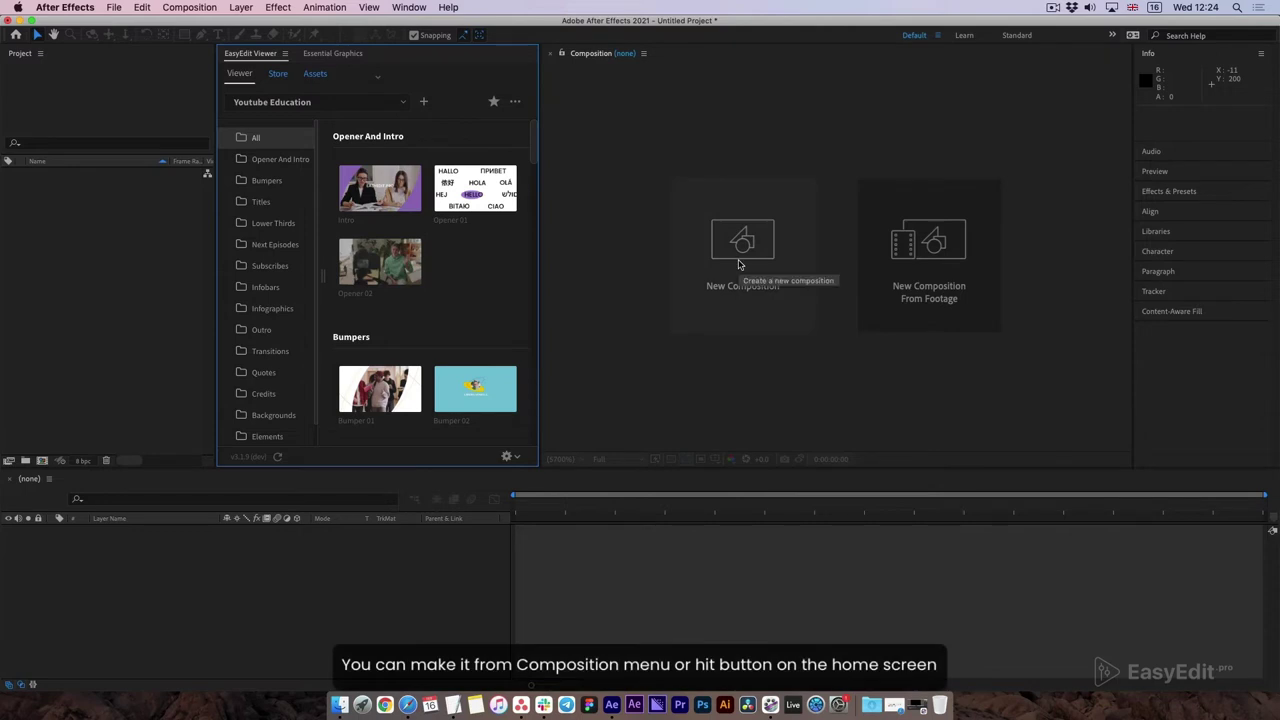
- Create a new 1920×1080, 30 fps composition named Comp 1
left_click(184, 7)
left_click(196, 23)
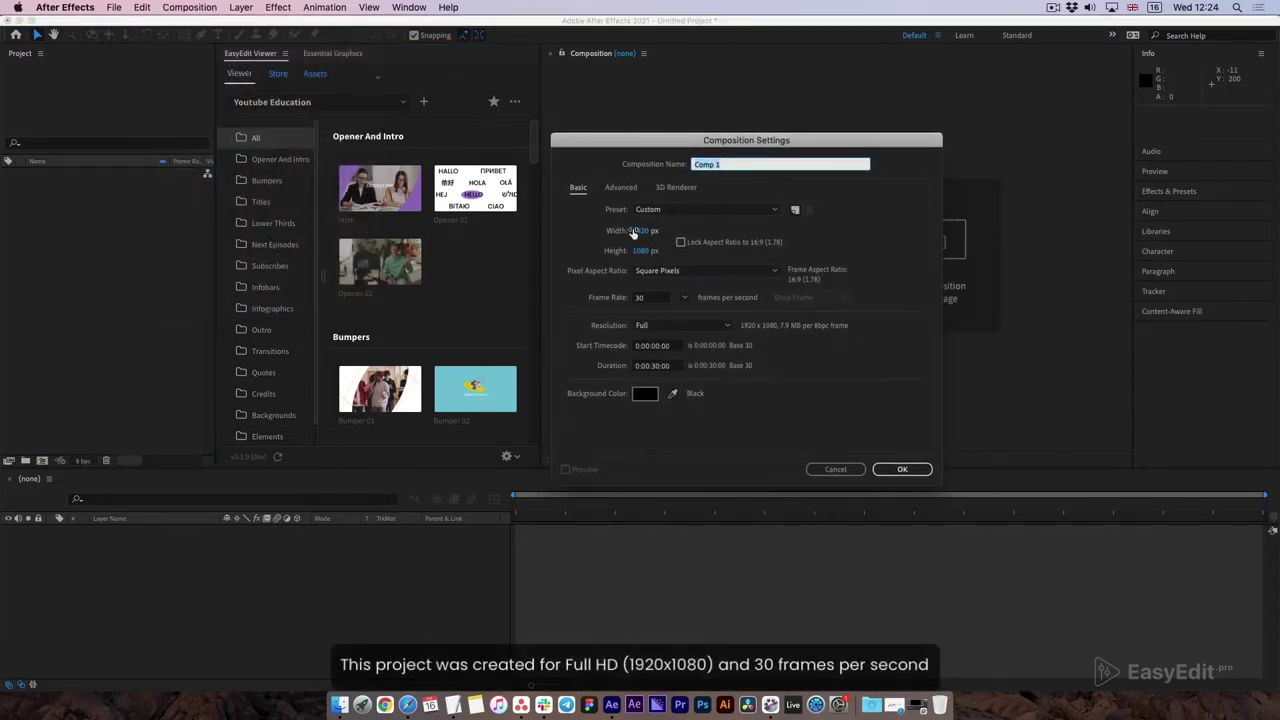
left_click(906, 470)
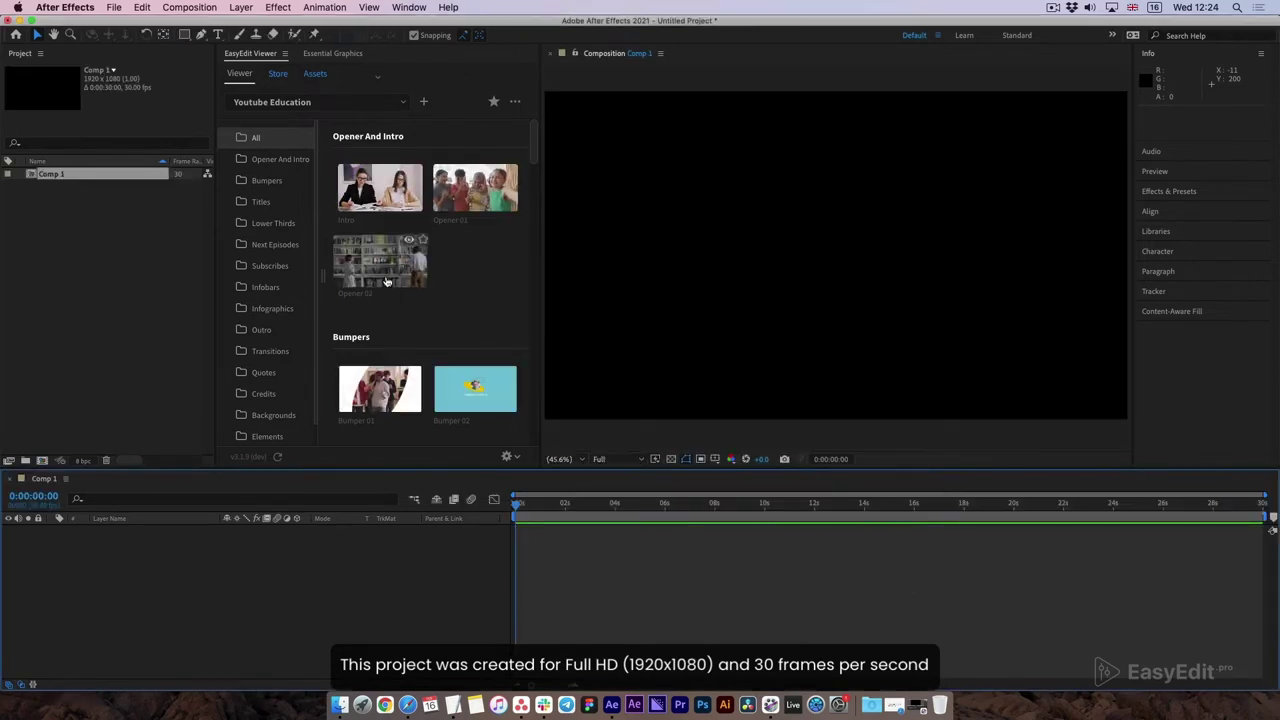
- Import the Title 01 scene from the Titles section of EasyEdit Viewer
scroll(391, 257, "down", 3)
scroll(408, 246, "down", 1)
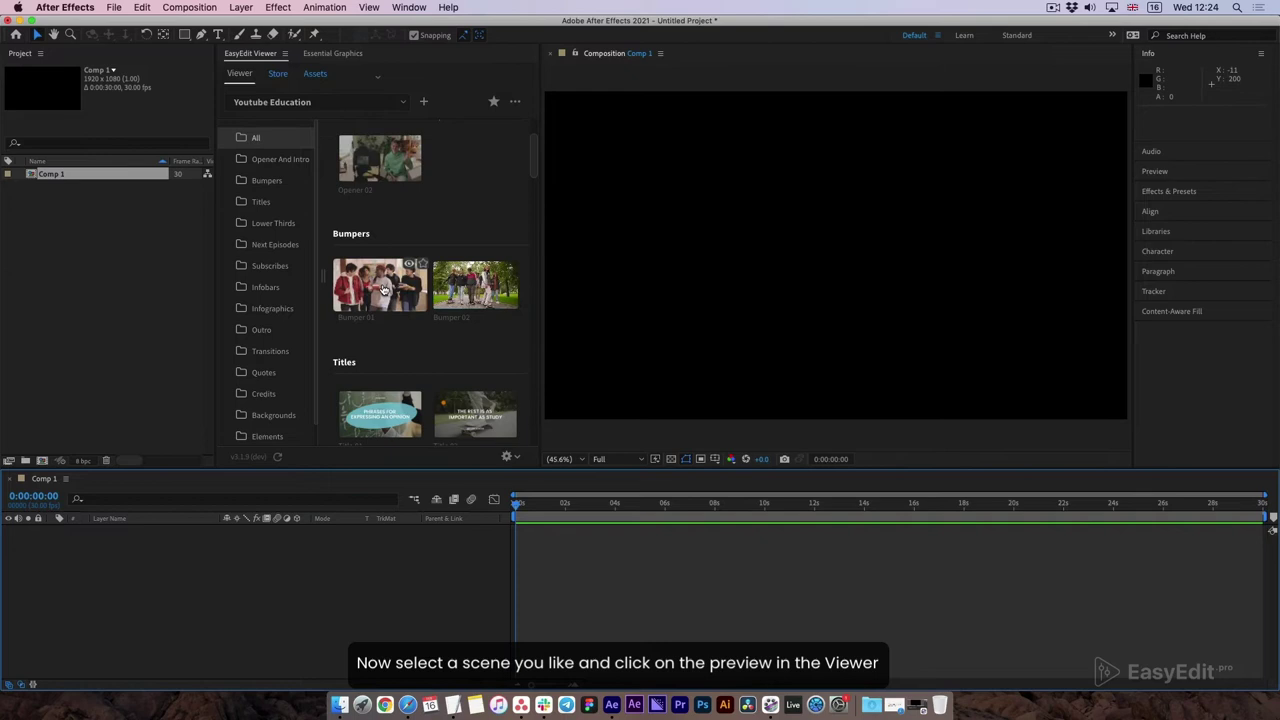
scroll(385, 289, "down", 5)
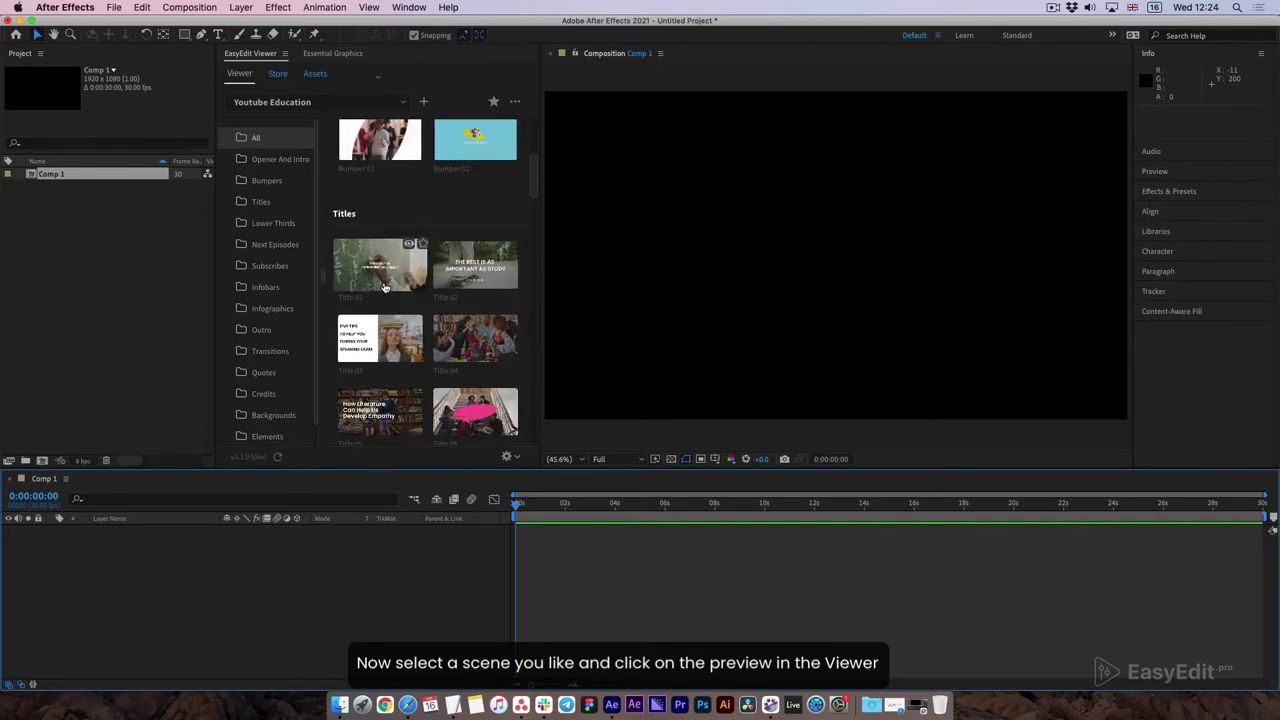
left_click(385, 287)
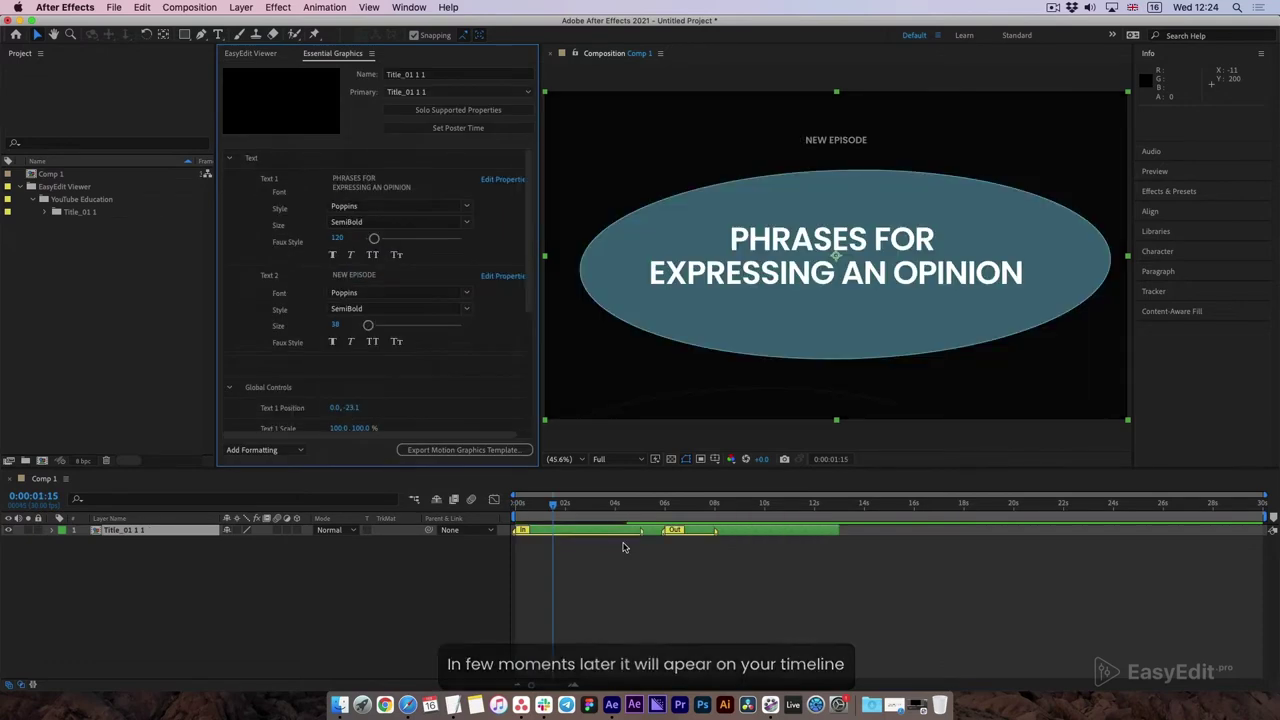
- Pull the Title 01 Out marker earlier, trim the layer end with Alt+], and start it at ~10 s
left_click_drag(541, 521, 748, 535)
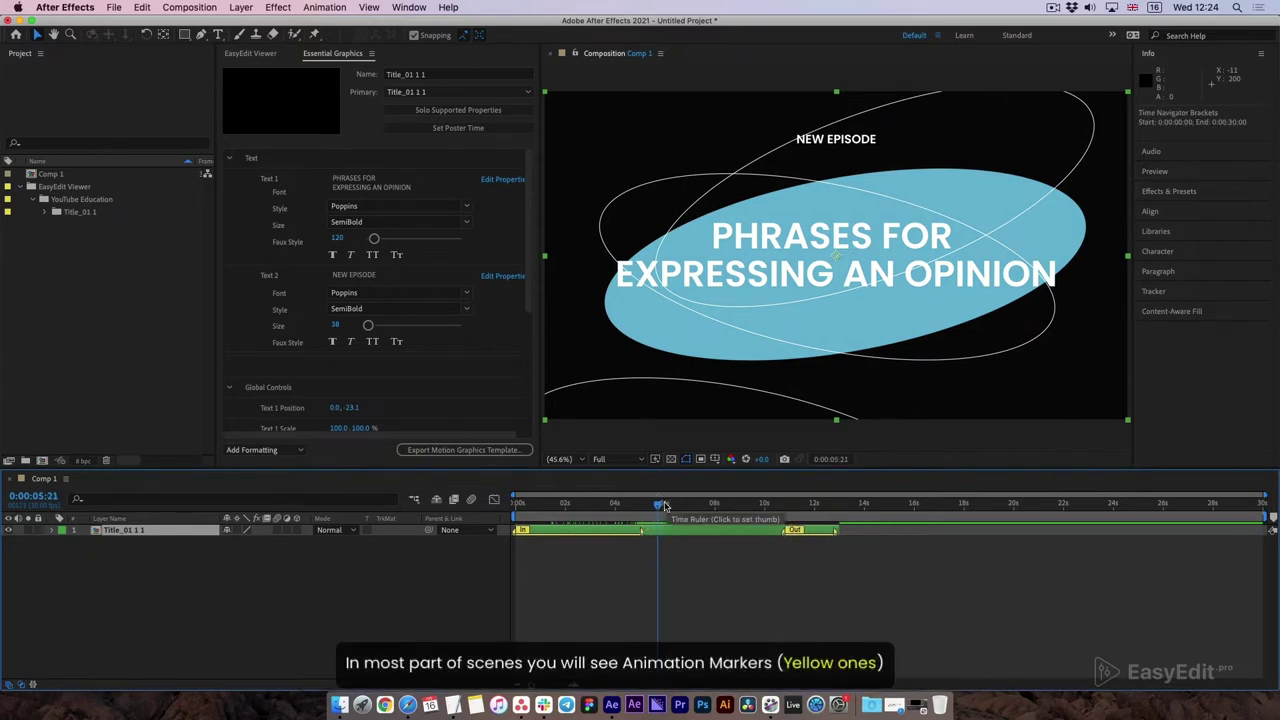
left_click_drag(659, 489, 785, 515)
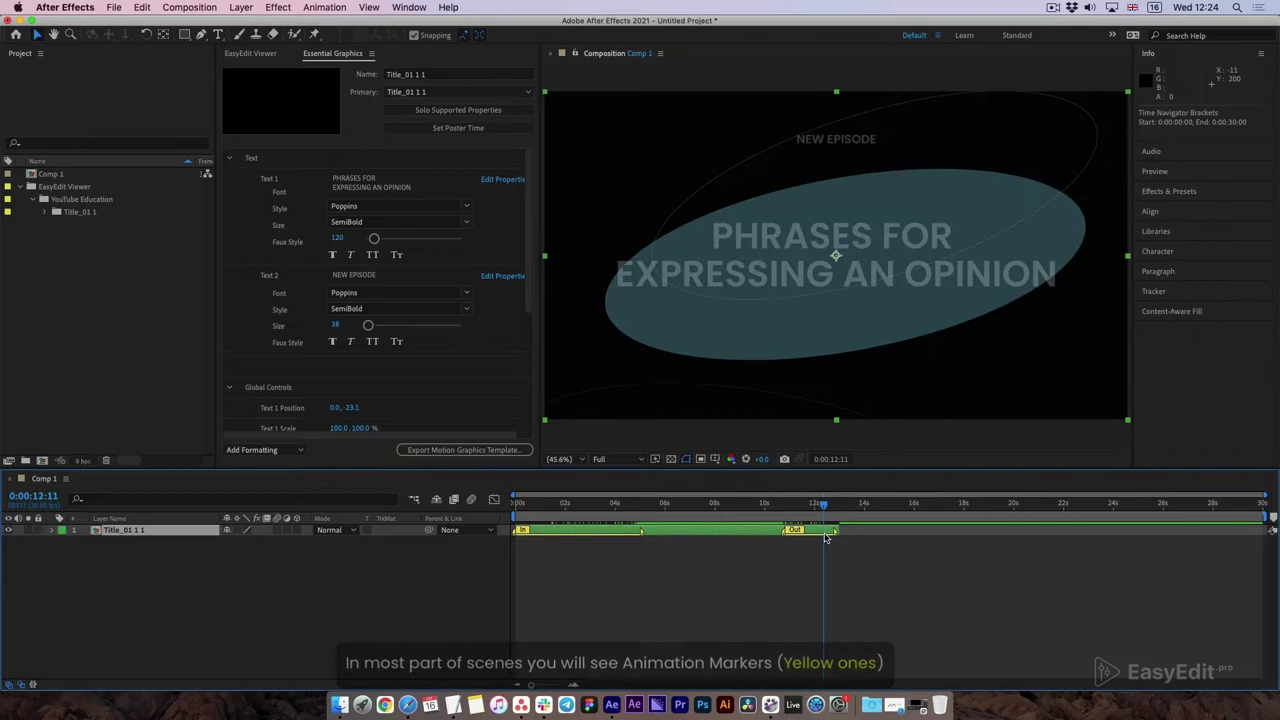
mouse_move(793, 529)
left_mouse_down()
mouse_move(688, 530)
mouse_move(895, 531)
mouse_move(866, 528)
left_mouse_up()
key("alt+]")
left_click(802, 519)
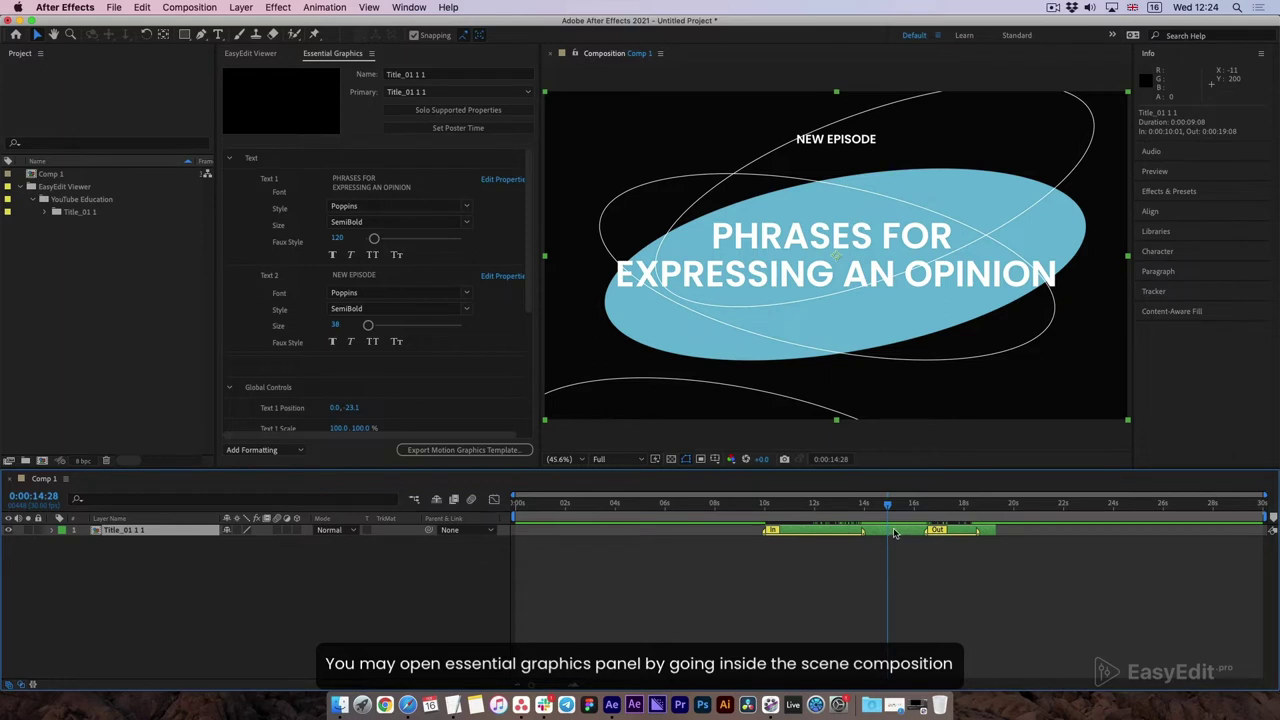
- Open the Title_01 1 1 precomp and show its controls in the Essential Graphics panel
double_click(895, 533)
right_click(346, 537)
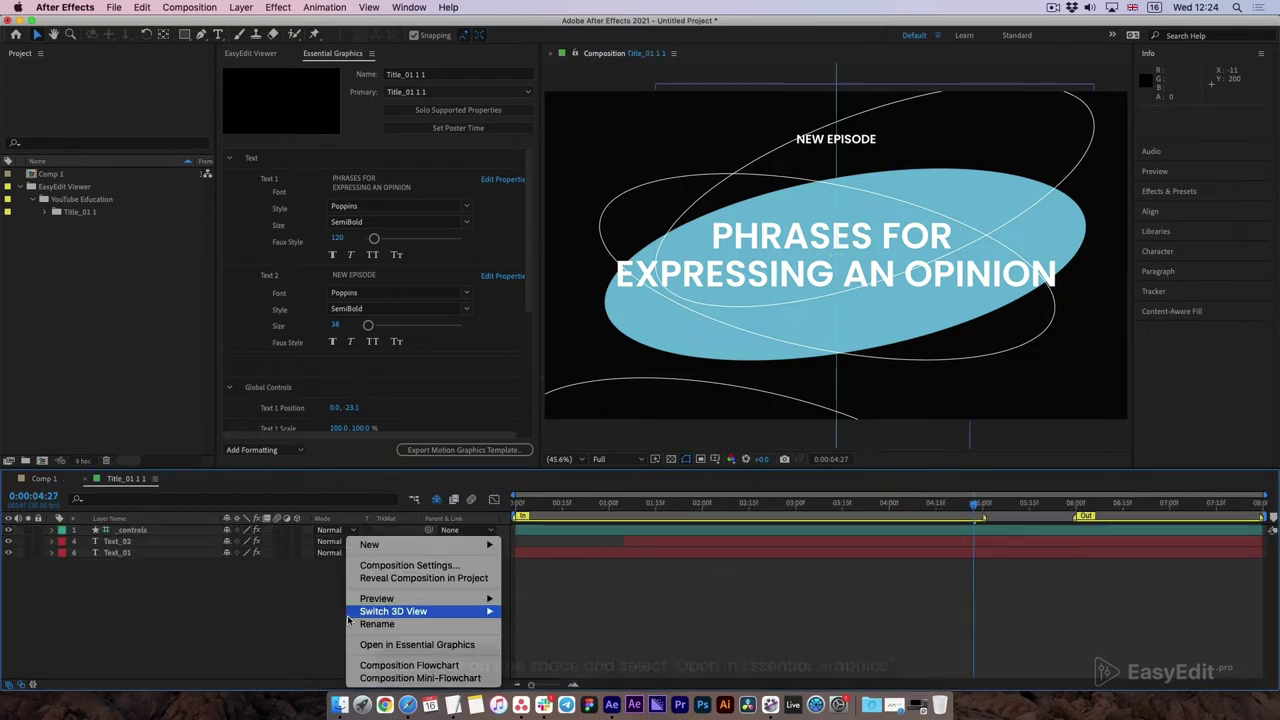
left_click(428, 645)
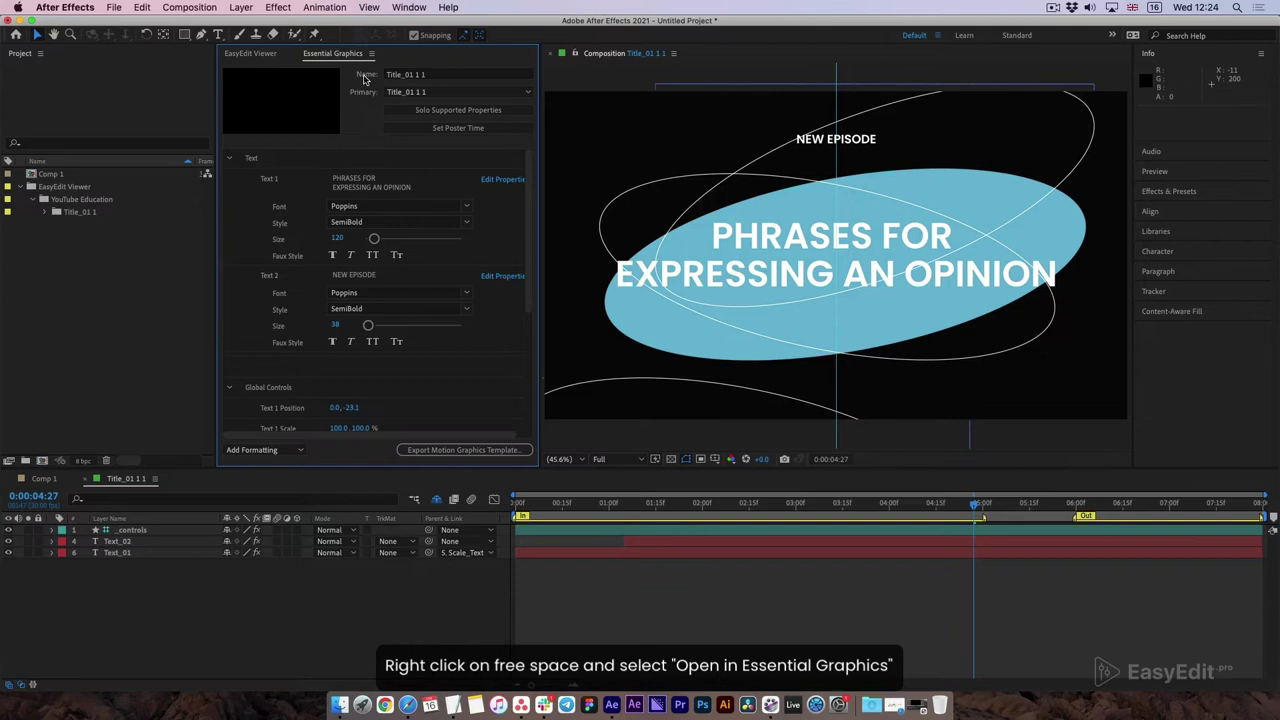
left_click(408, 7)
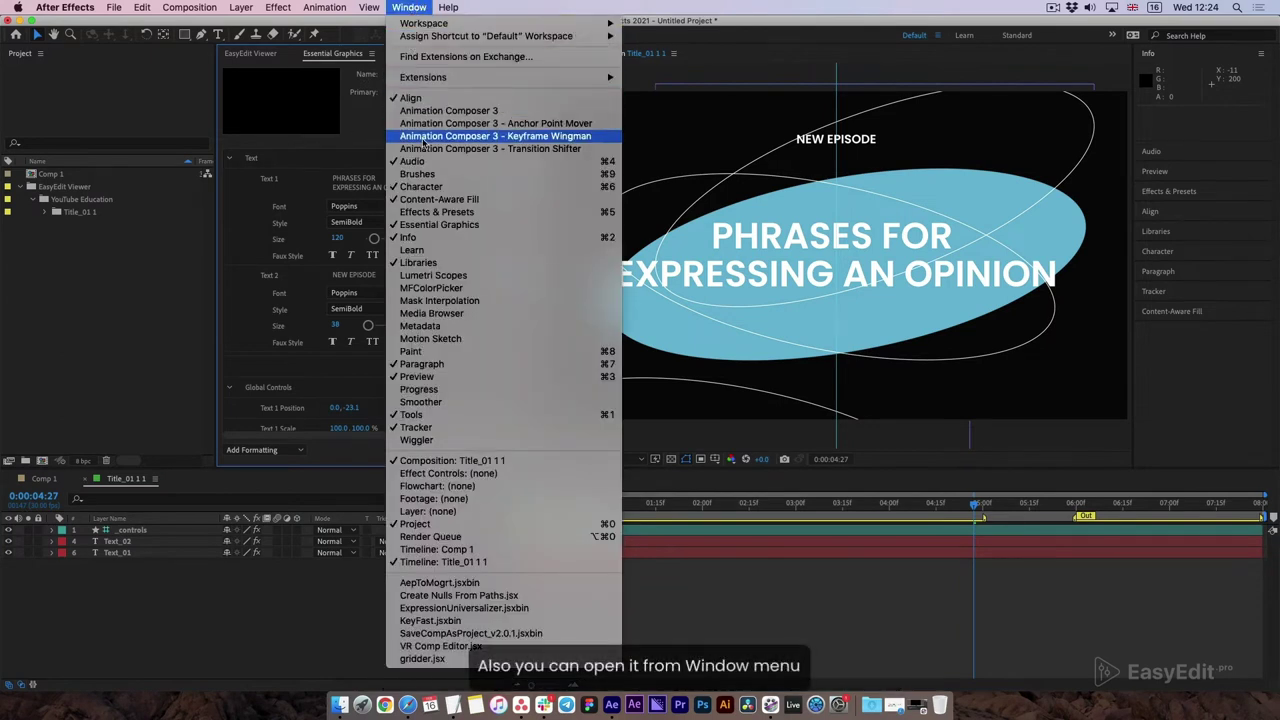
left_click(550, 225)
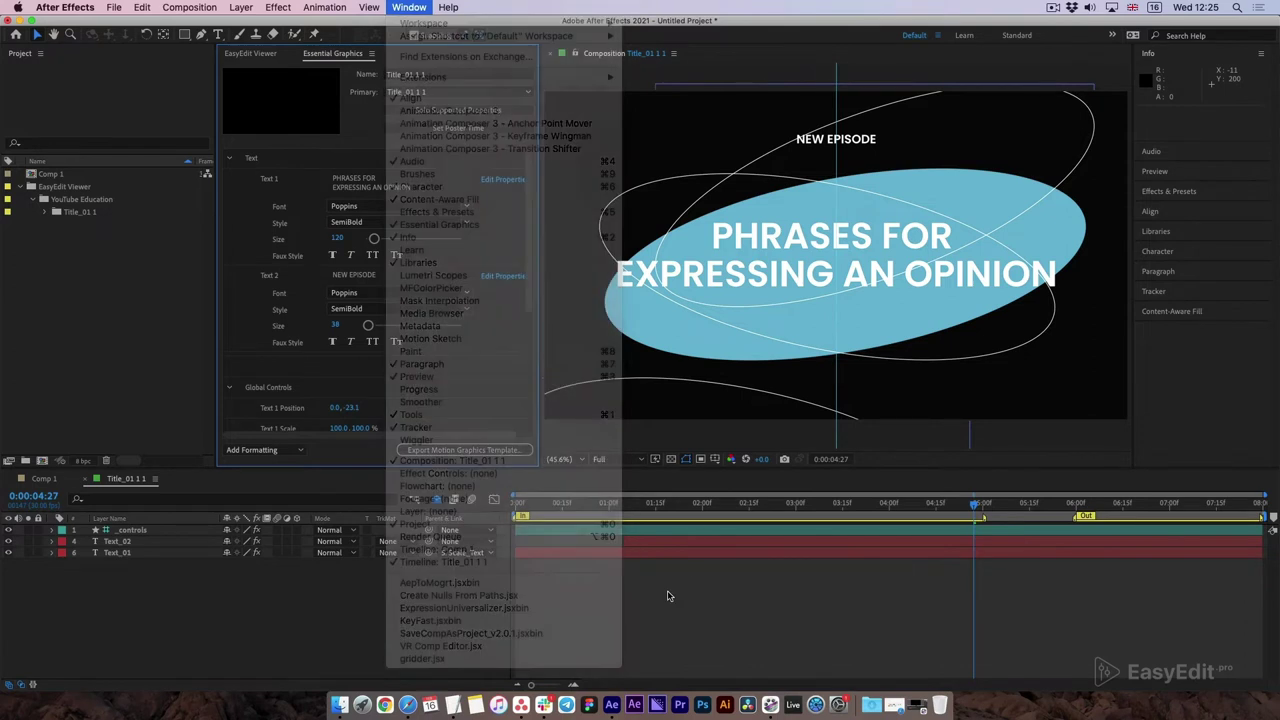
scroll(480, 205, "down", 1)
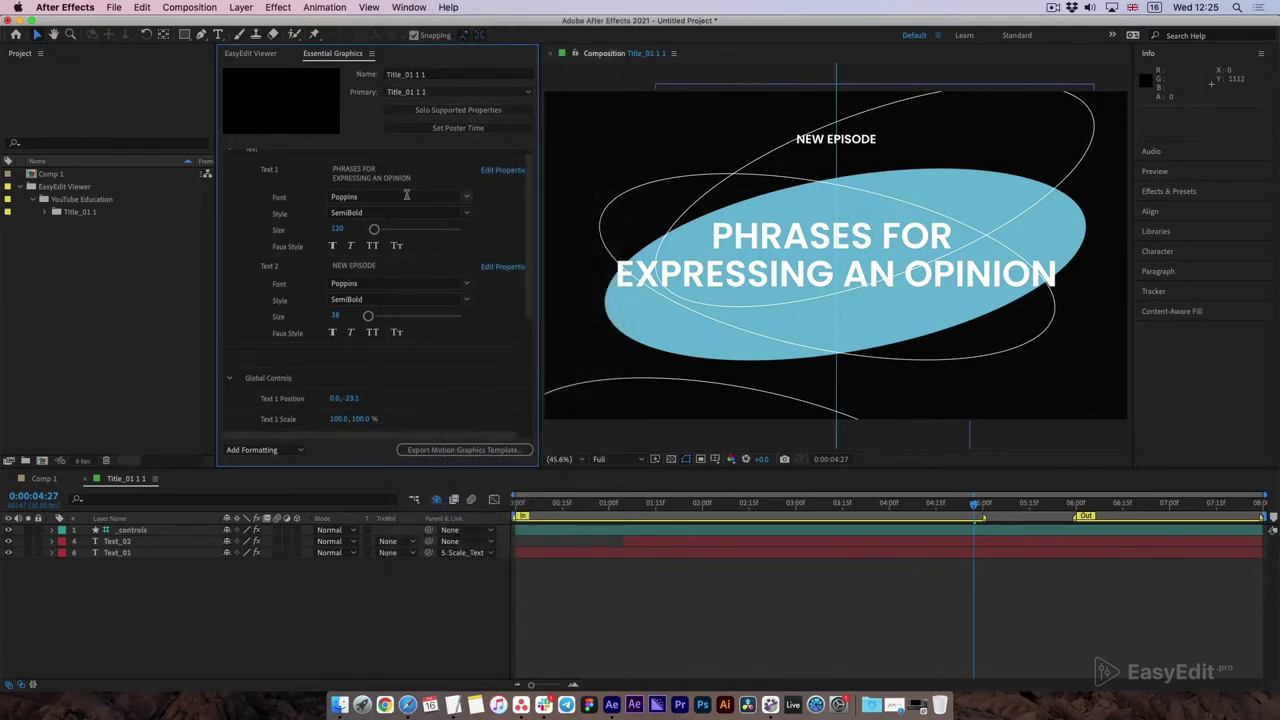
- Set the main title font to PT Mono at size 92
left_click(466, 197)
left_click(392, 357)
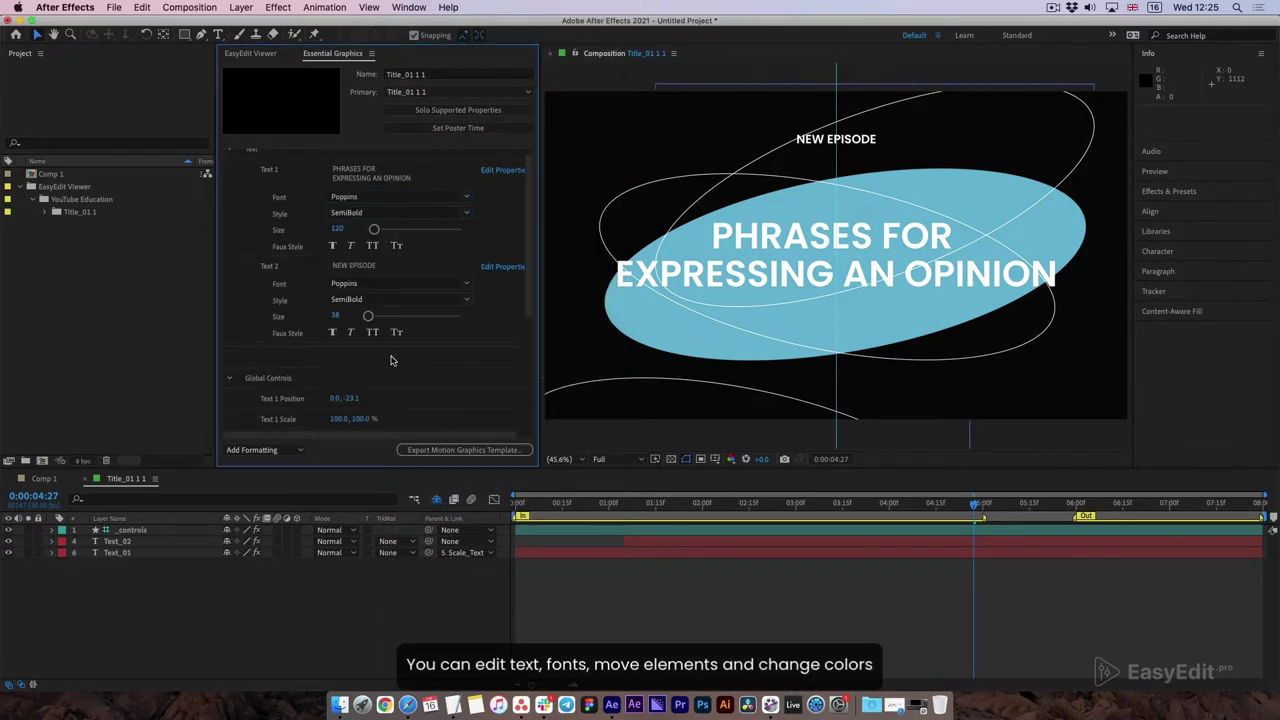
left_click_drag(372, 229, 371, 232)
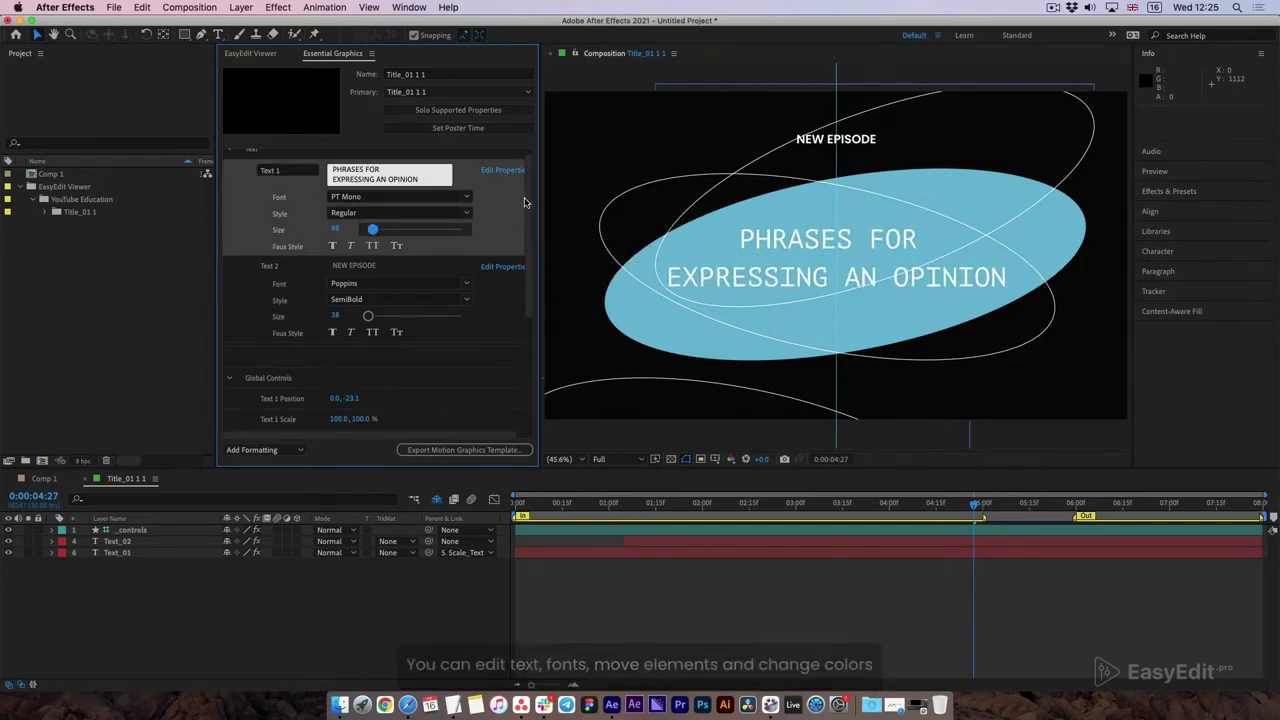
- Shift the main title and NEW EPISODE text positions slightly lower
scroll(447, 315, "down", 3)
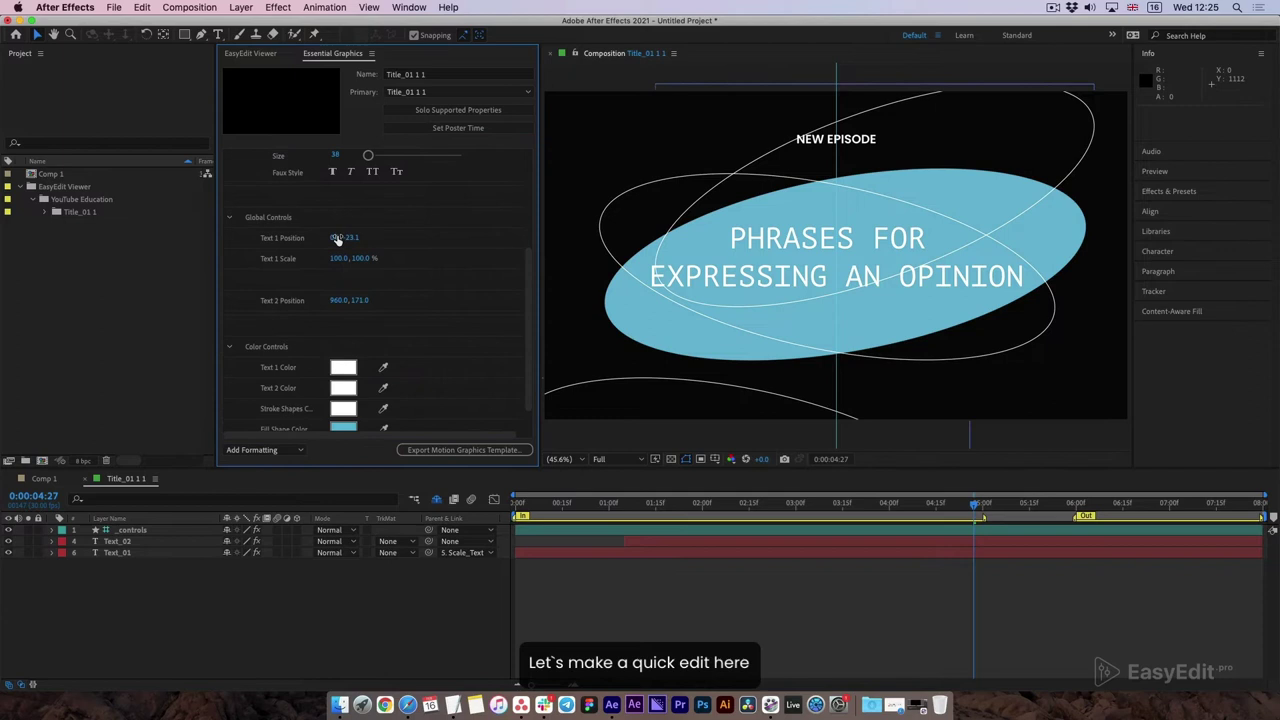
left_click_drag(350, 238, 378, 238)
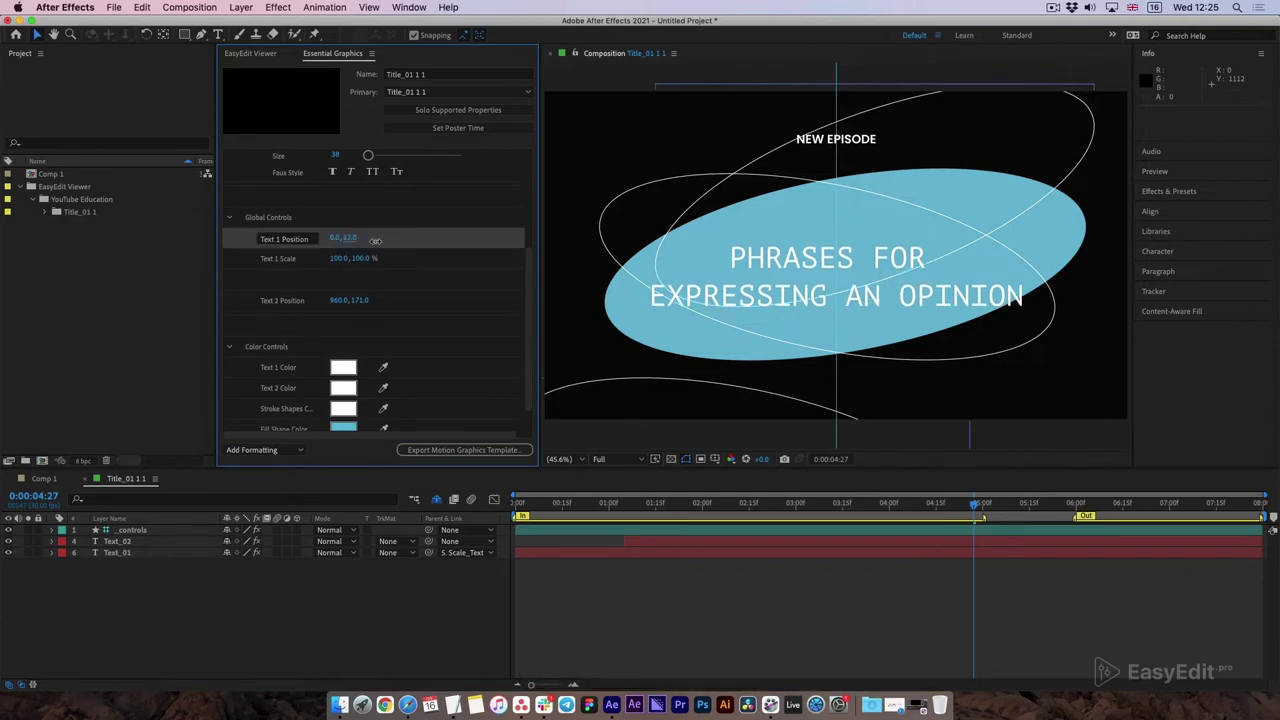
left_click_drag(364, 300, 371, 302)
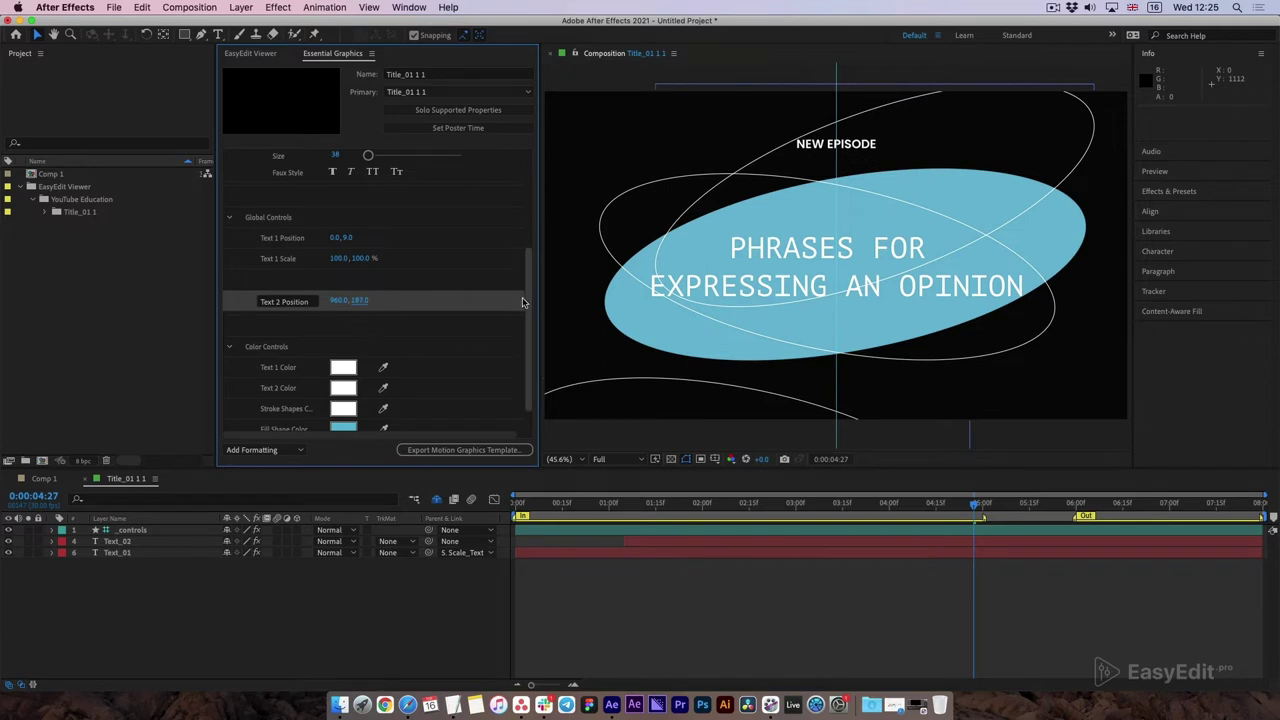
scroll(446, 359, "down", 1)
- Colour the main title light blue and the ellipse fill orange
left_click(345, 334)
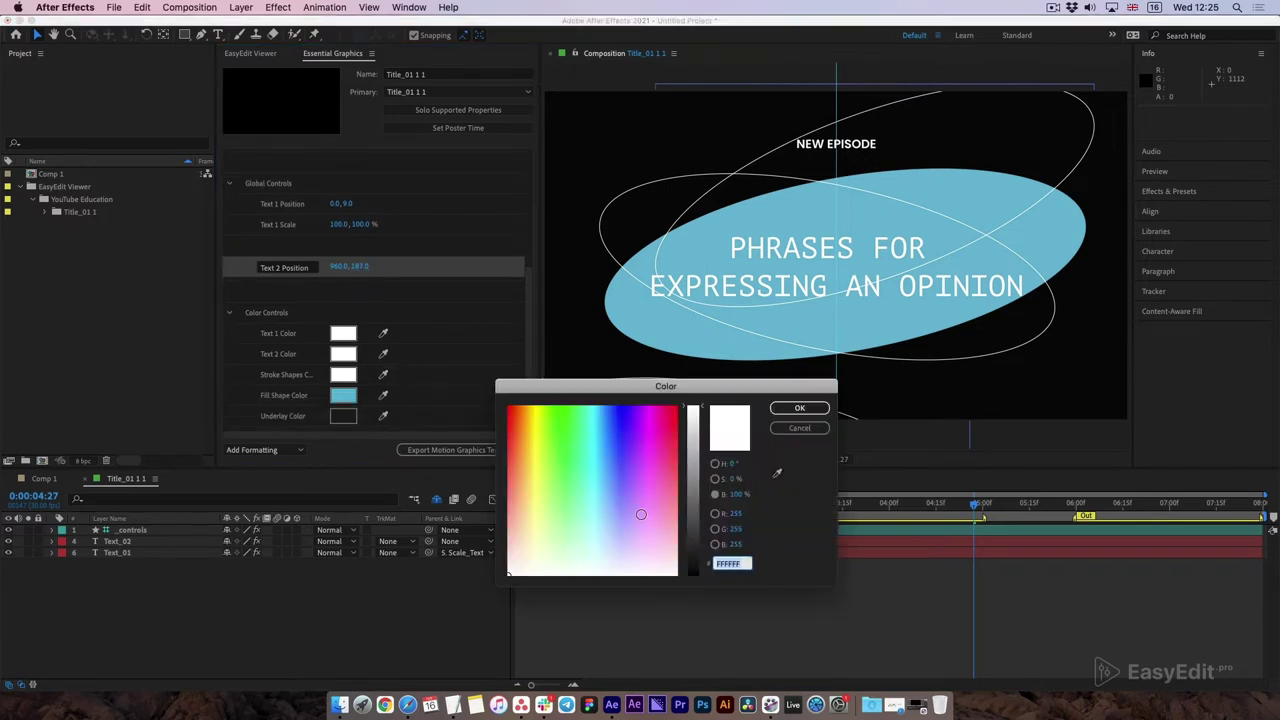
left_click(601, 421)
left_click(800, 410)
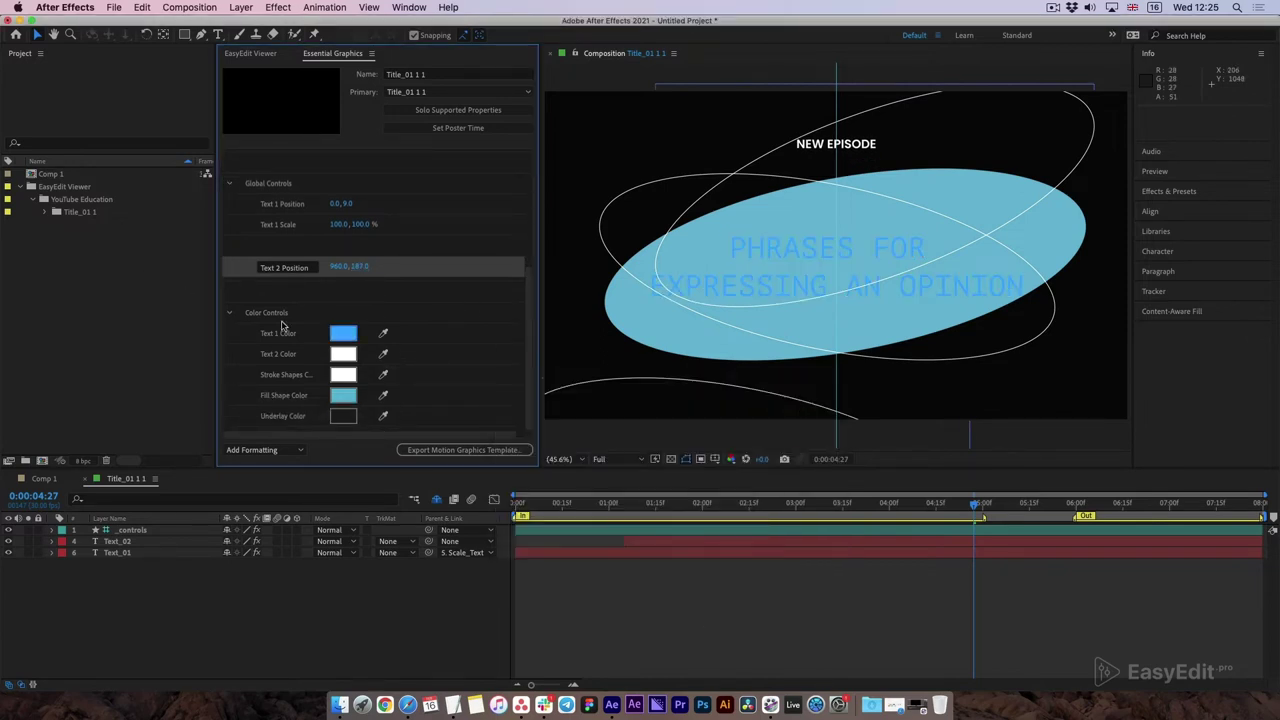
left_click(344, 396)
left_click(527, 427)
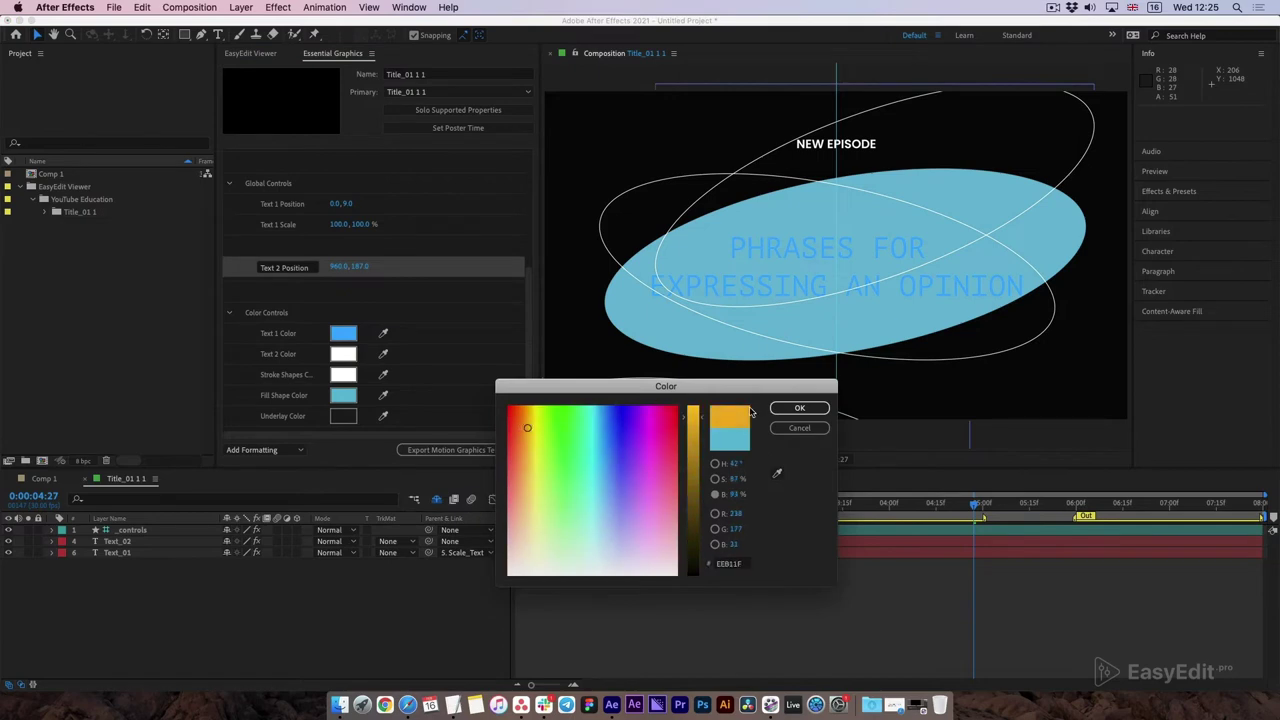
left_click(800, 408)
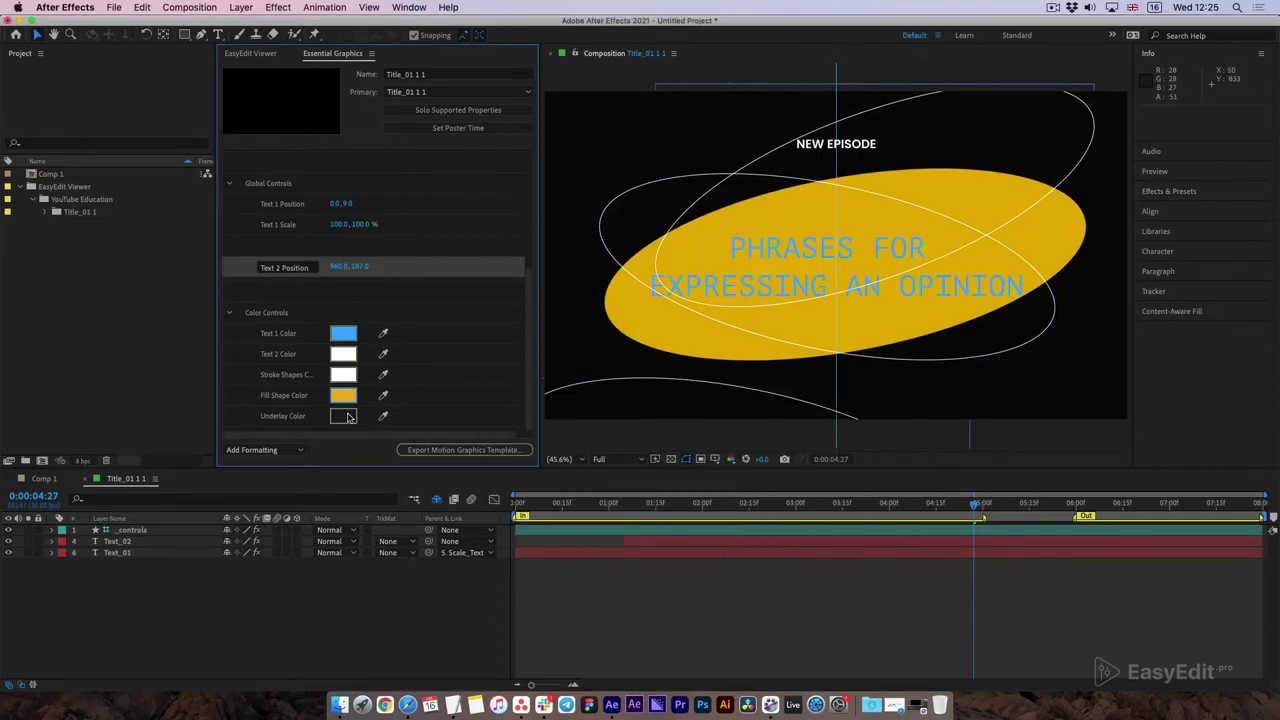
- Preview the animation, turn on the transparency grid, and set the underlay colour to magenta
key("space")
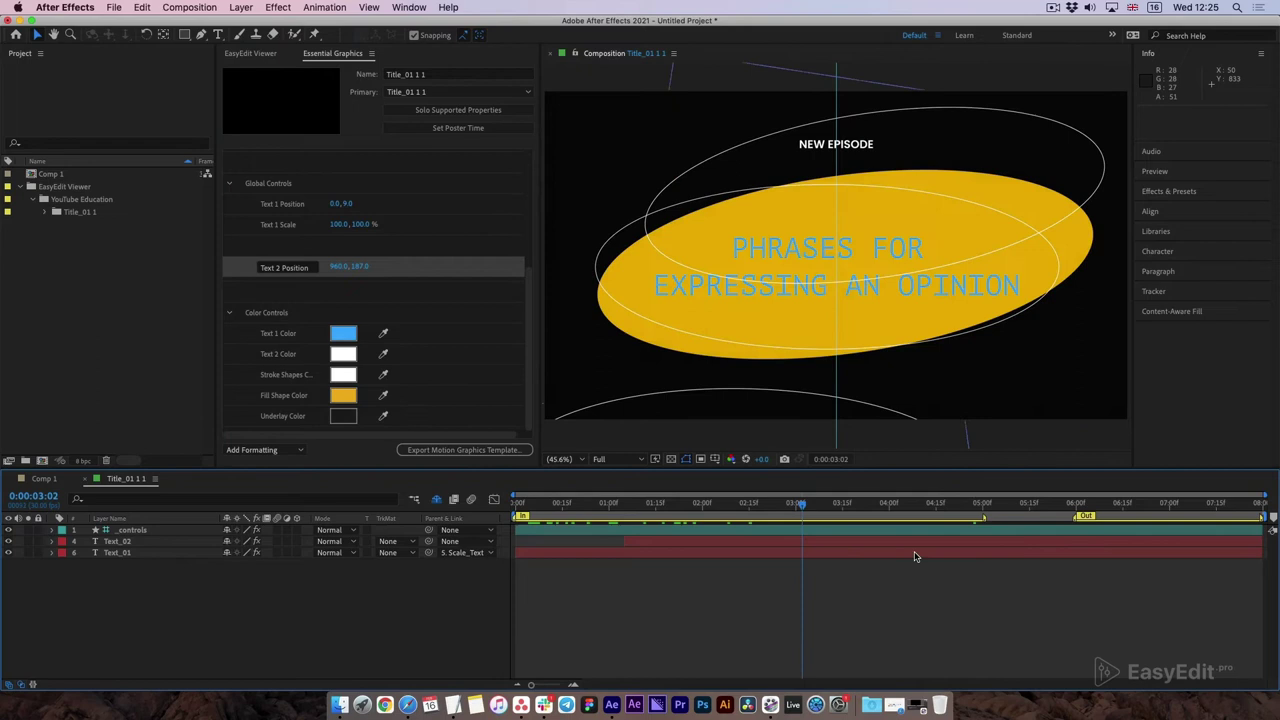
left_click(670, 459)
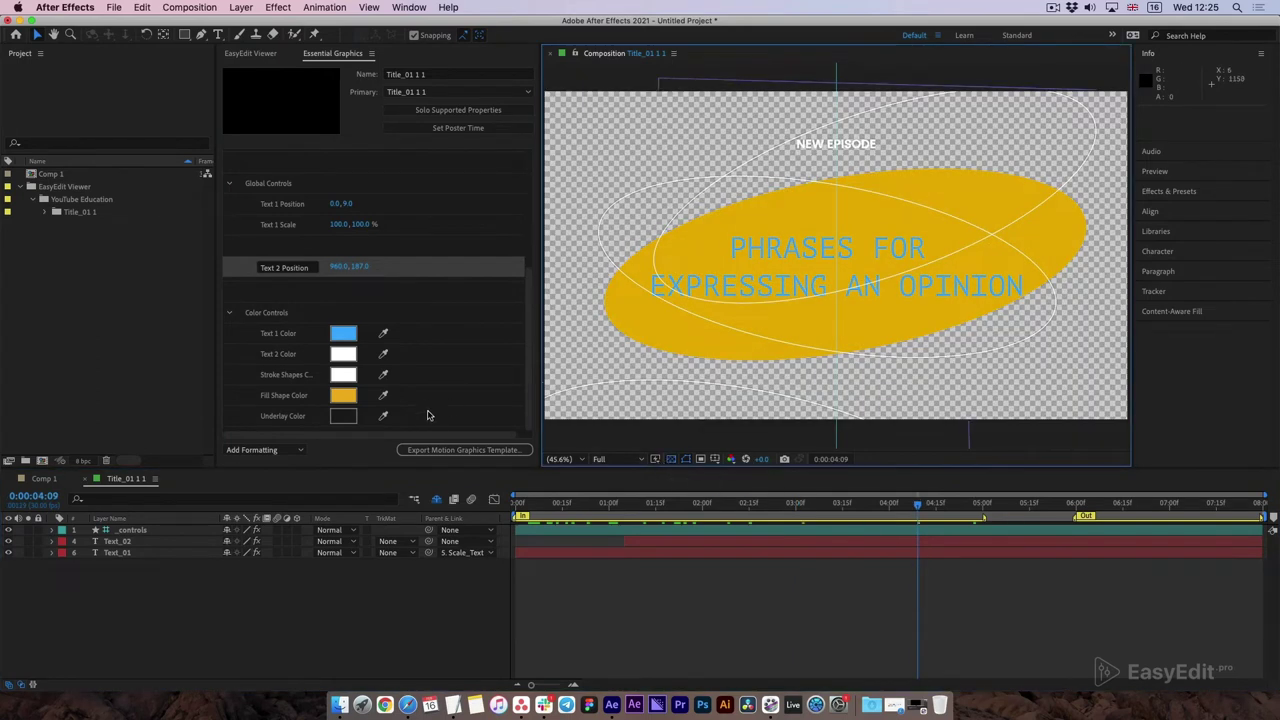
left_click(343, 416)
left_click(608, 443)
left_click_drag(692, 555, 692, 444)
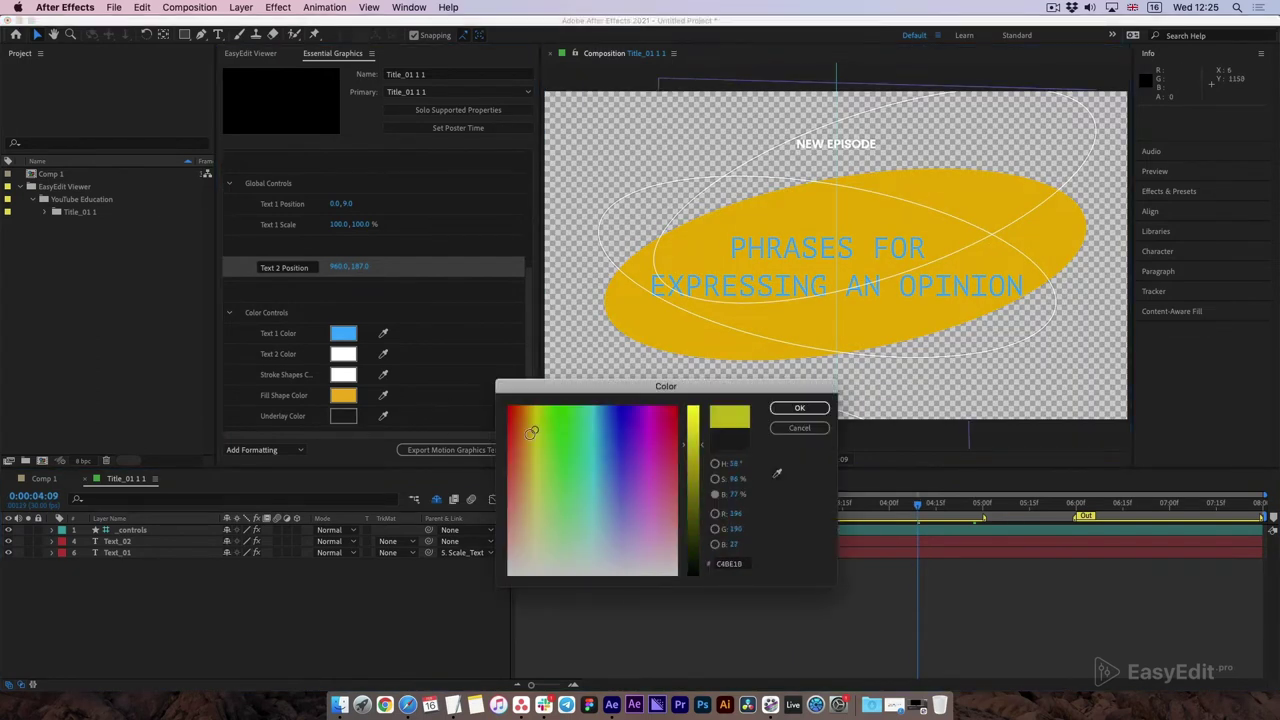
left_click(650, 489)
left_click(799, 408)
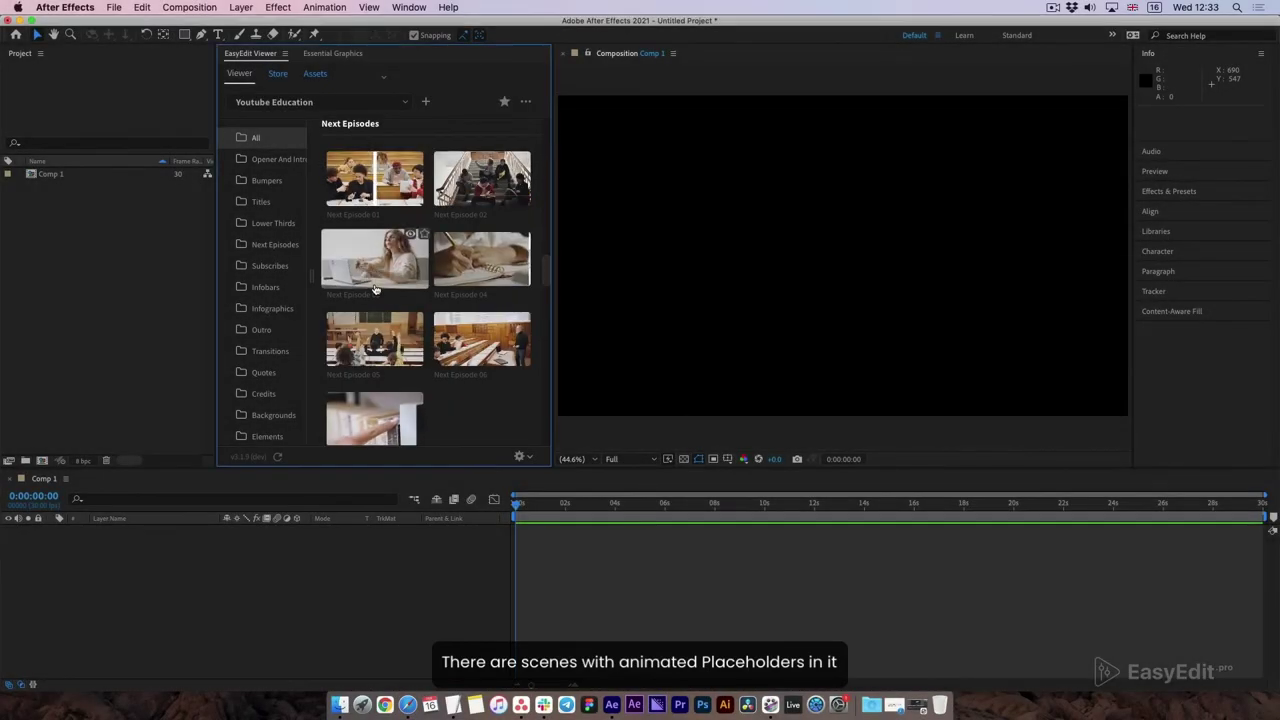
- Add the Next Episode 05 scene to Comp 1, preview it from the start, and select its layer
left_click(375, 352)
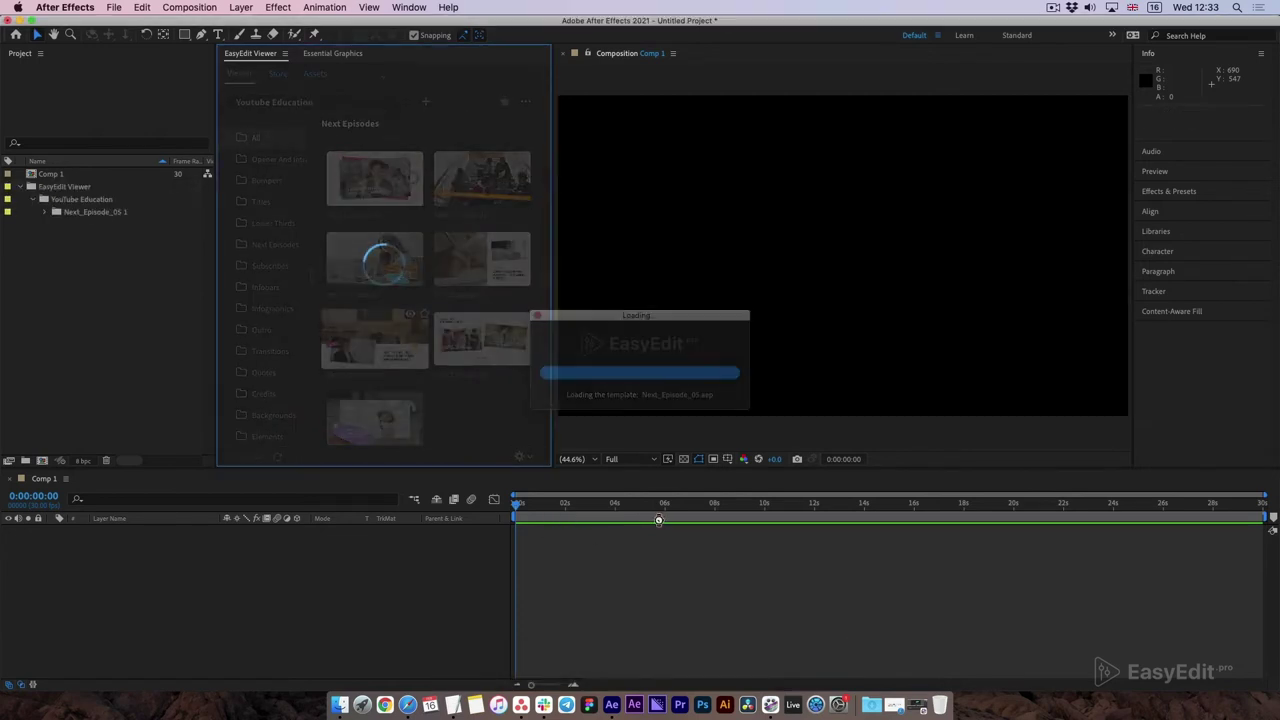
left_click(550, 502)
left_click_drag(550, 505, 468, 517)
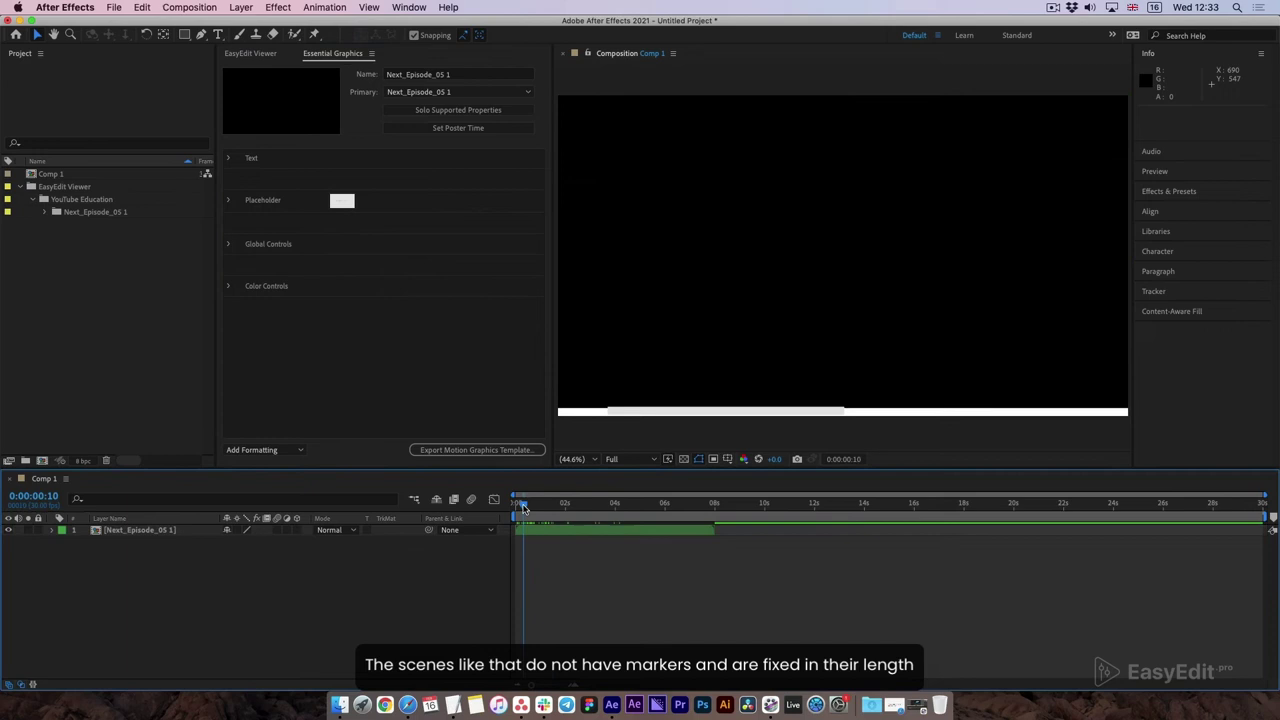
key("space")
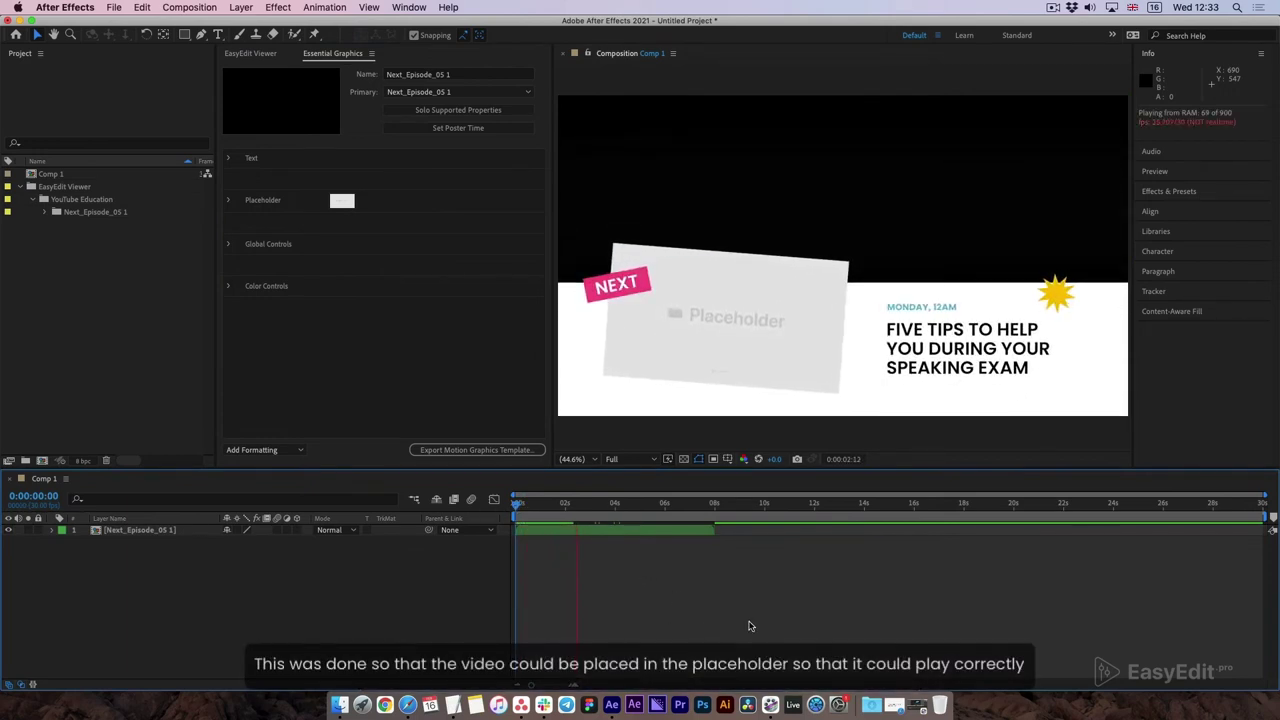
left_click(618, 536)
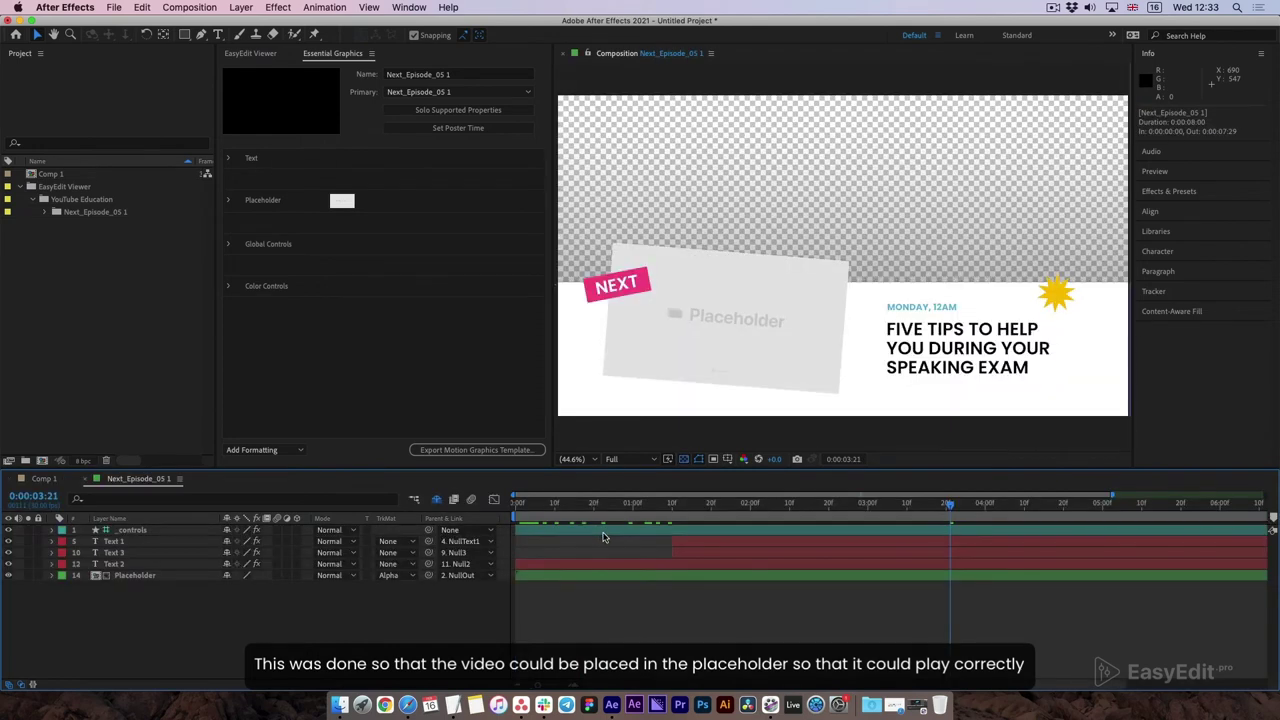
- Open the Placeholder precomp and delete its grey placeholder graphic
left_click(683, 459)
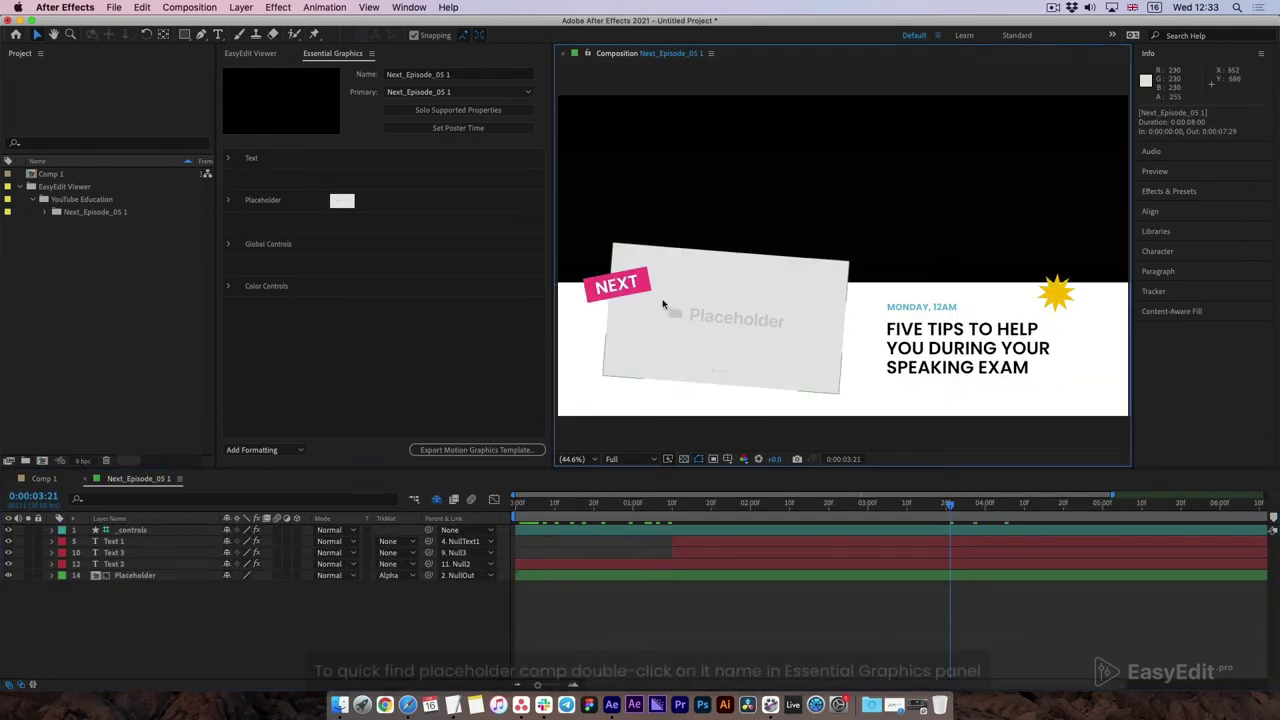
left_click(400, 198)
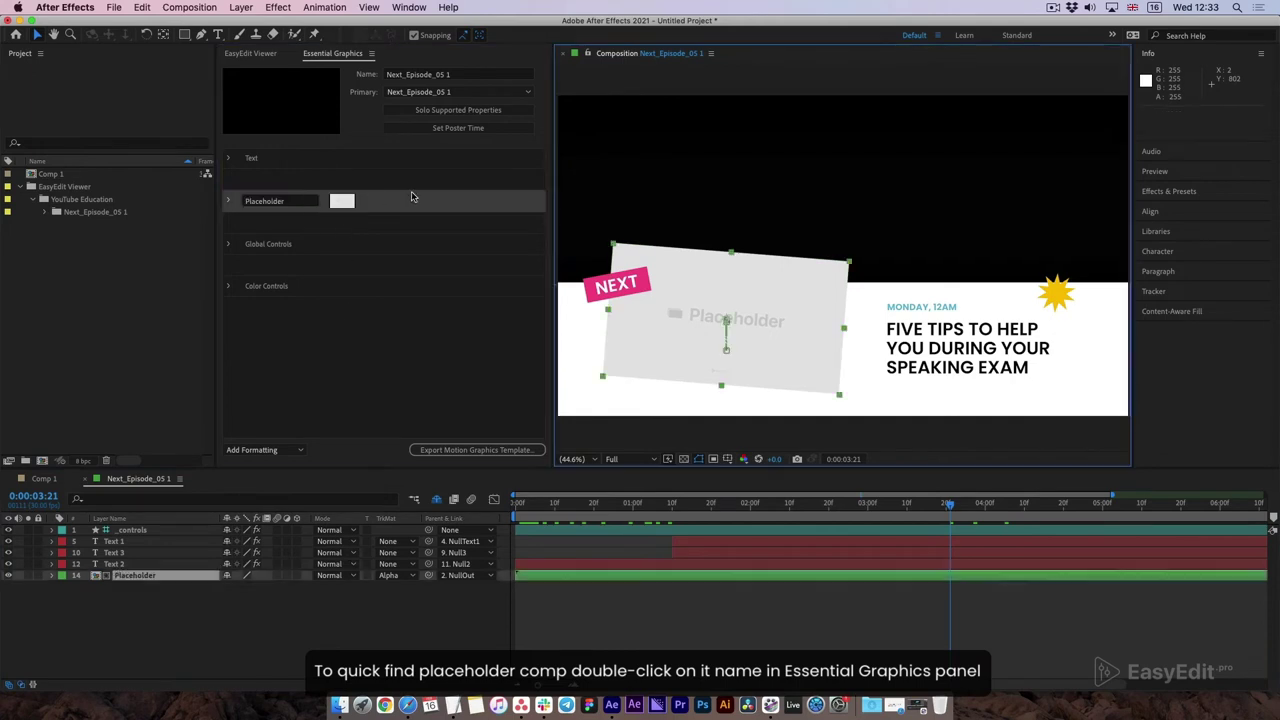
double_click(190, 576)
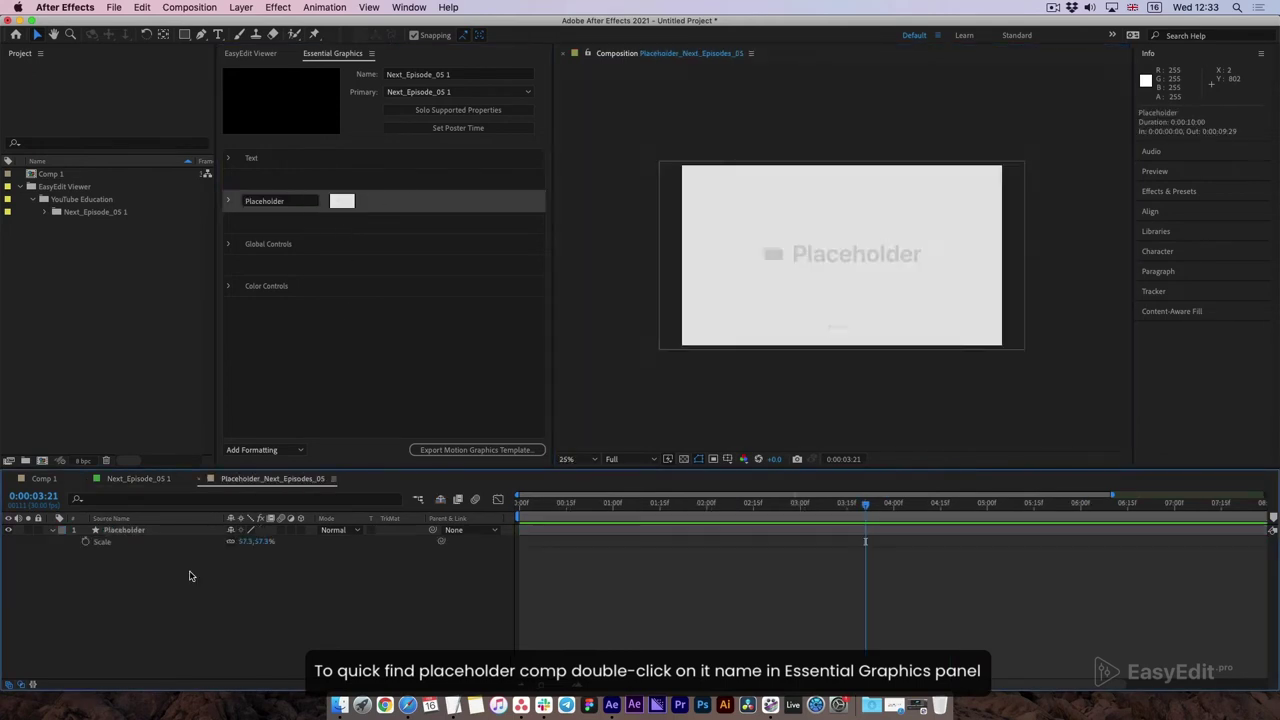
left_click(122, 534)
left_click_drag(900, 240, 922, 136)
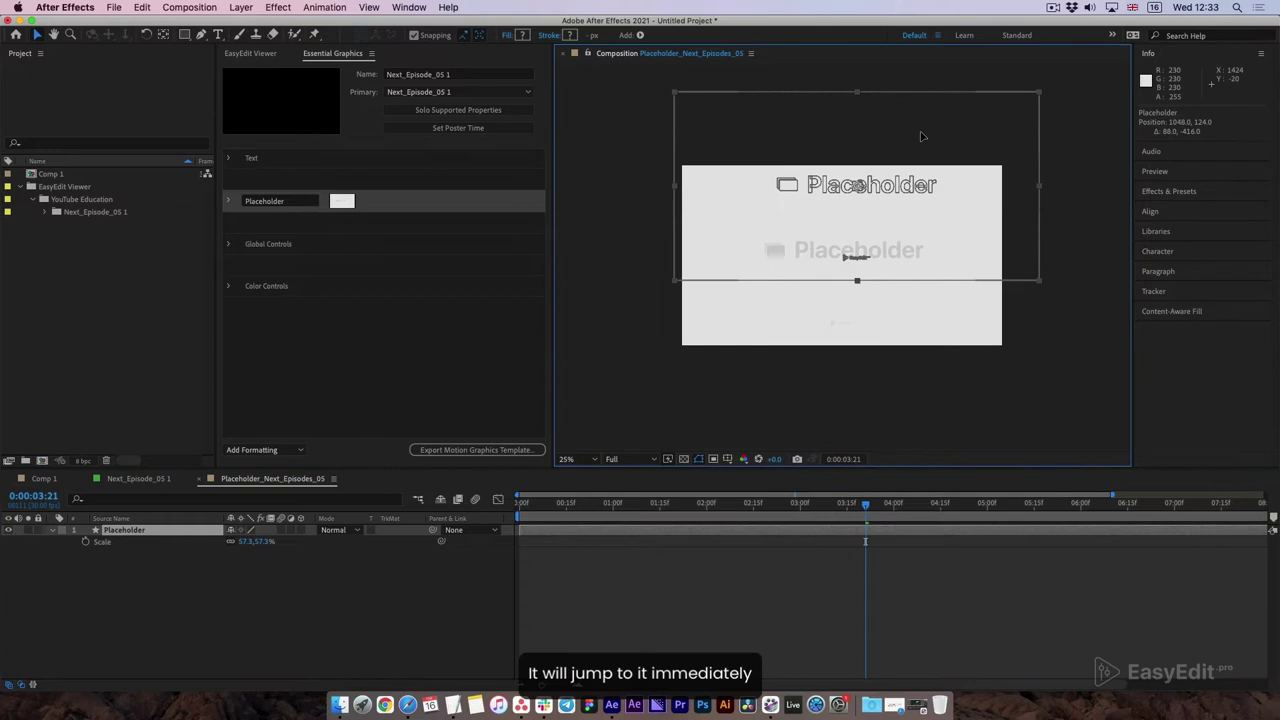
key("Delete")
- Import coast1.mp4, place it in the Placeholder comp scaled to fill, and preview it
left_click(340, 706)
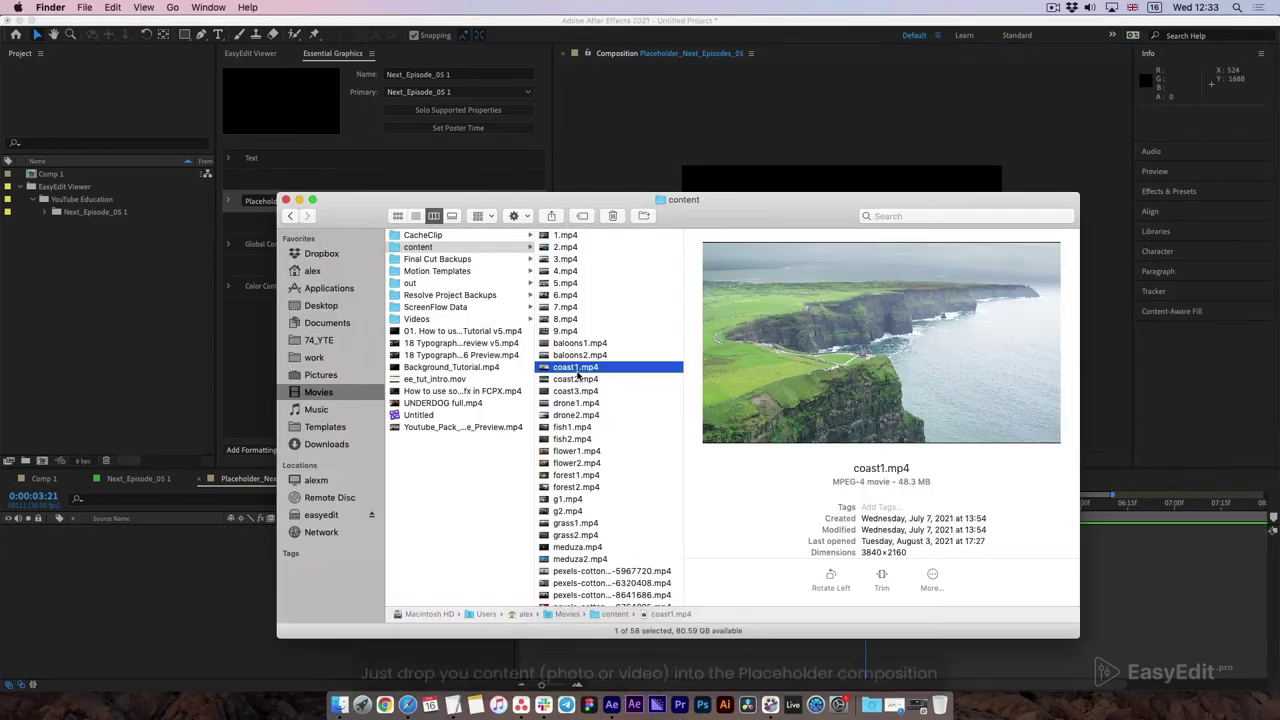
left_click_drag(578, 367, 158, 298)
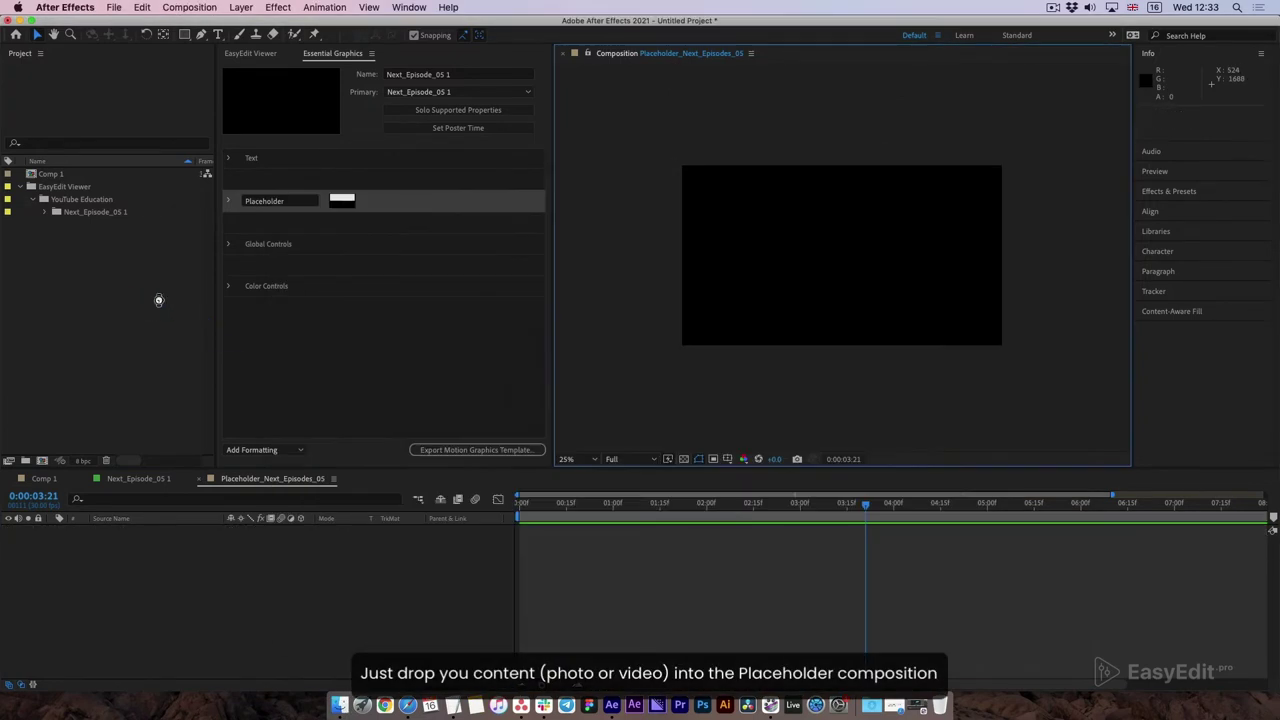
left_click_drag(62, 177, 183, 612)
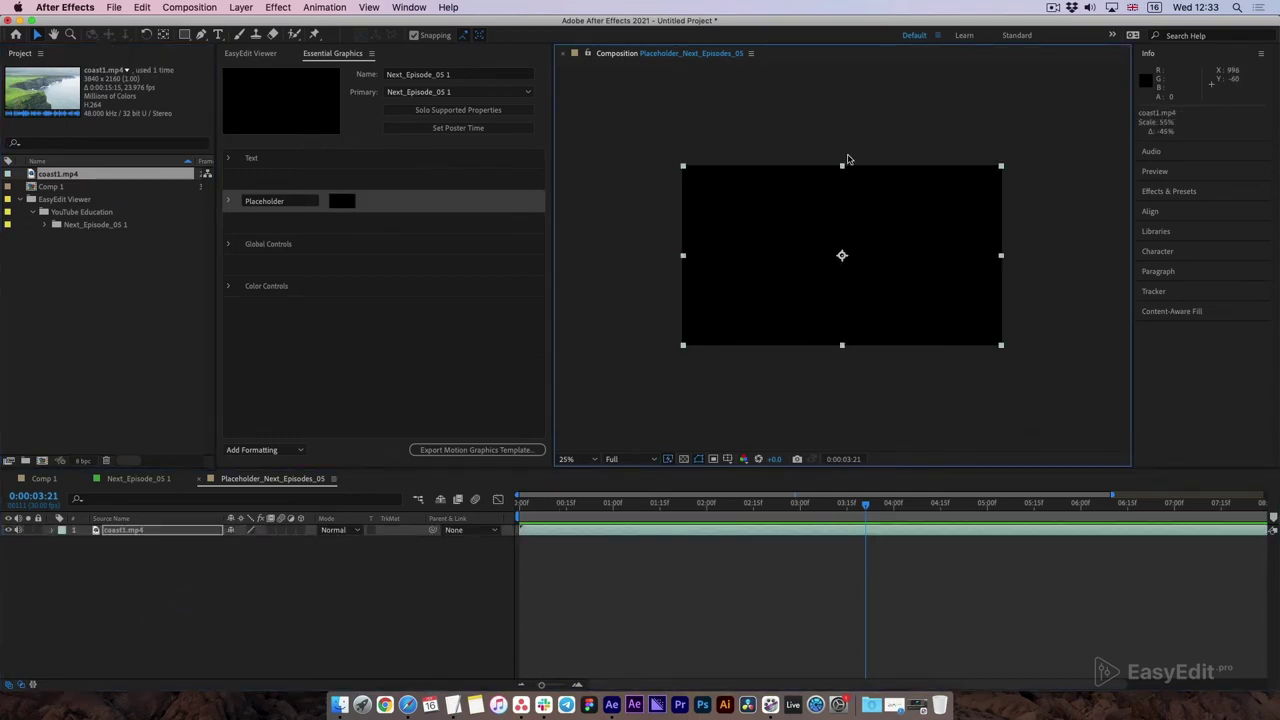
left_click_drag(841, 80, 842, 152)
left_click(524, 503)
key("space")
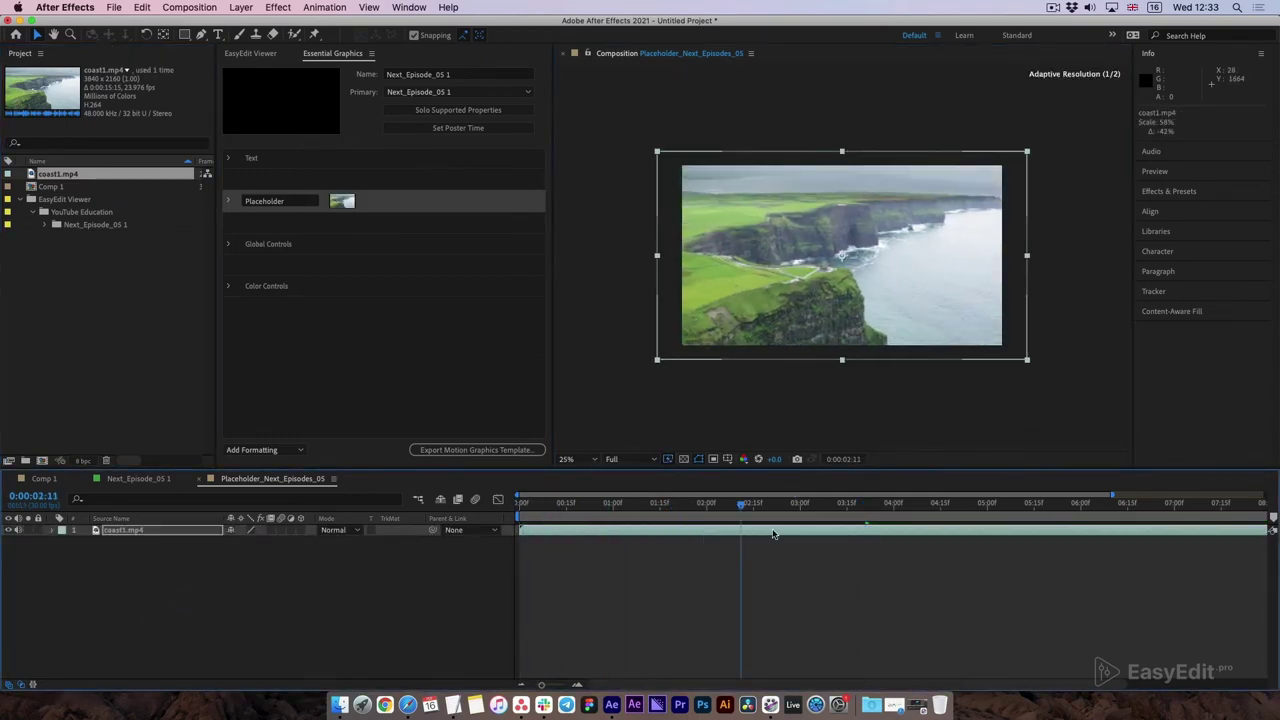
- Return to the Next_Episode_05 1 composition and preview the scene from the start
left_click(124, 479)
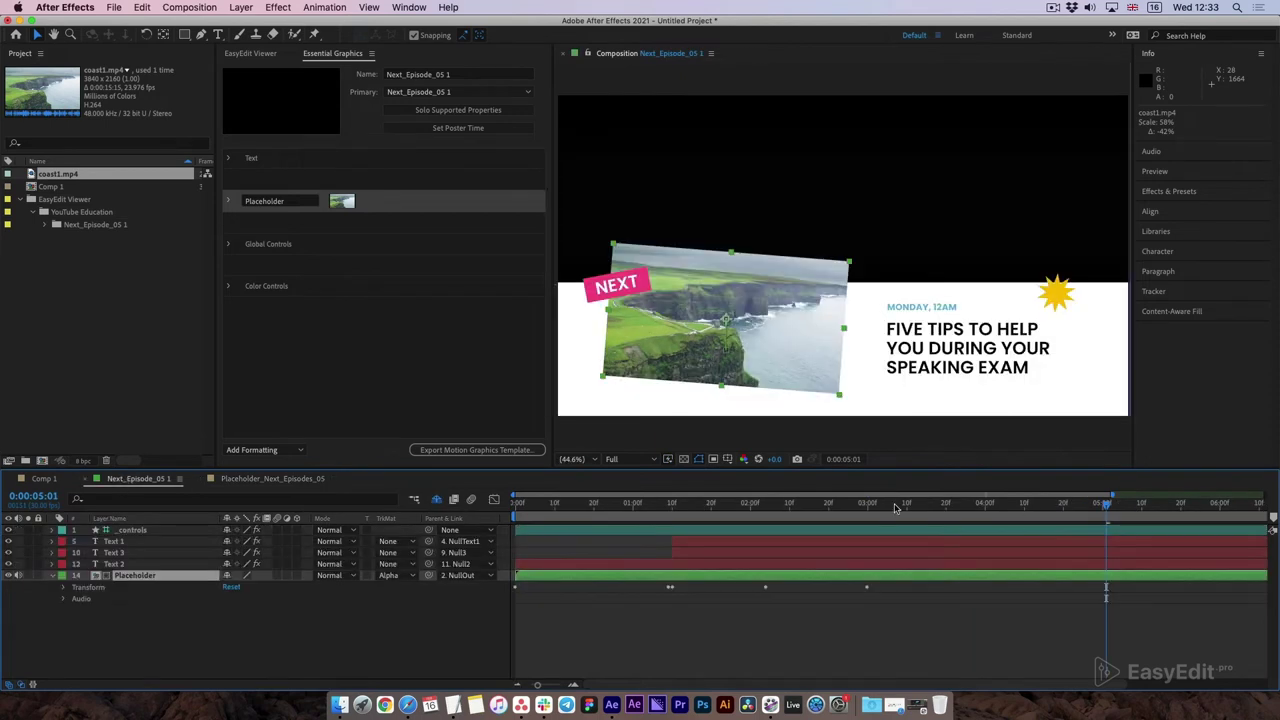
key("Home")
key("space")
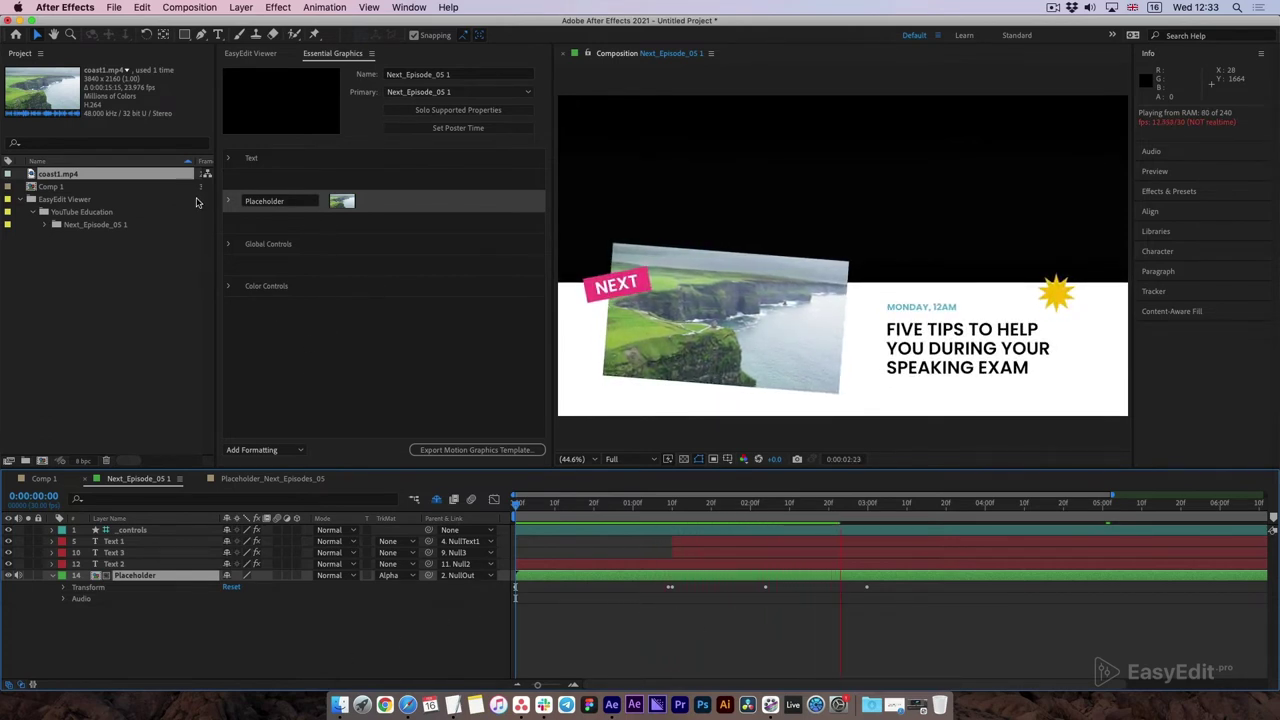
- Edit the Text 1 field in Essential Graphics from NEXT to NEXT EPISODE
left_click(229, 158)
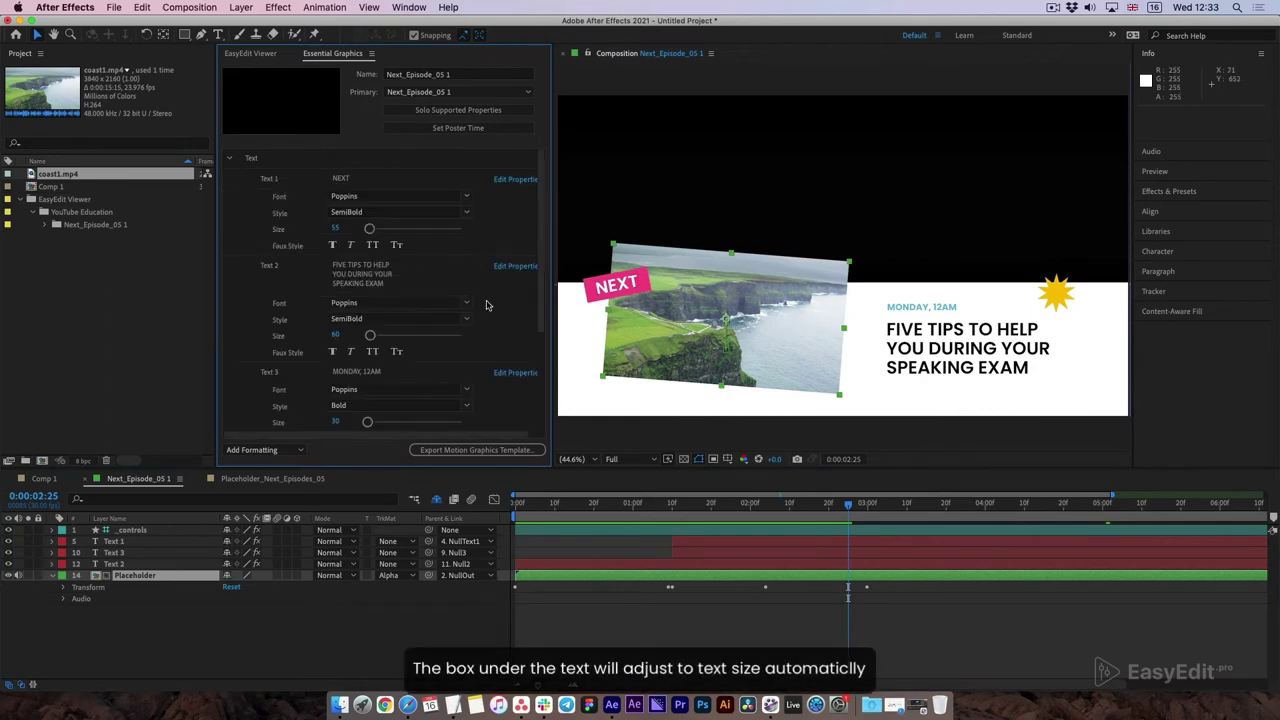
left_click(348, 178)
type("EPIS")
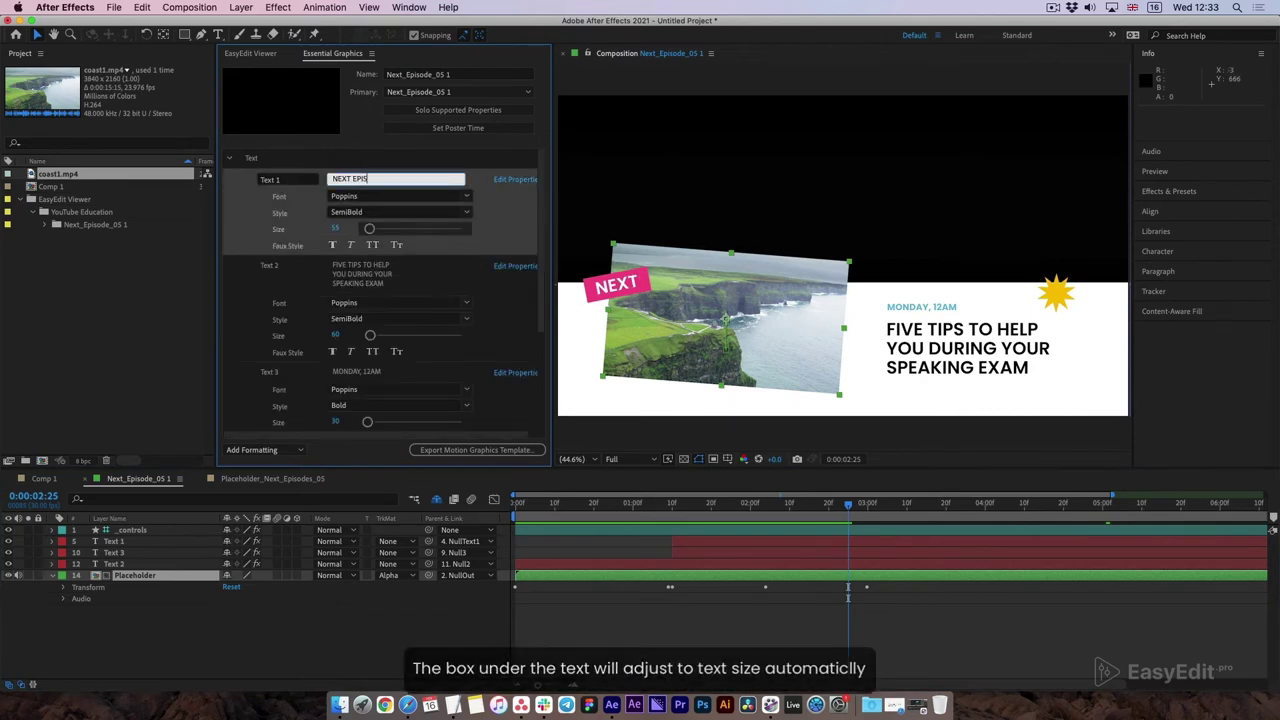
type("ODES")
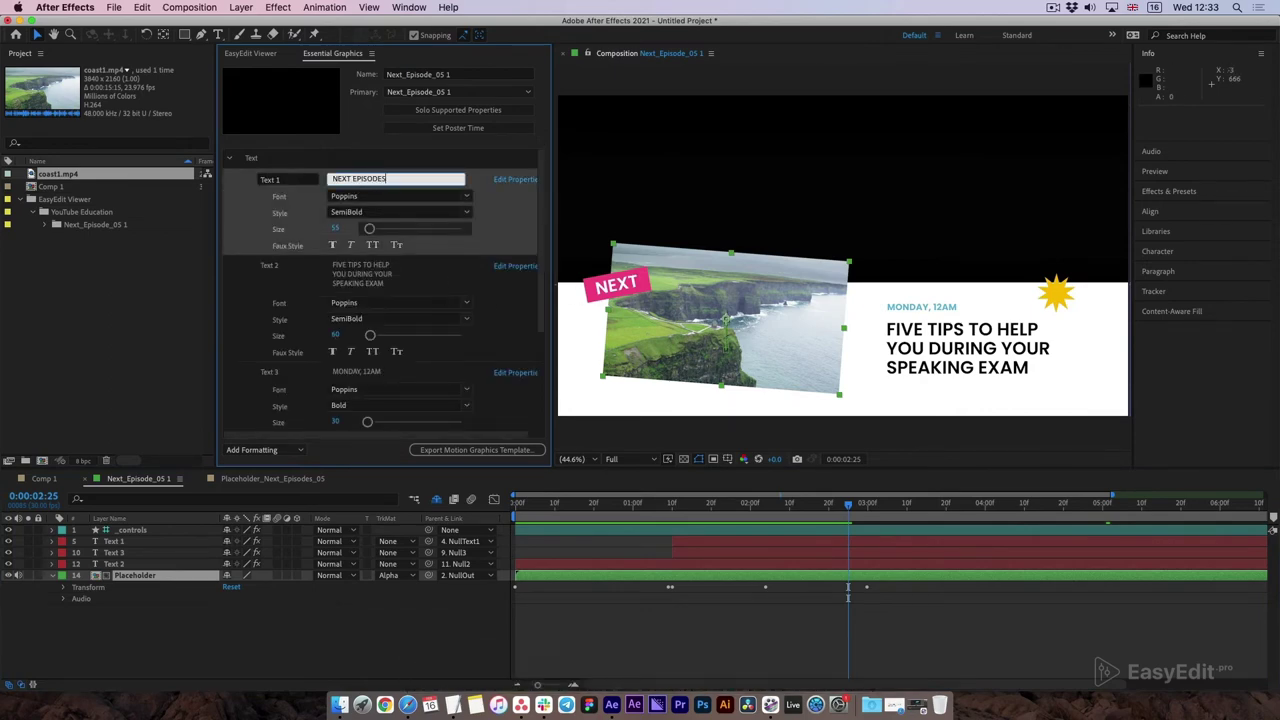
key("Return")
- Enlarge and shift the NEXT EPISODE tag and enlarge the star element
left_click(614, 631)
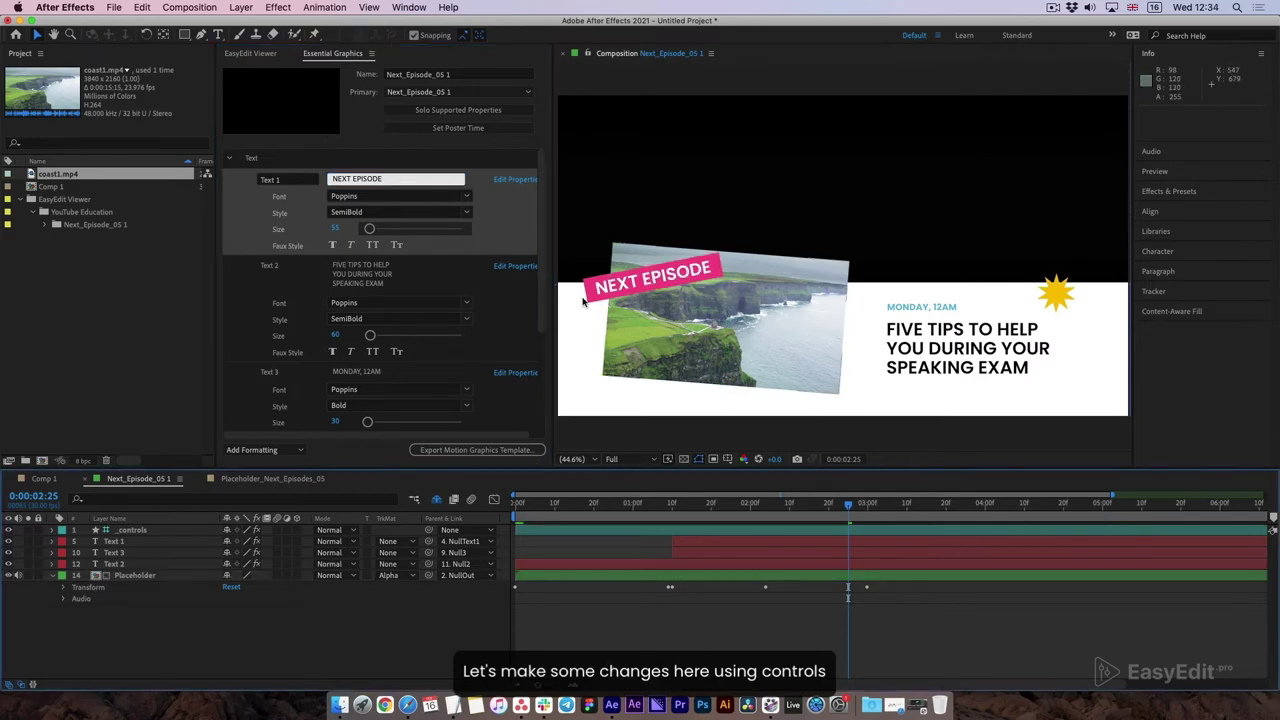
scroll(541, 178, "down", 5)
scroll(406, 357, "down", 1)
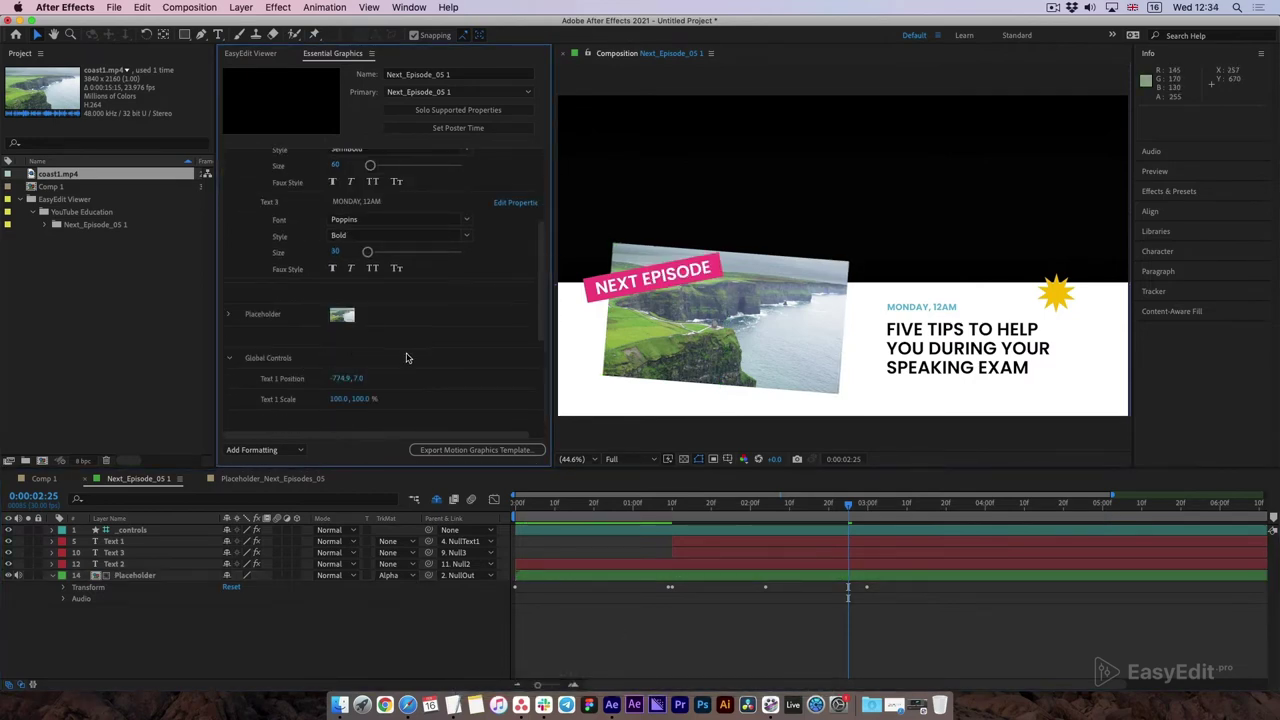
mouse_move(340, 379)
left_mouse_down()
mouse_move(325, 383)
mouse_move(372, 379)
mouse_move(362, 399)
left_mouse_up()
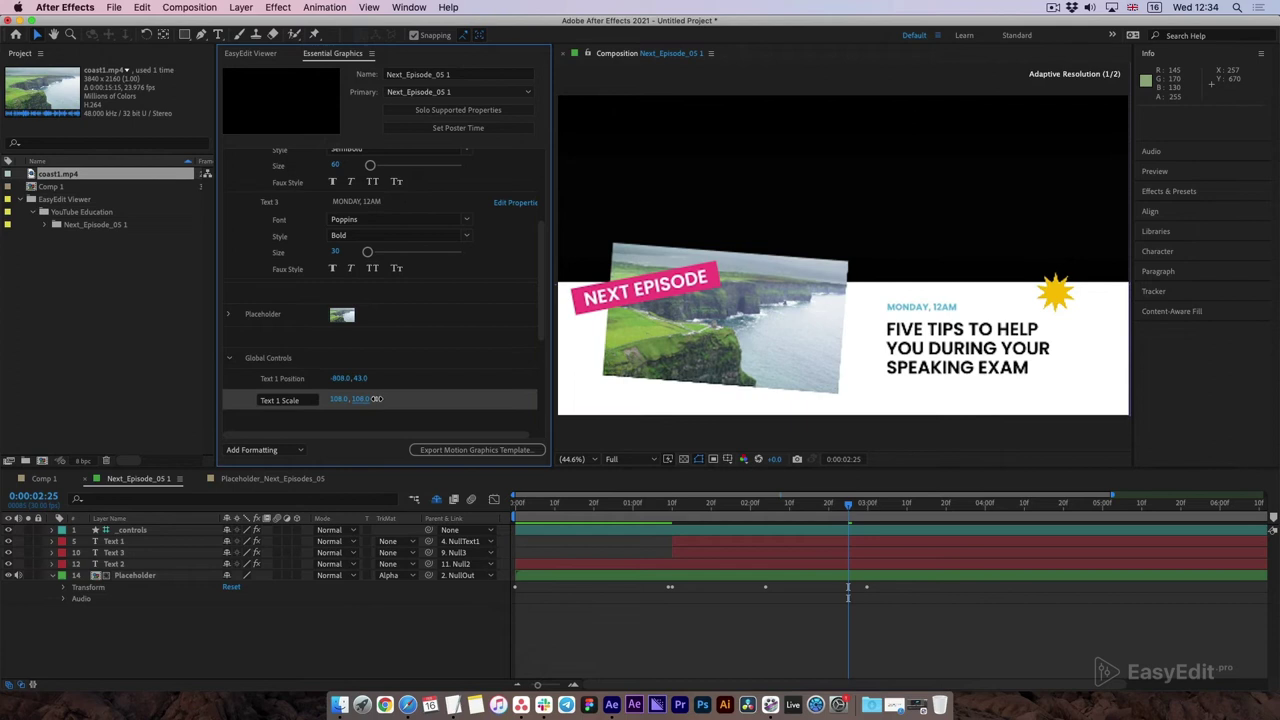
scroll(464, 329, "down", 5)
mouse_move(338, 357)
left_mouse_down()
mouse_move(398, 373)
mouse_move(545, 318)
left_mouse_up()
- In Color Controls, make the star green and the background light cyan
left_click(230, 420)
scroll(404, 367, "down", 3)
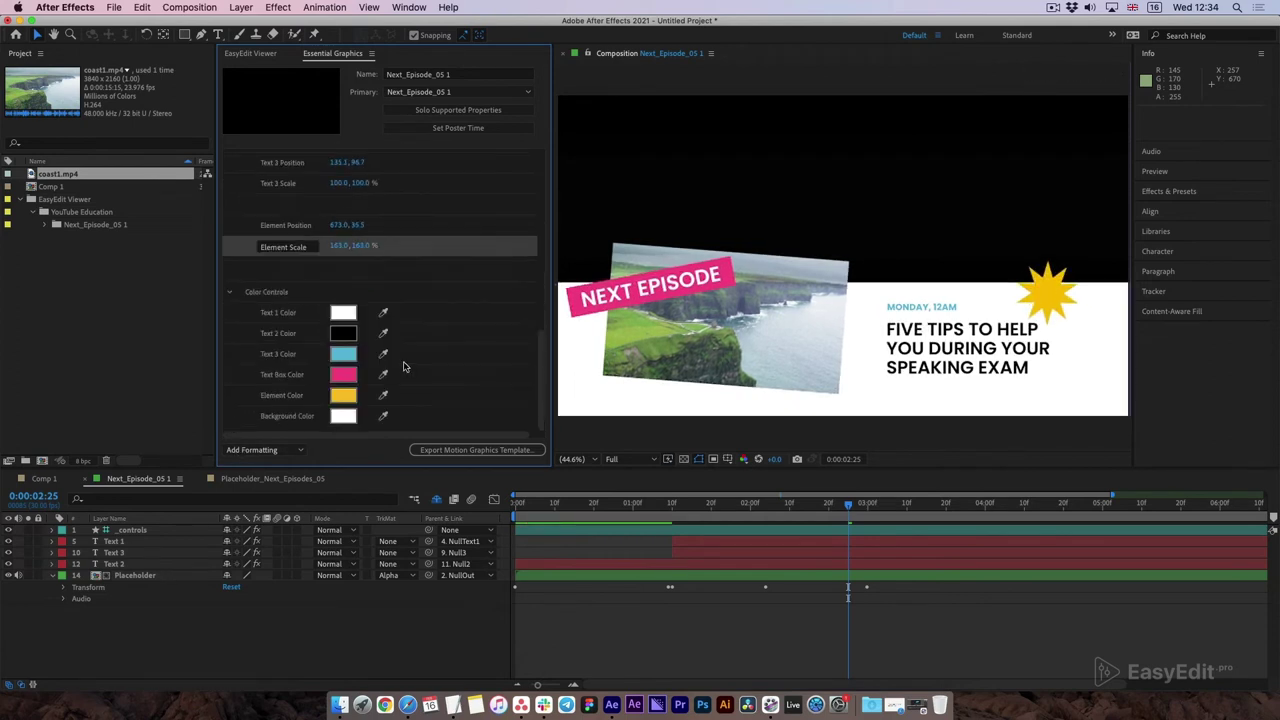
left_click(343, 396)
left_click_drag(693, 470, 693, 505)
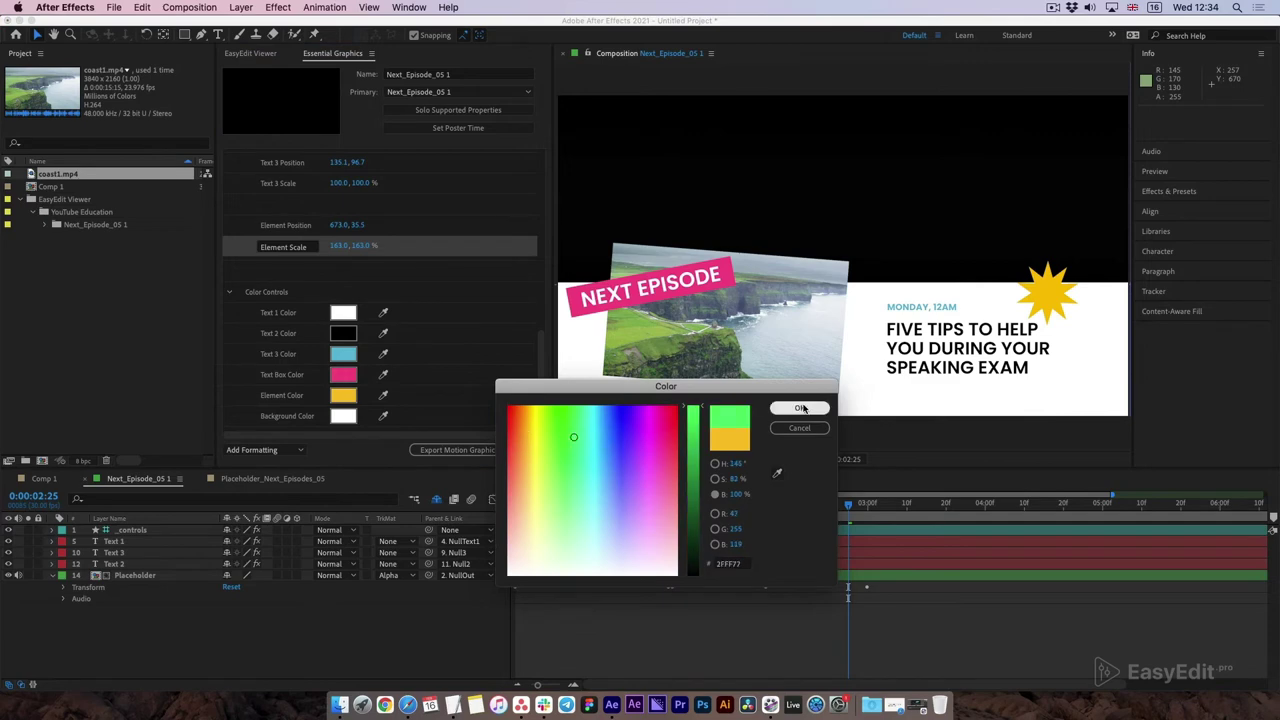
left_click(803, 408)
left_click(344, 421)
left_click(596, 540)
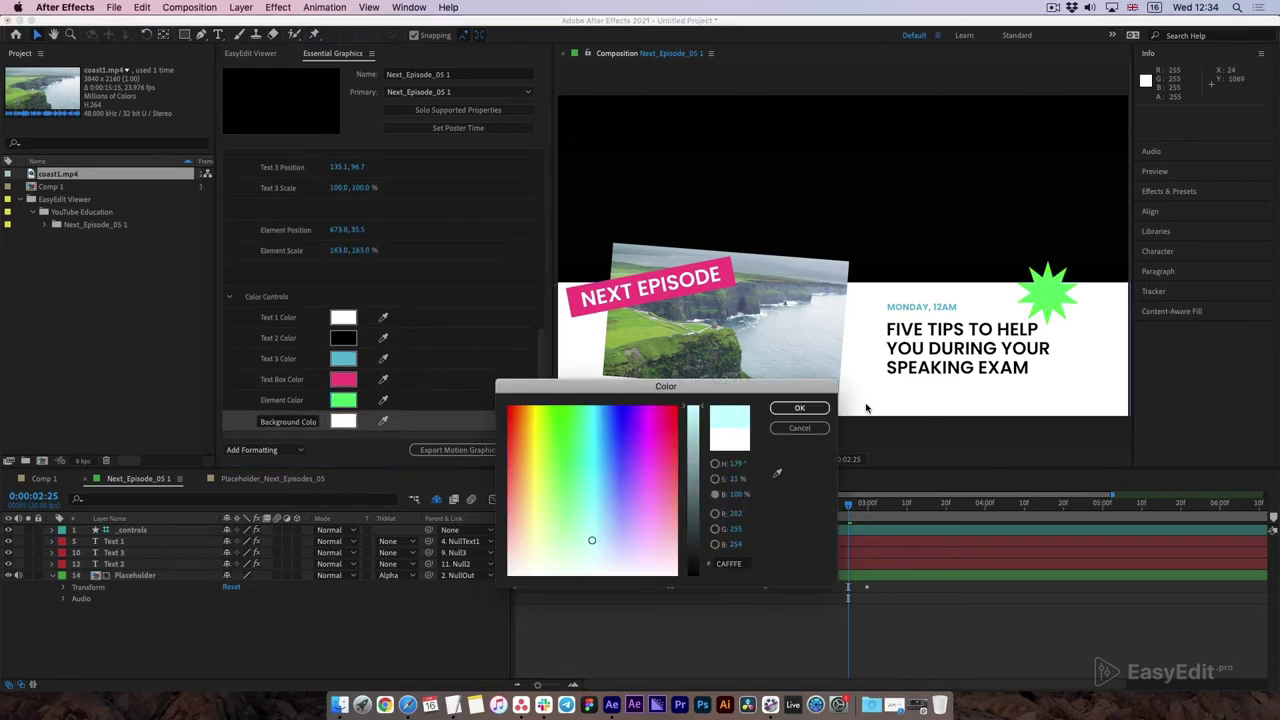
left_click(801, 407)
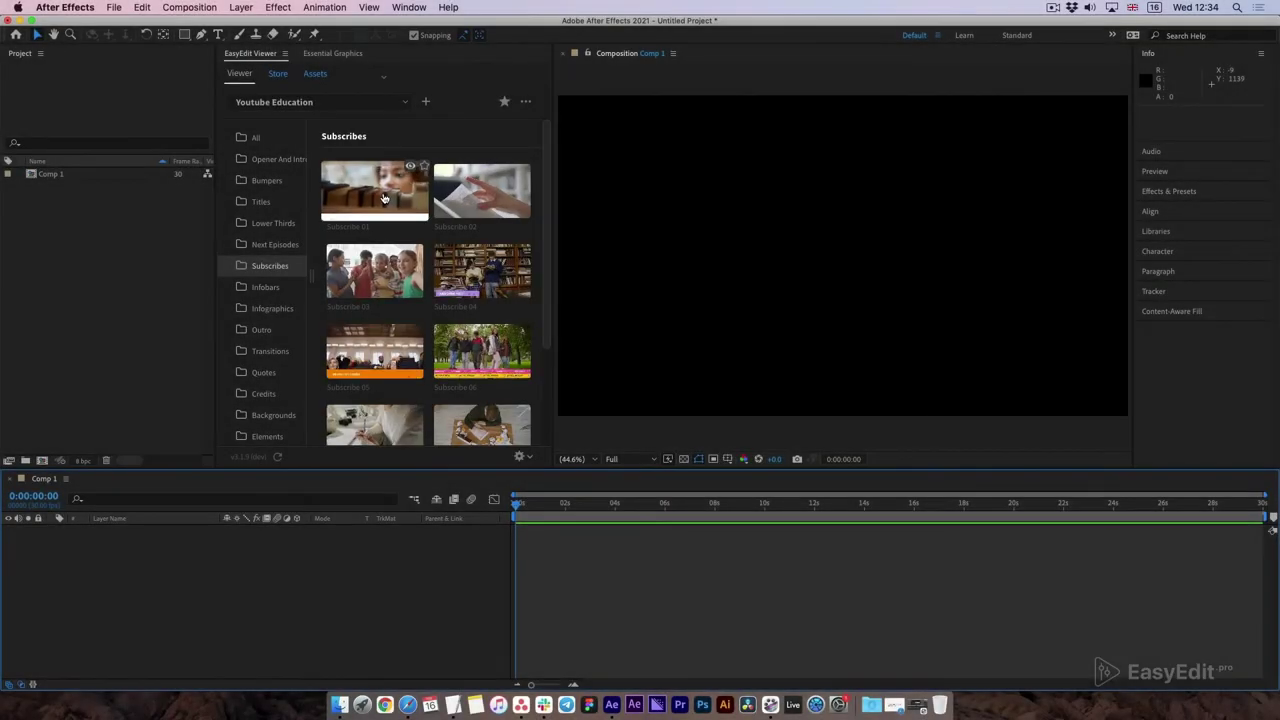
- Load Subscribe 01 into Comp 1, extend its Out marker, and inspect the social bar at 100%
left_click(368, 214)
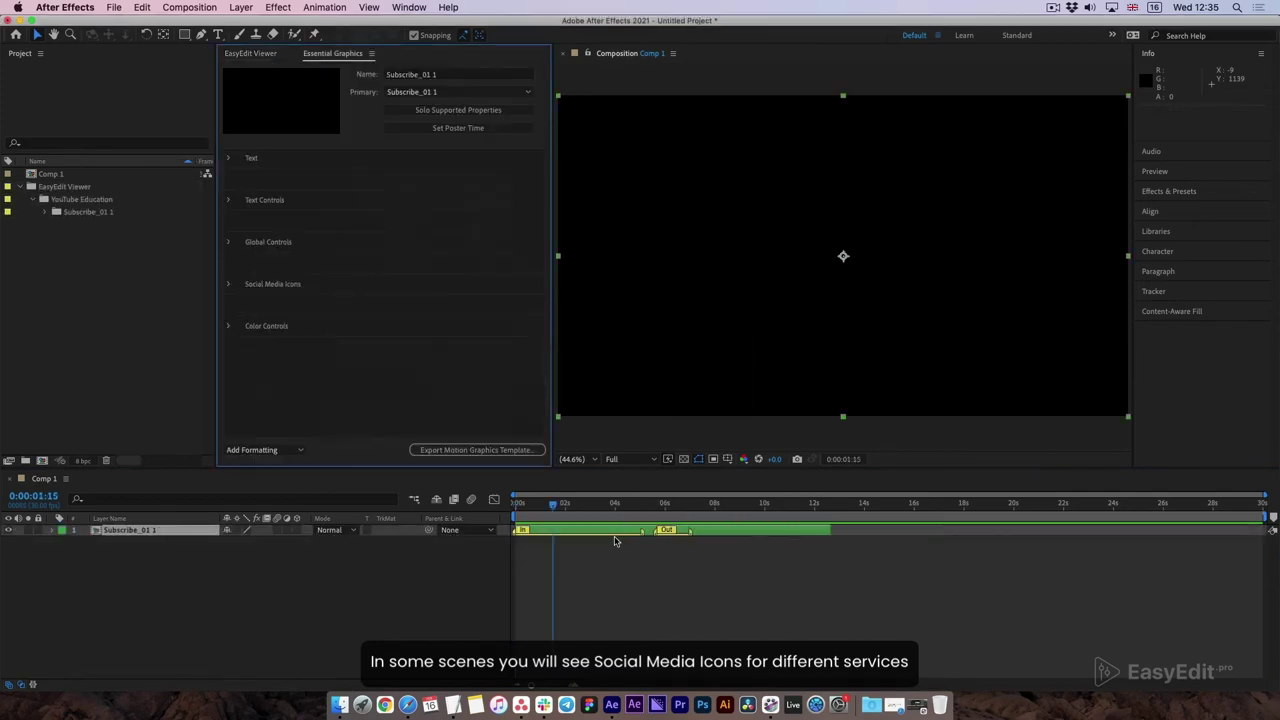
left_click_drag(667, 530, 750, 530)
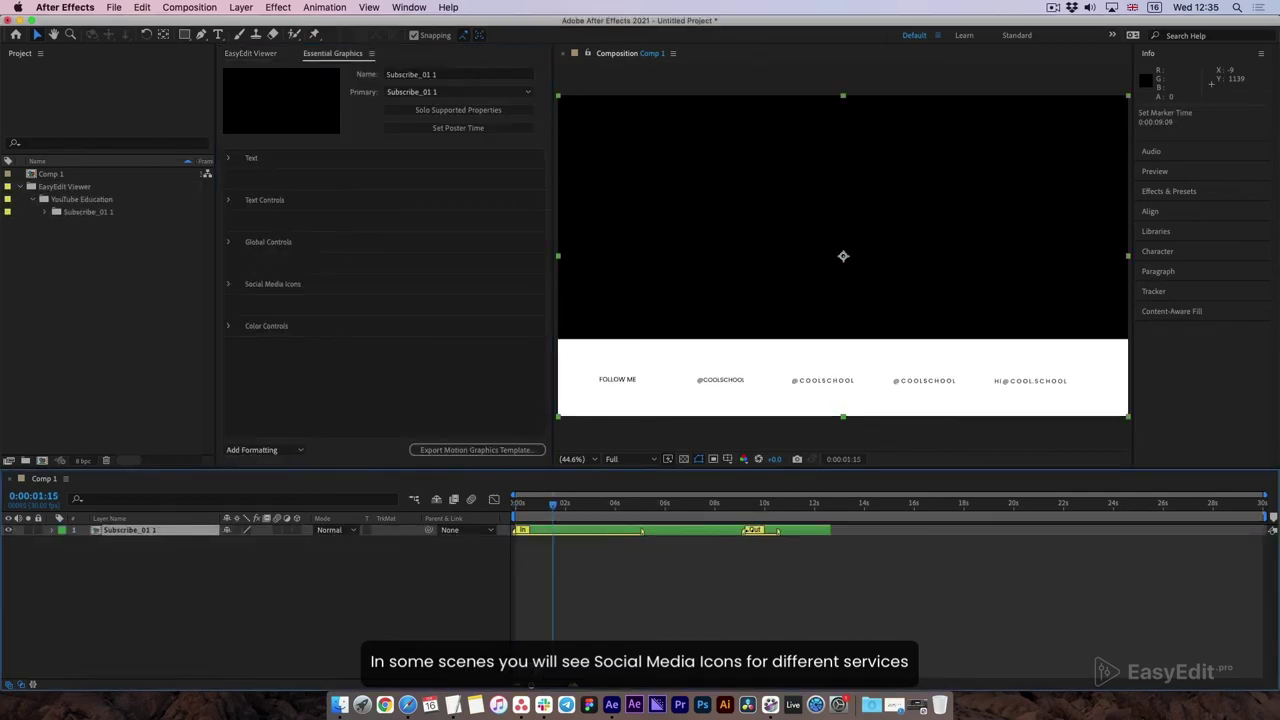
left_click_drag(557, 507, 608, 503)
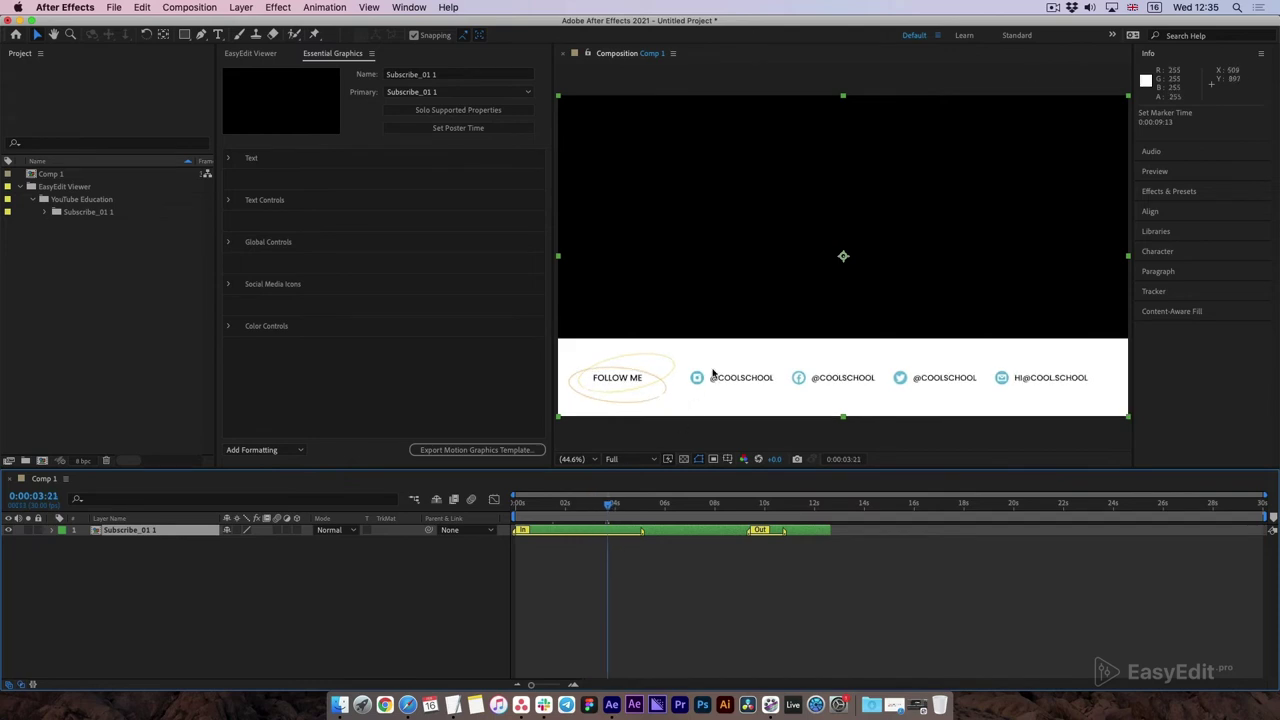
key("slash")
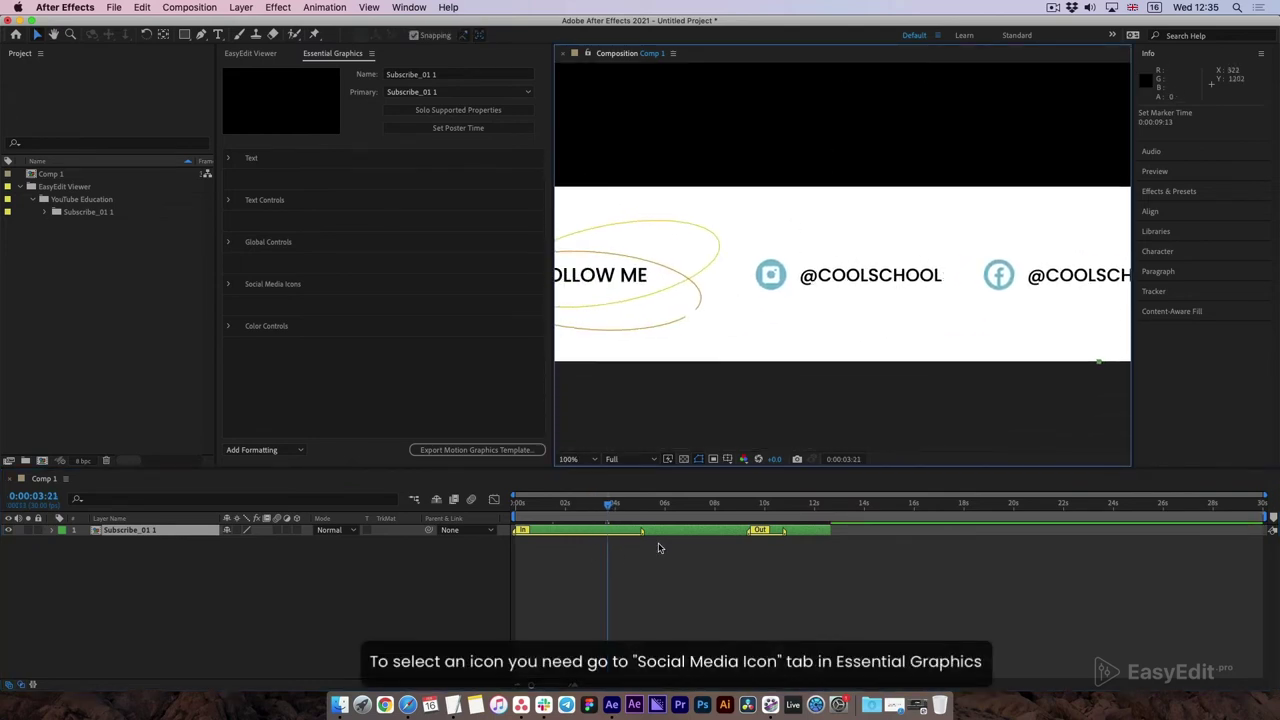
left_click_drag(723, 323, 797, 369)
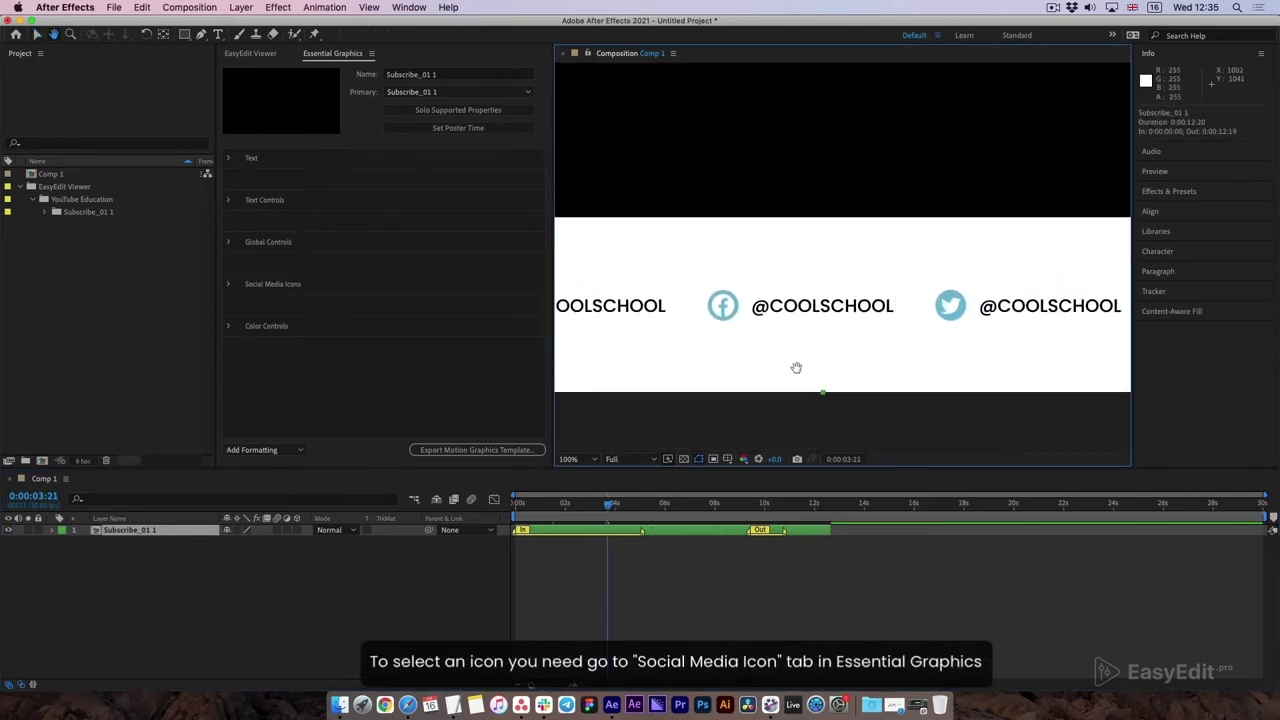
left_click_drag(876, 354, 896, 354)
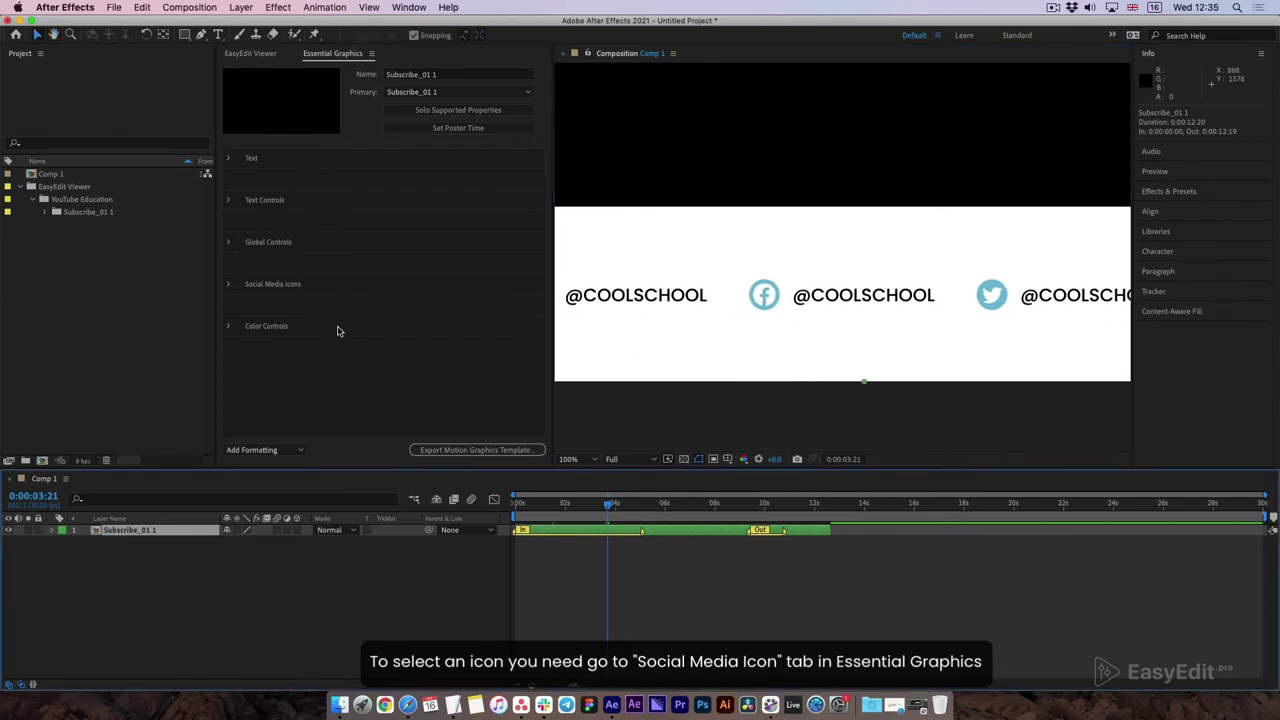
- Set the three social icons to TikTok, Behance and Telegram
left_click(228, 285)
scroll(471, 216, "down", 5)
scroll(471, 216, "down", 1)
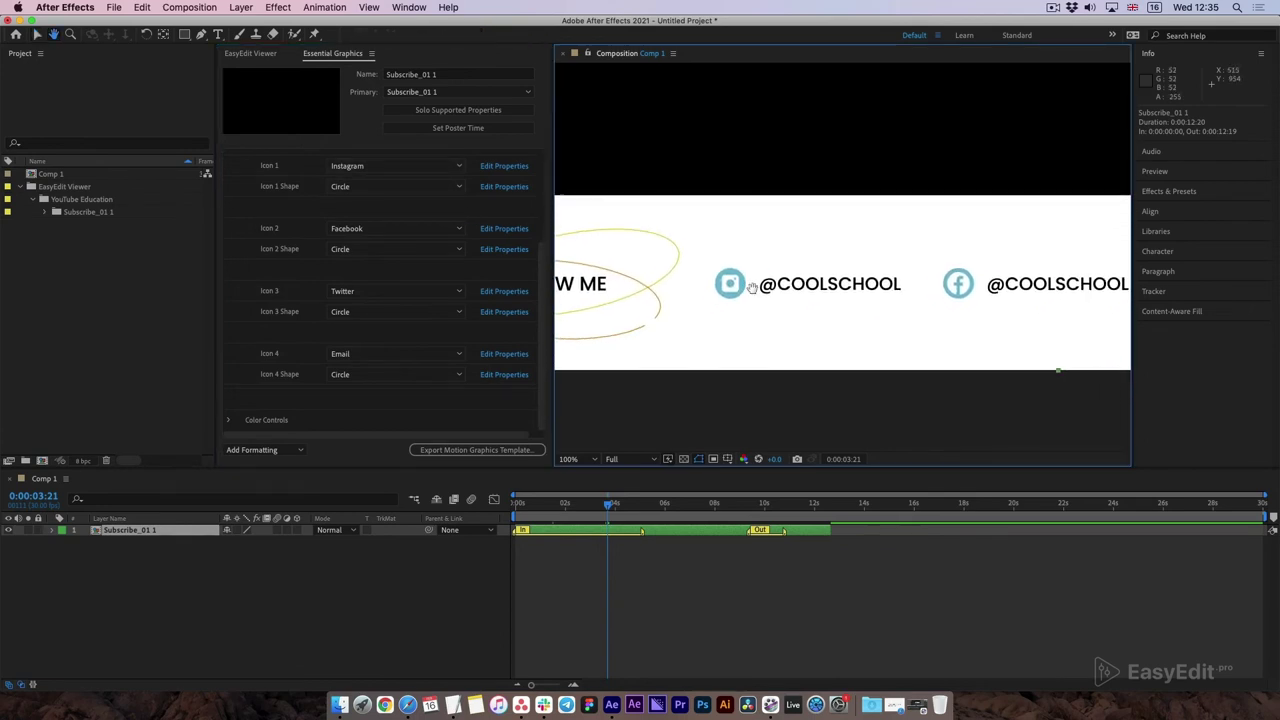
left_click(396, 166)
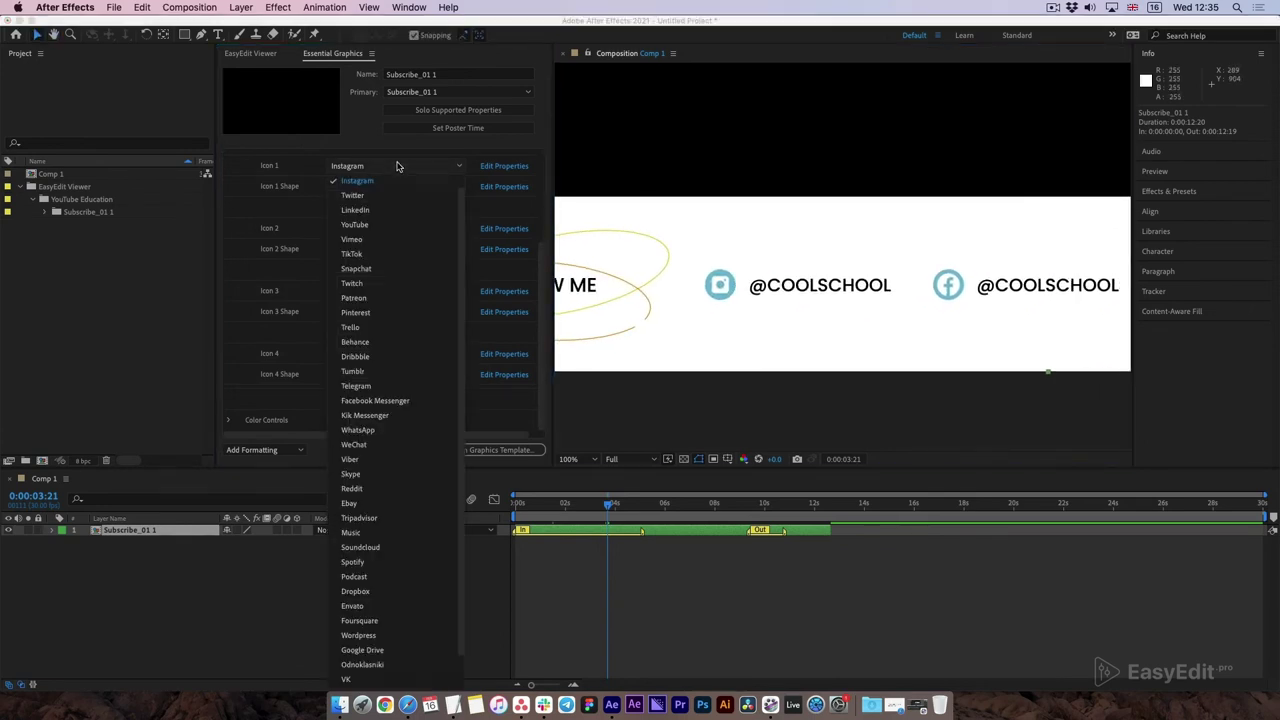
left_click(354, 254)
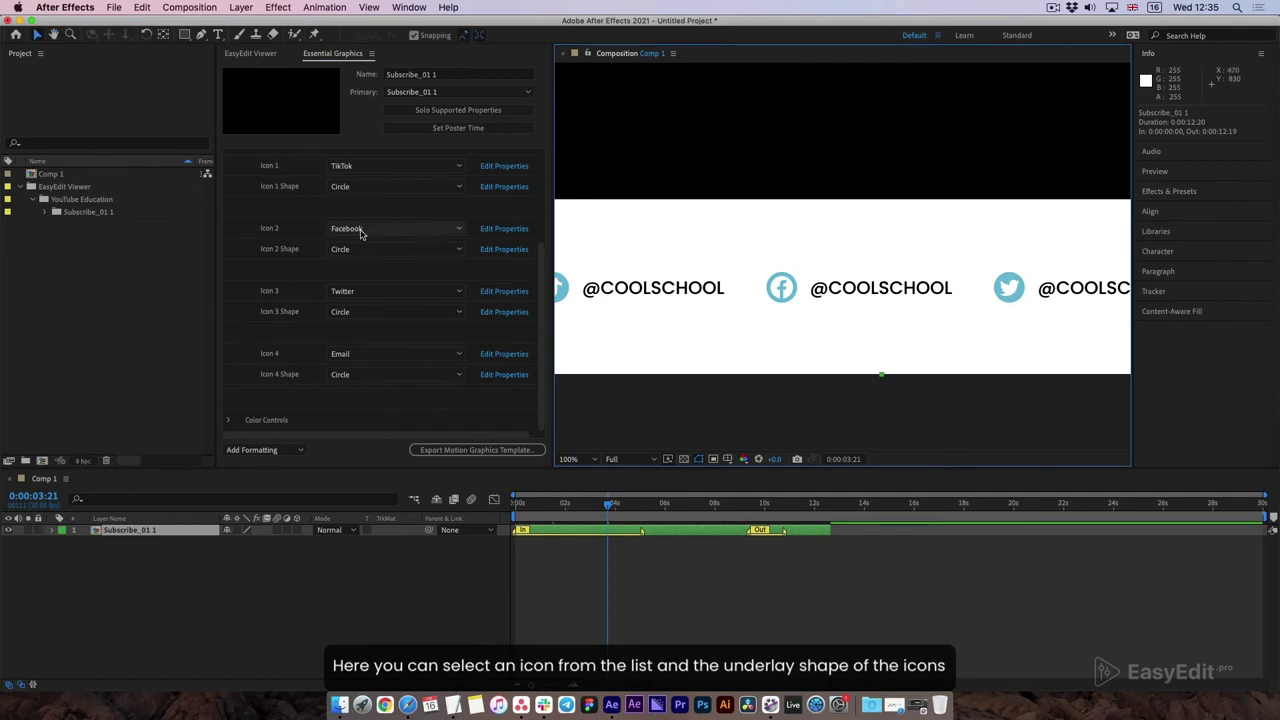
left_click(363, 232)
left_click(360, 420)
left_click(390, 292)
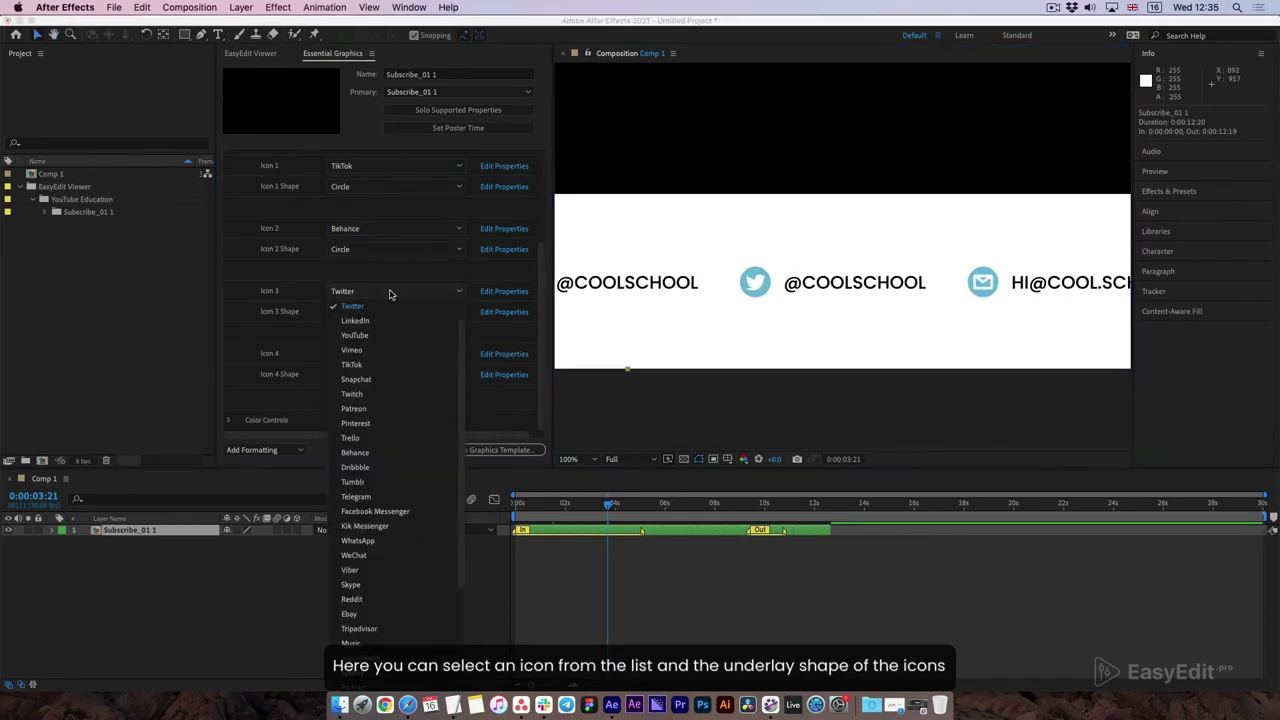
left_click(357, 496)
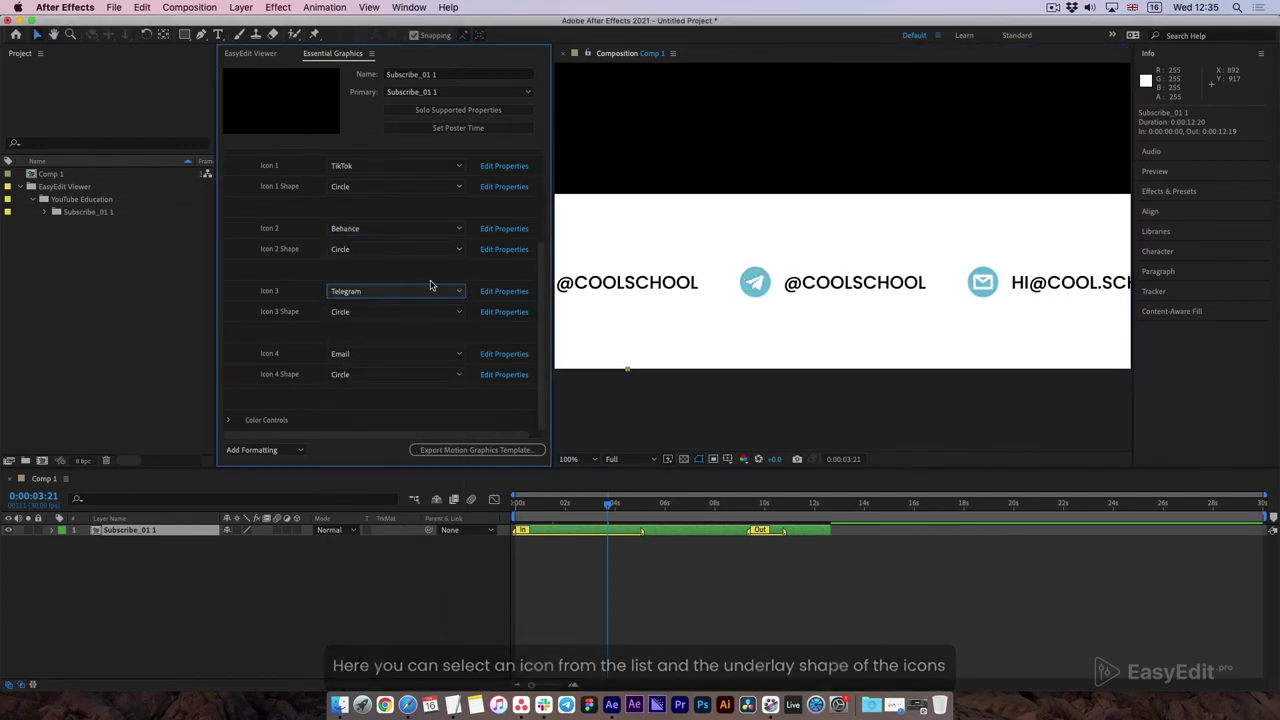
- Give the TikTok icon a square underlay and the Telegram icon a rounded-square underlay
left_click(652, 265)
left_click(451, 192)
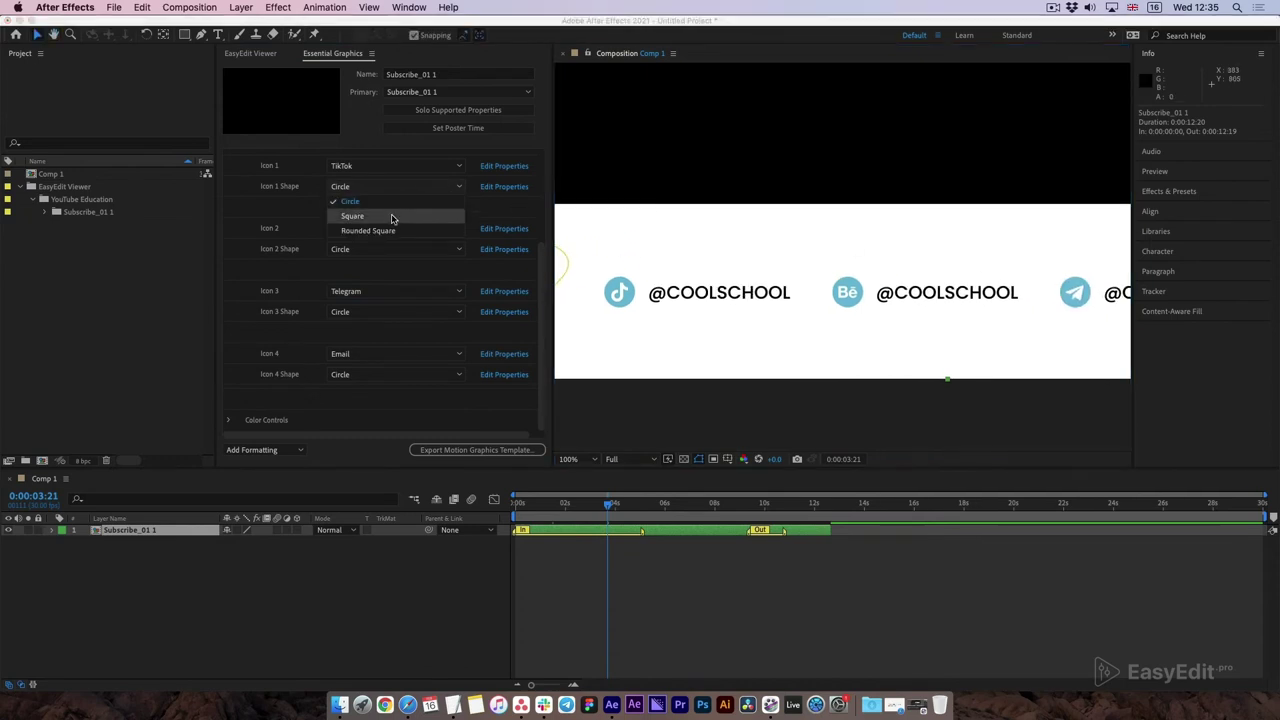
left_click(391, 219)
left_click(395, 311)
left_click(365, 353)
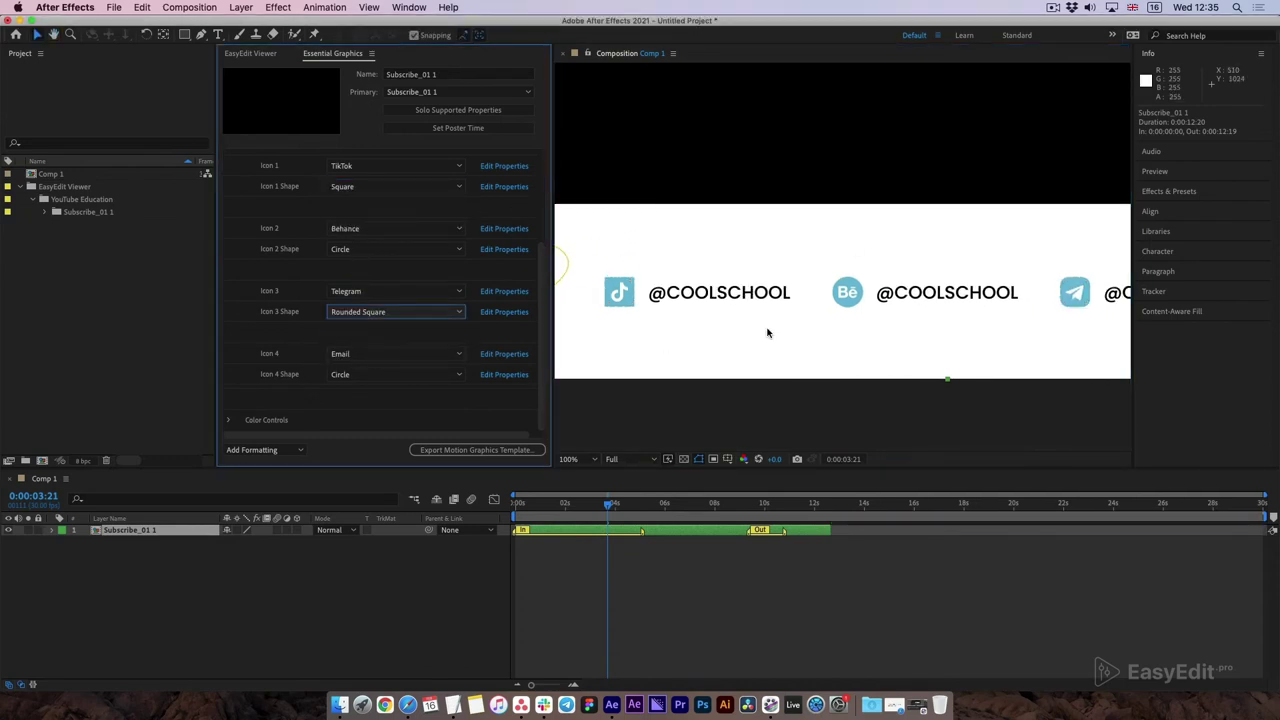
left_click(1054, 304)
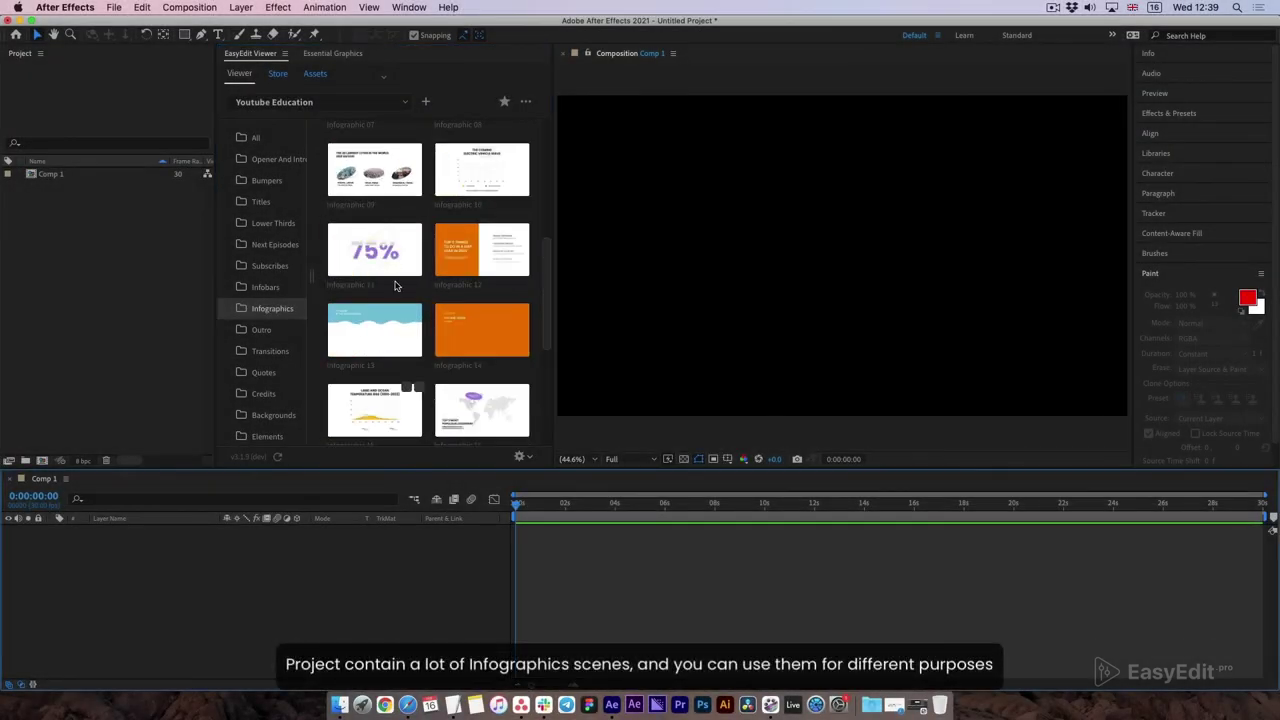
- Import Infographic 11, scrub to its finished frame, and lower Percent Value from 86 to 41
left_click(401, 261)
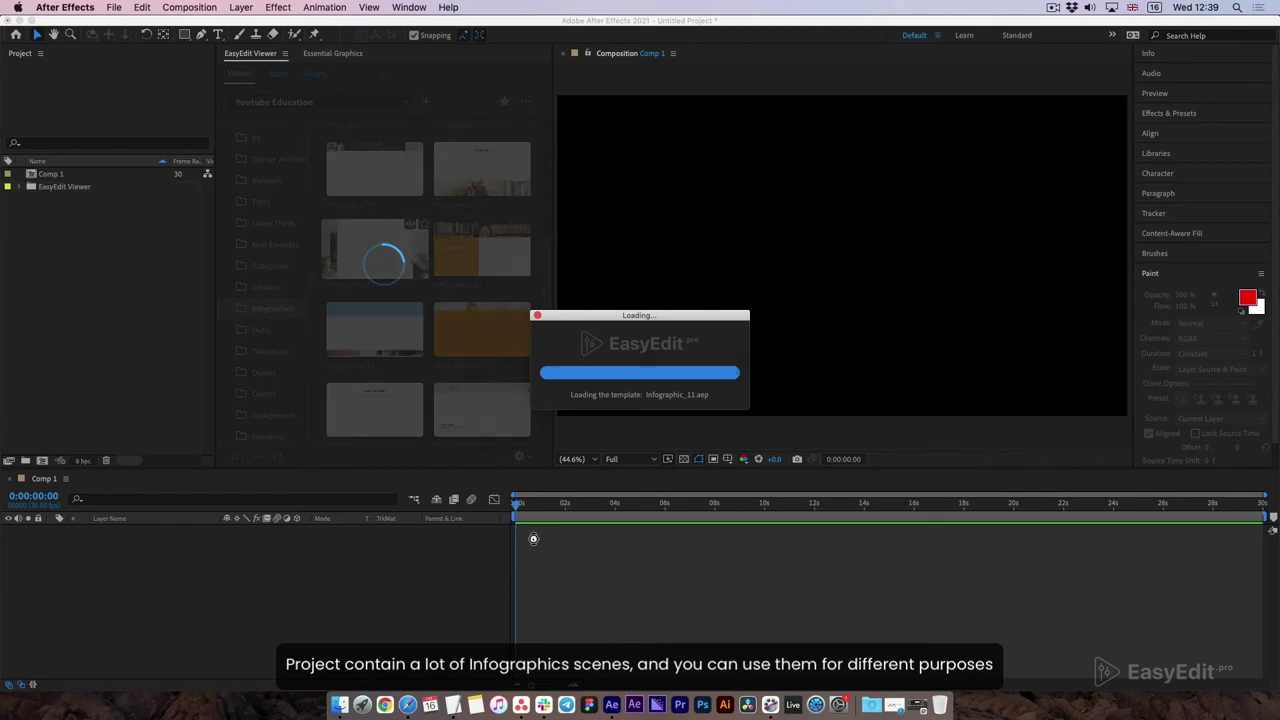
left_click_drag(570, 511, 818, 531)
left_click_drag(755, 500, 810, 503)
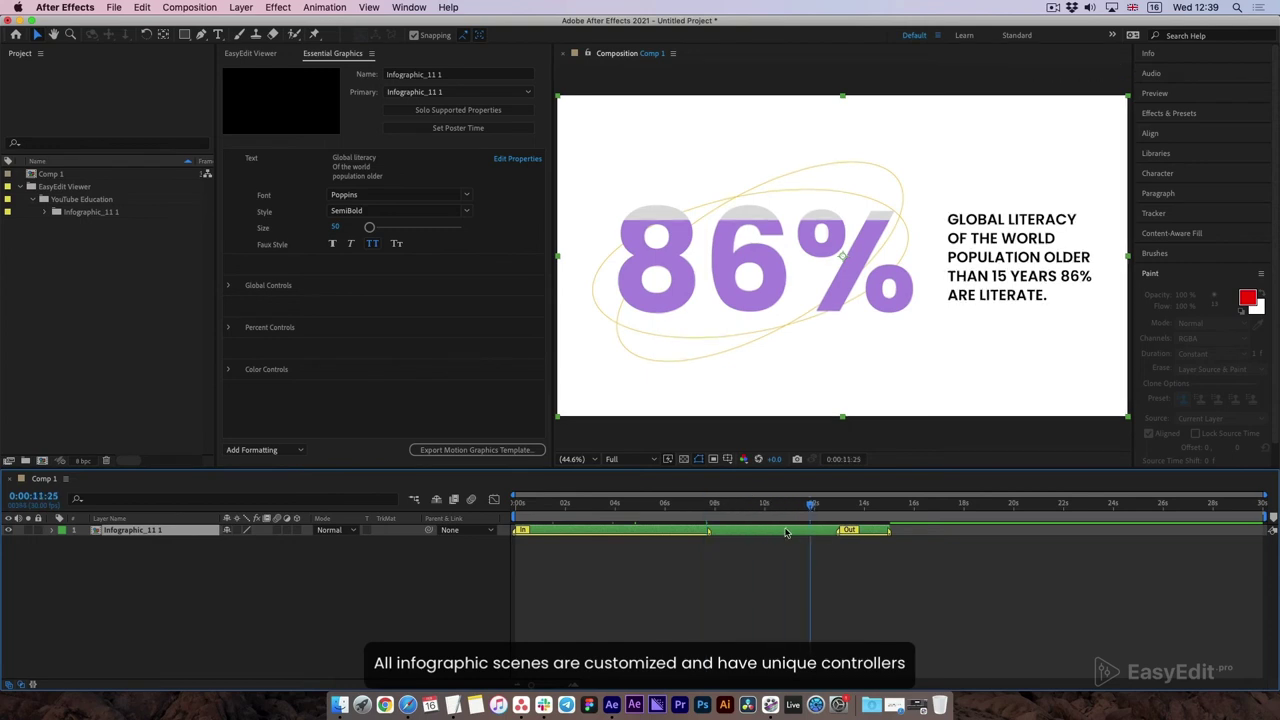
left_click(230, 328)
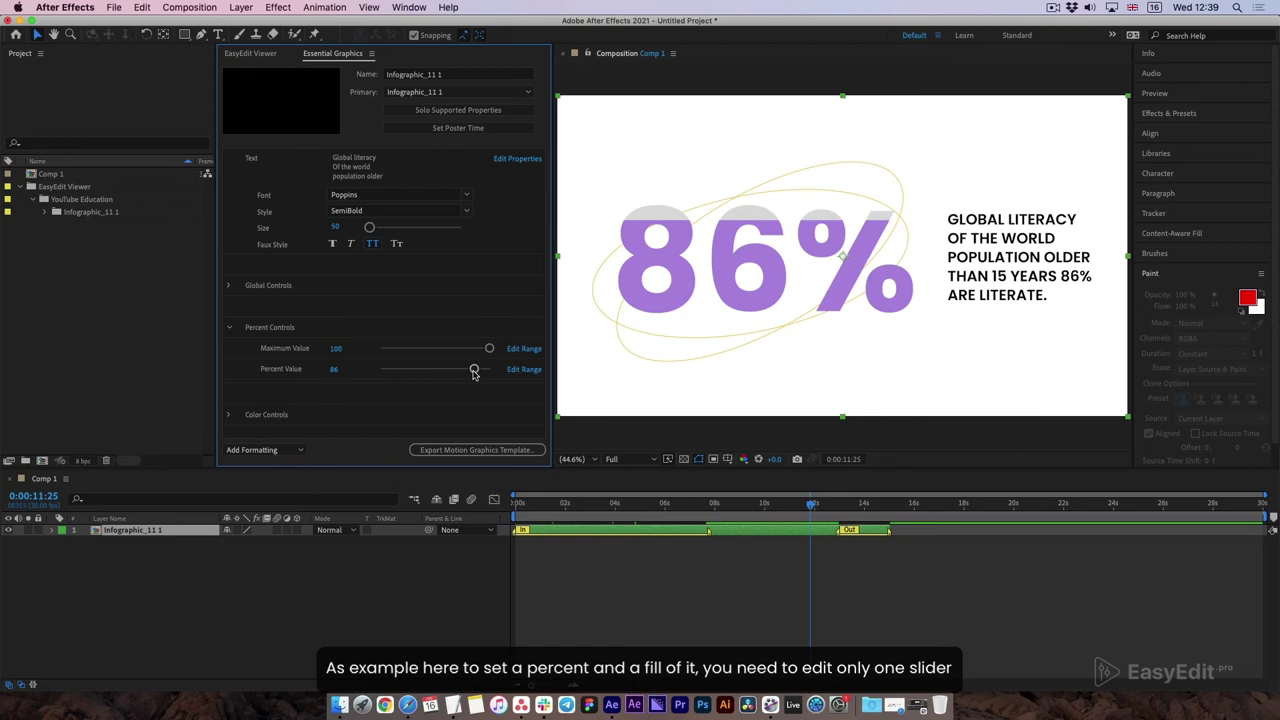
left_click_drag(474, 370, 425, 376)
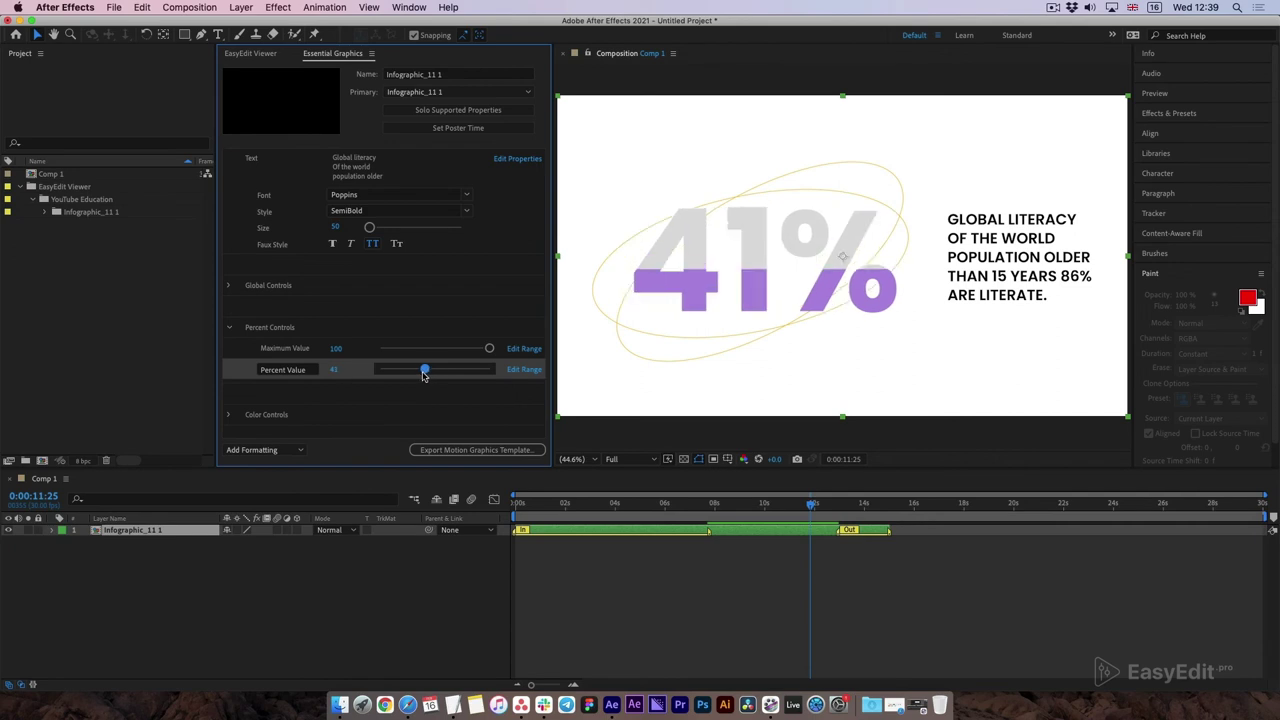
- Import the Infographic 12 checklist and place it after the percentage scene in the timeline
left_click(249, 54)
scroll(500, 300, "down", 3)
scroll(500, 300, "down", 3)
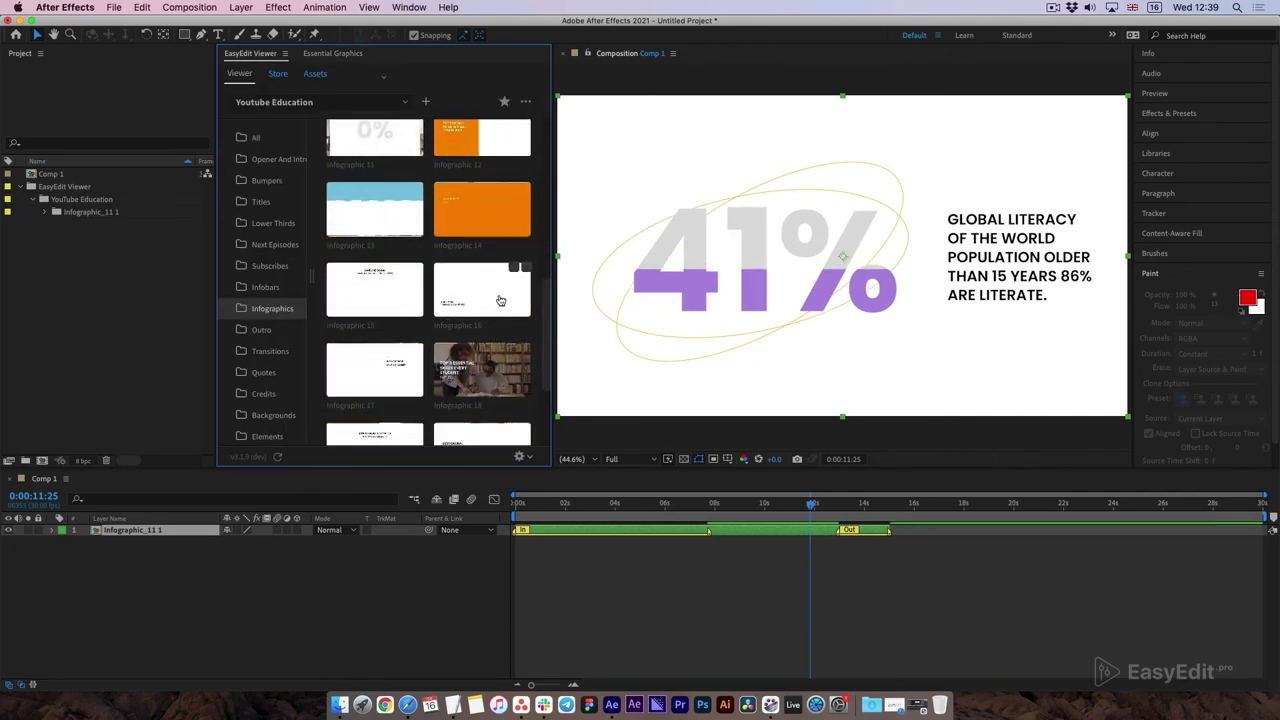
scroll(500, 298, "down", 1)
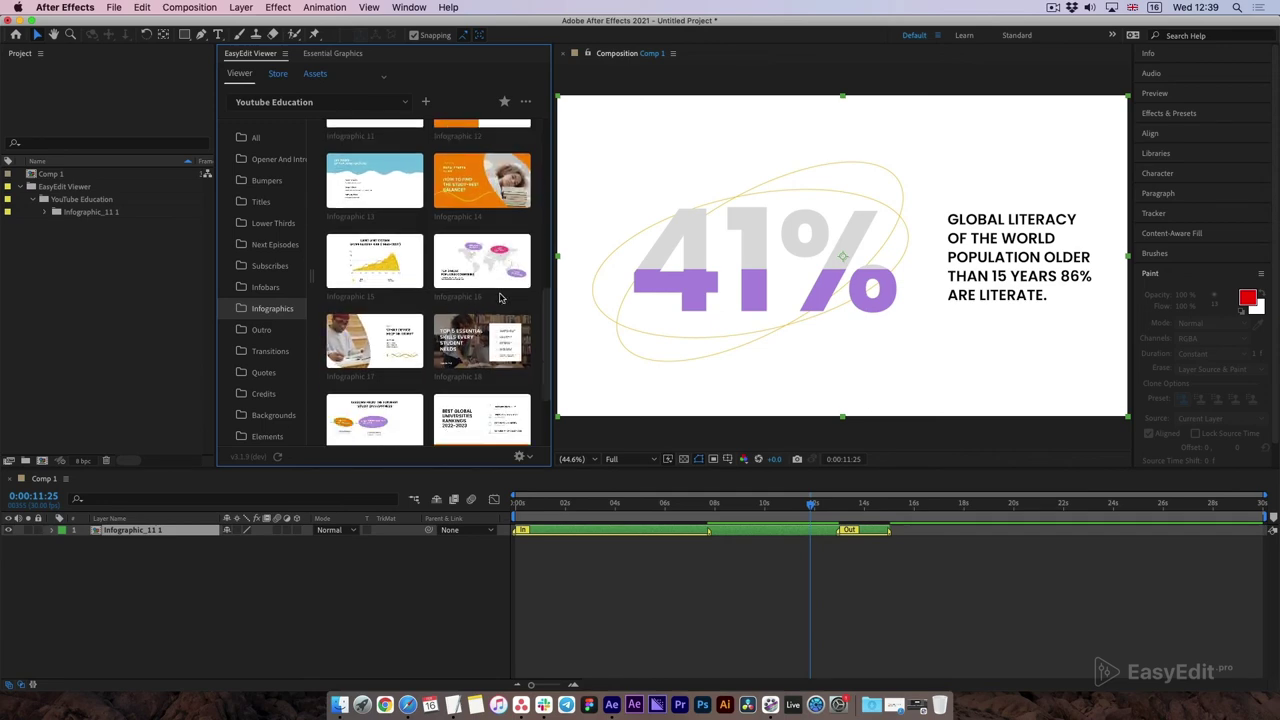
scroll(499, 298, "up", 3)
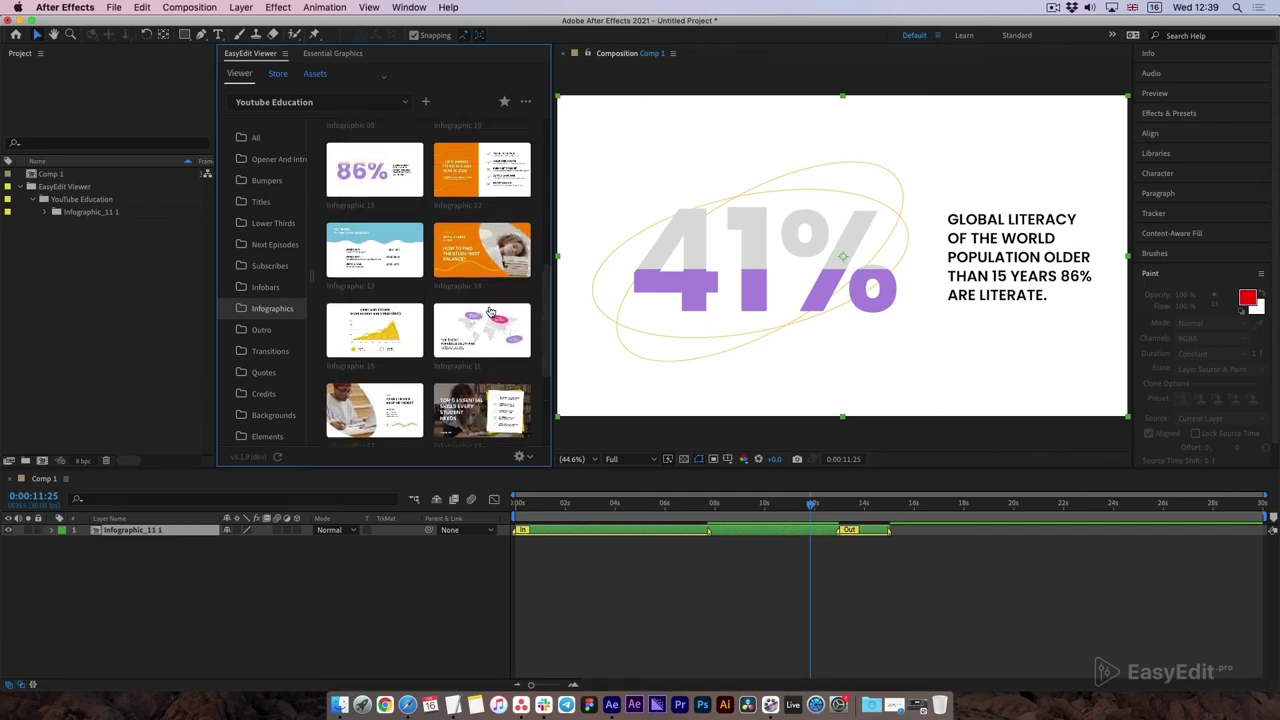
left_click(500, 190)
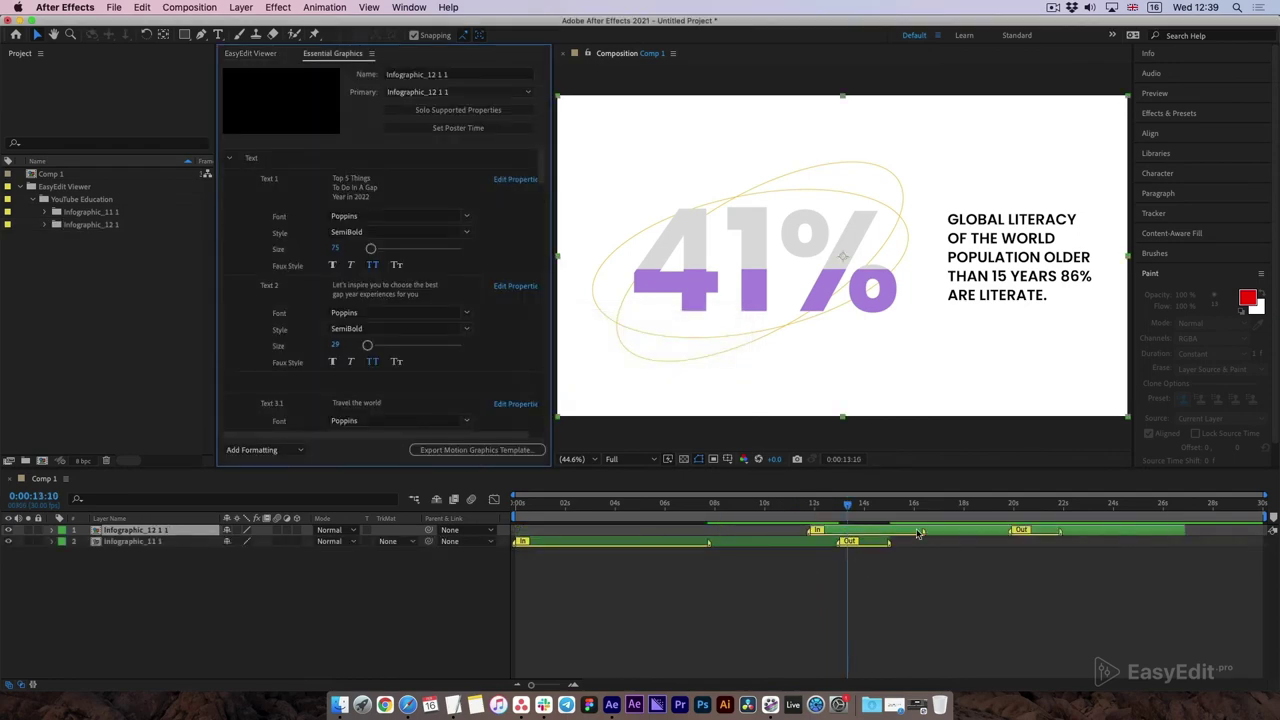
left_click_drag(918, 533, 1006, 531)
left_click_drag(899, 507, 1077, 533)
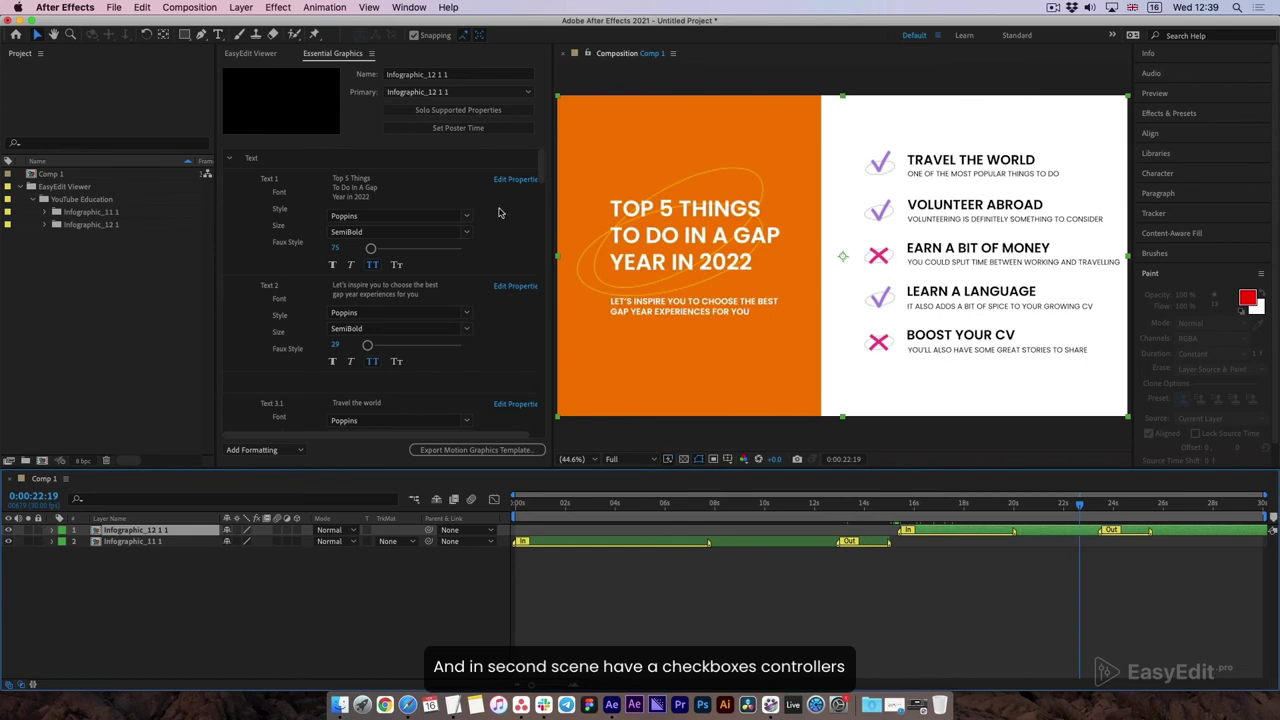
- Collapse the Text, Global and Color control groups and switch on the checklist checkbox
left_click(228, 158)
left_click(228, 200)
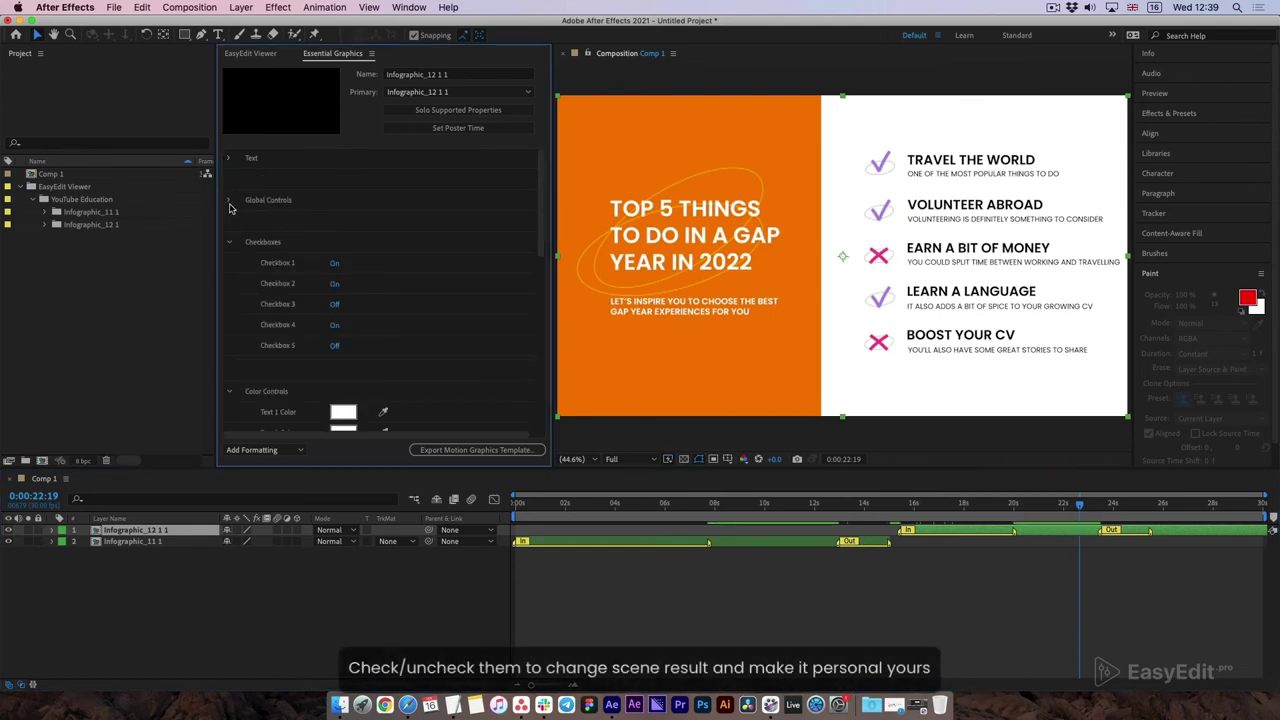
left_click(228, 241)
left_click(228, 283)
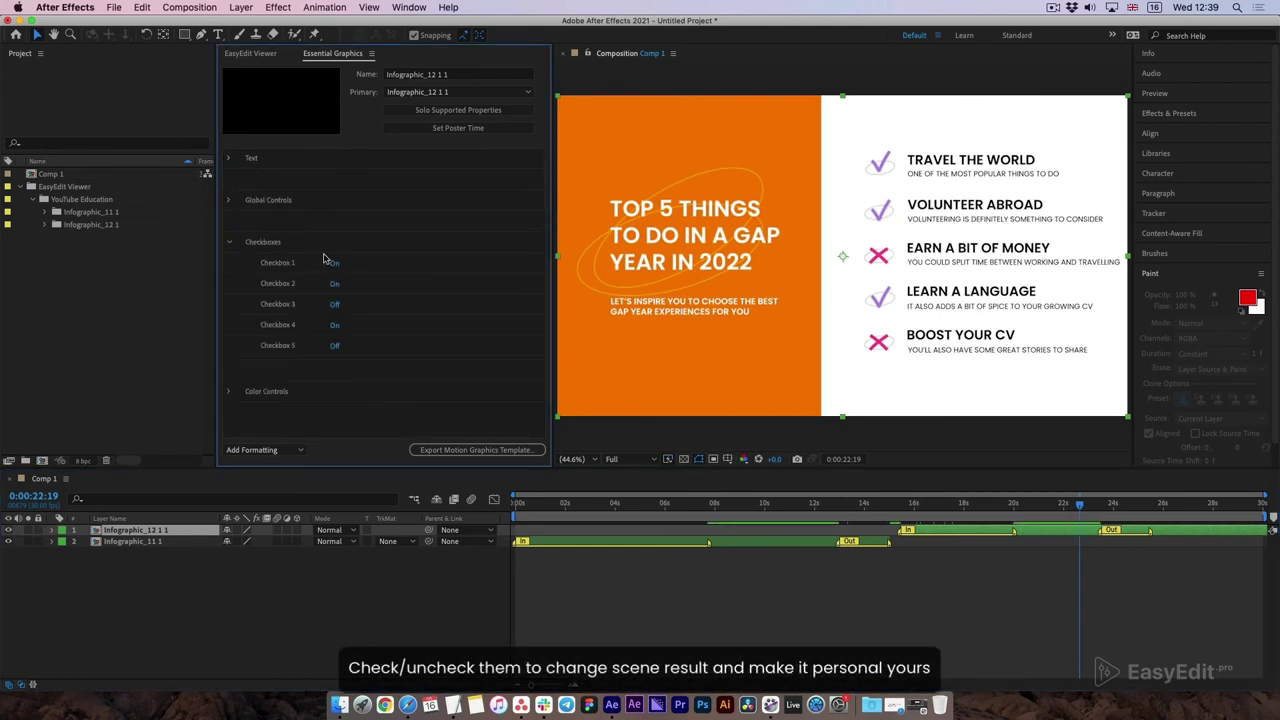
left_click(334, 263)
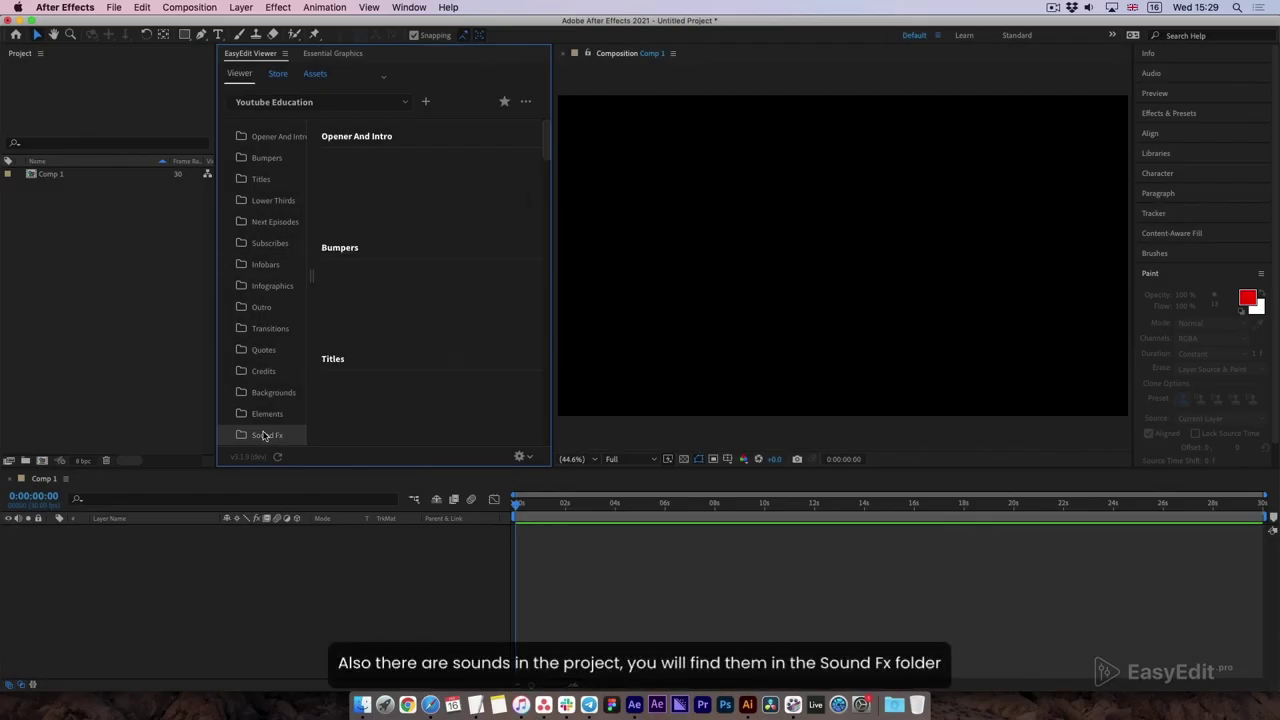
- Preview and import Sound Fx 01, starting its layer around 1:15
left_click(262, 436)
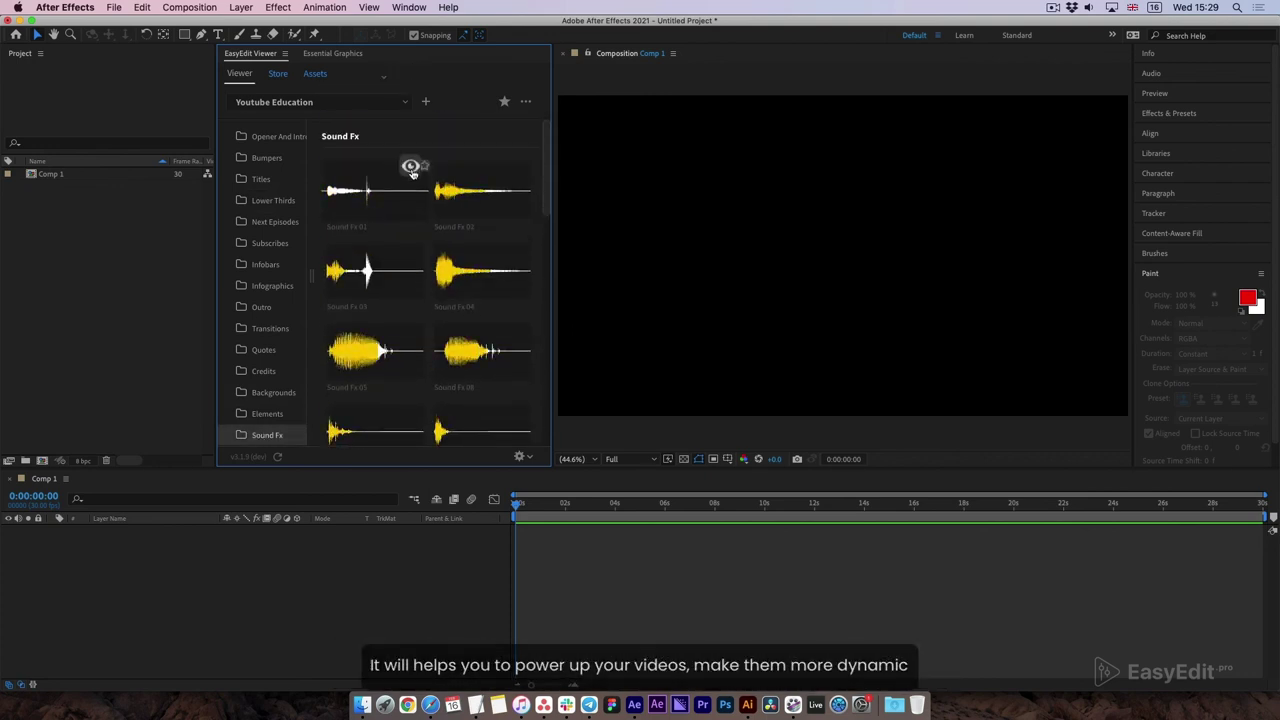
left_click(411, 167)
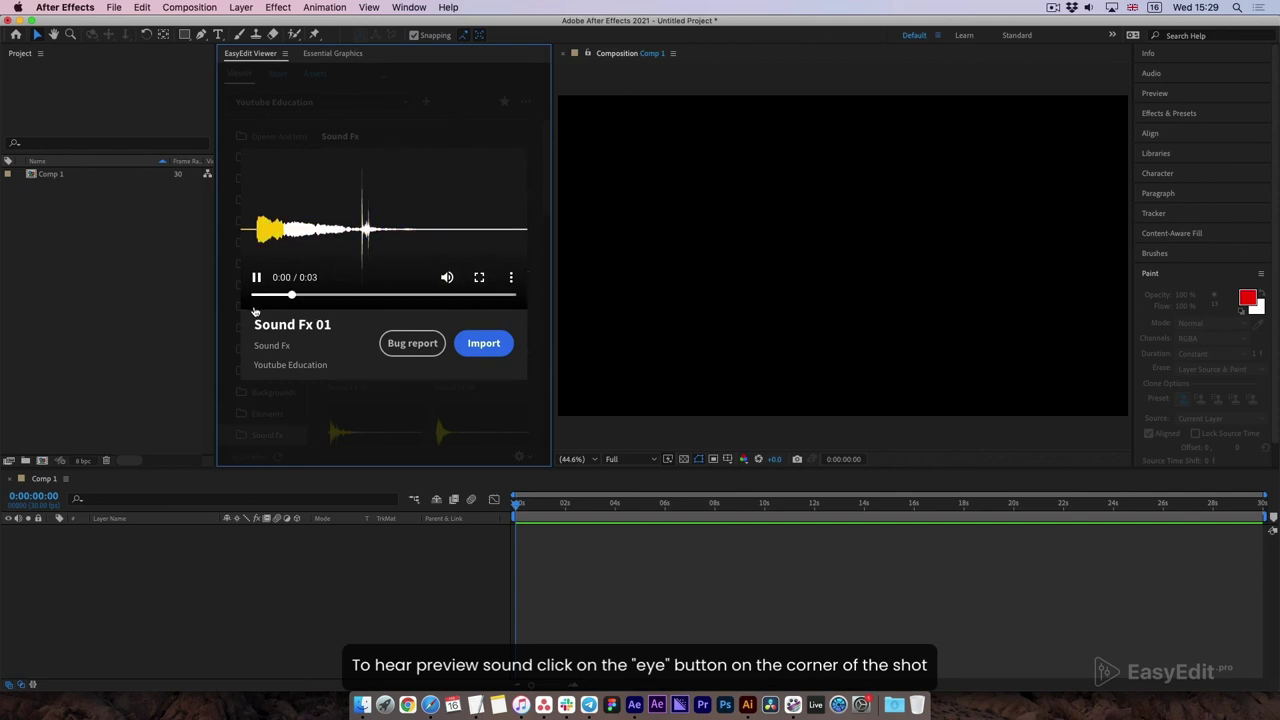
left_click(484, 346)
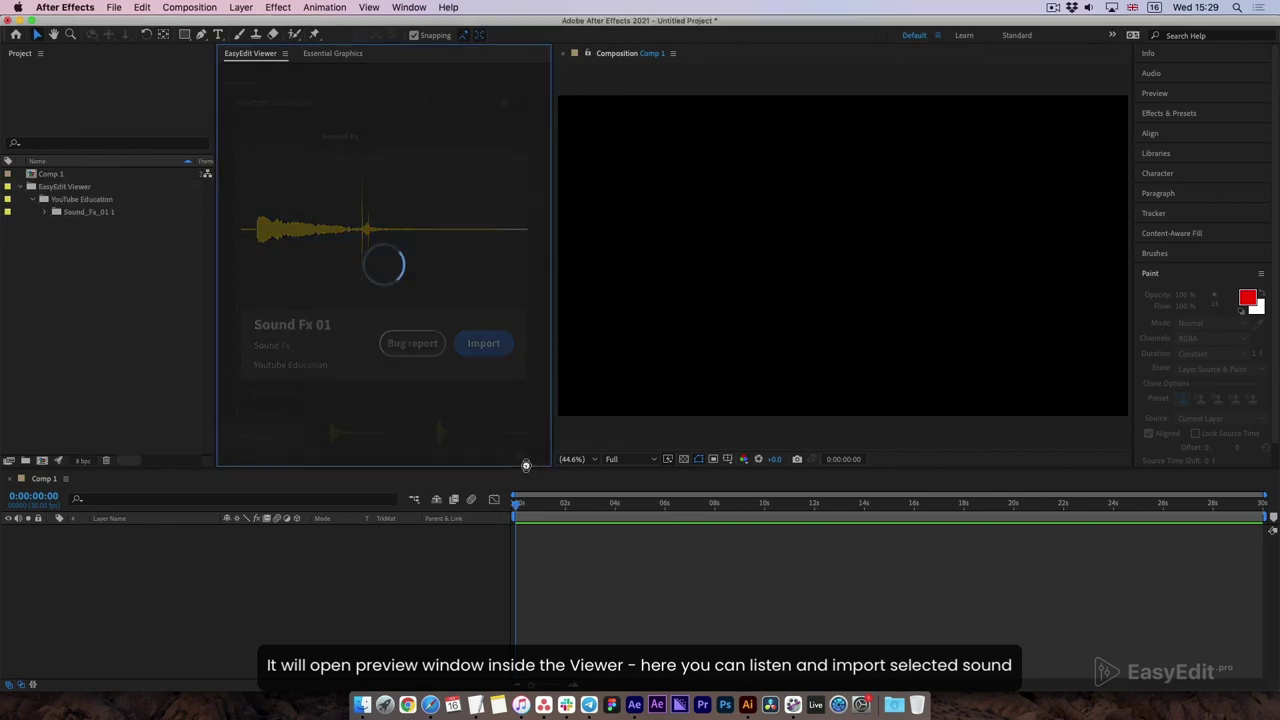
left_click_drag(549, 531, 593, 537)
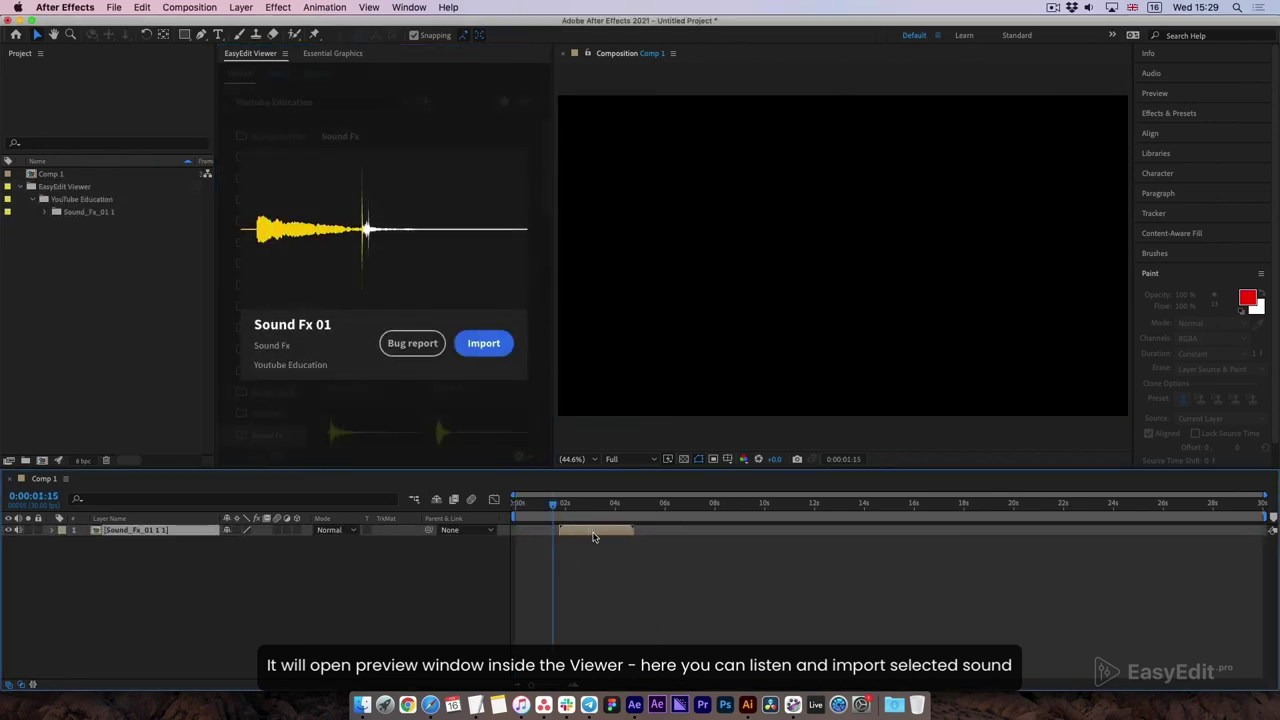
- Open the Sound Fx 01 composition and reveal the Sound_Fx_001.wav layer's waveform
double_click(594, 534)
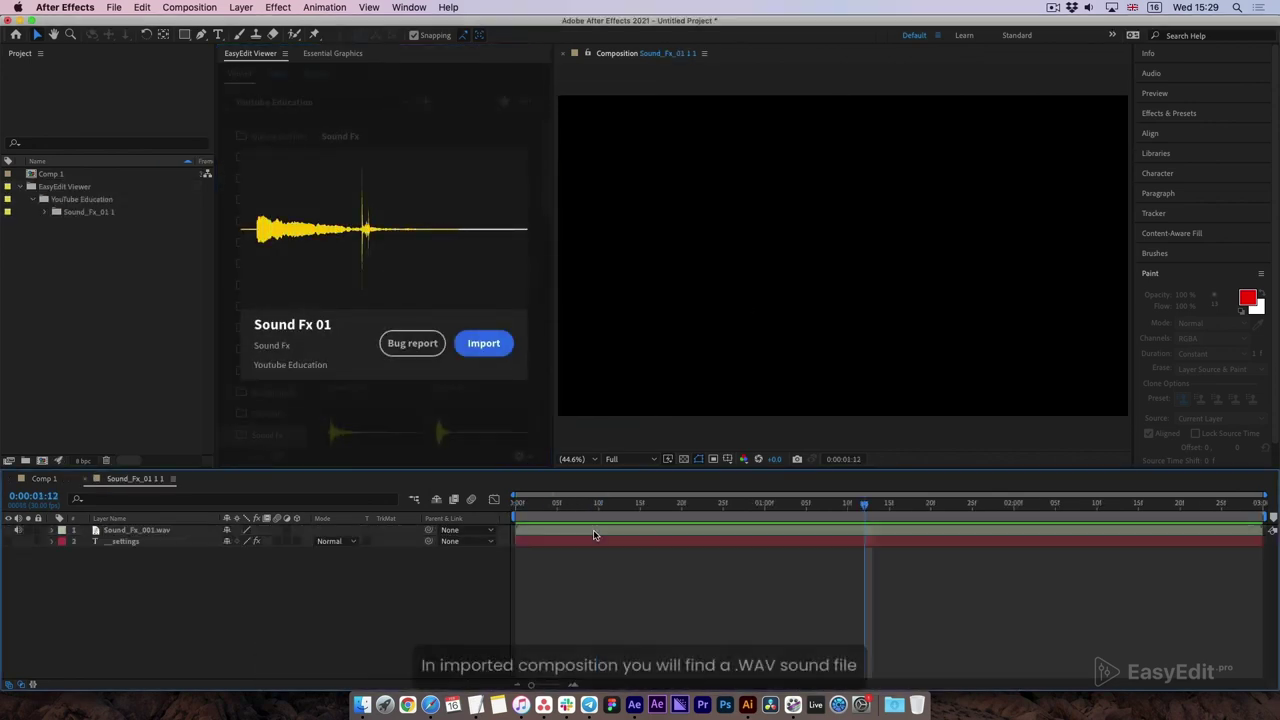
left_click(444, 80)
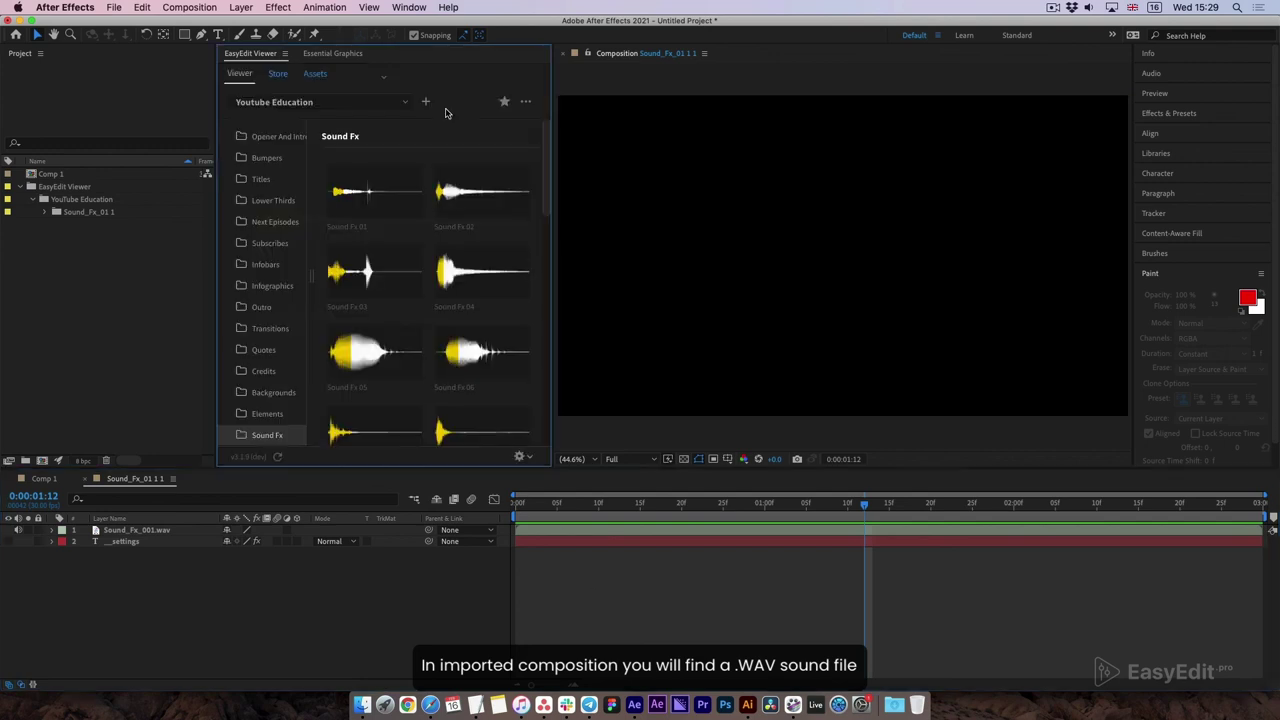
left_click(138, 532)
left_click(51, 531)
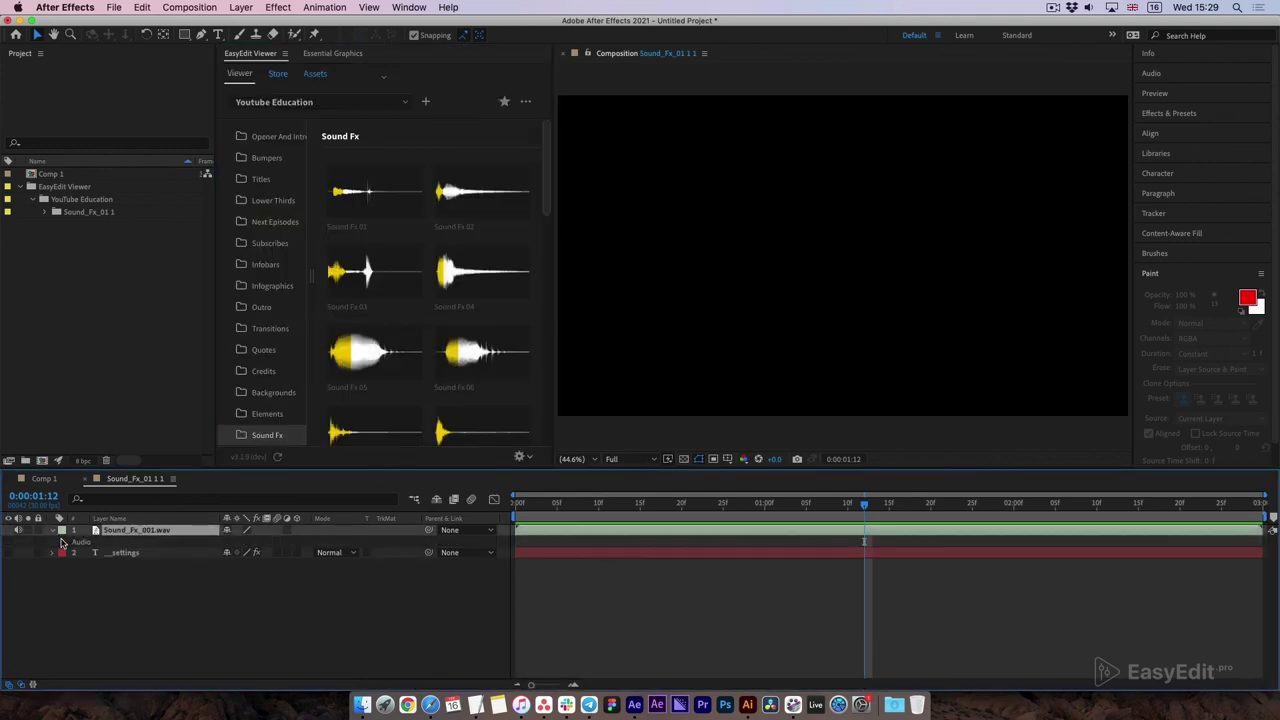
left_click(64, 542)
left_click(74, 565)
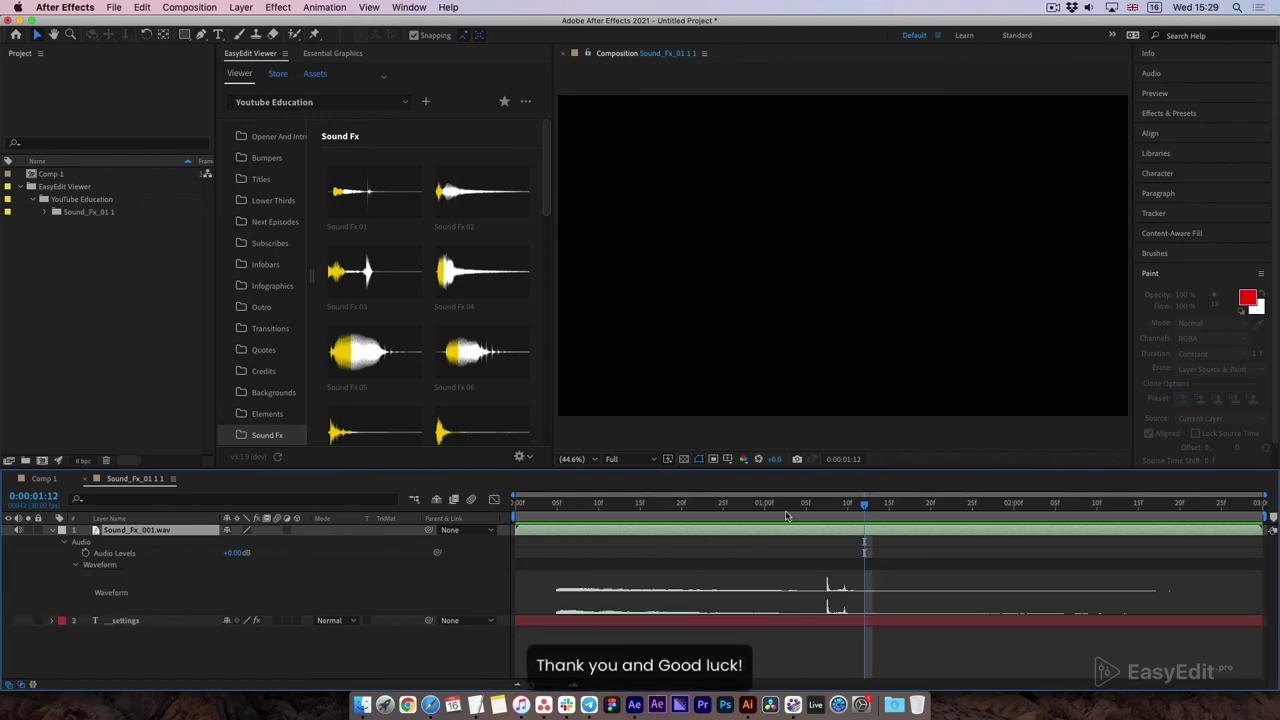